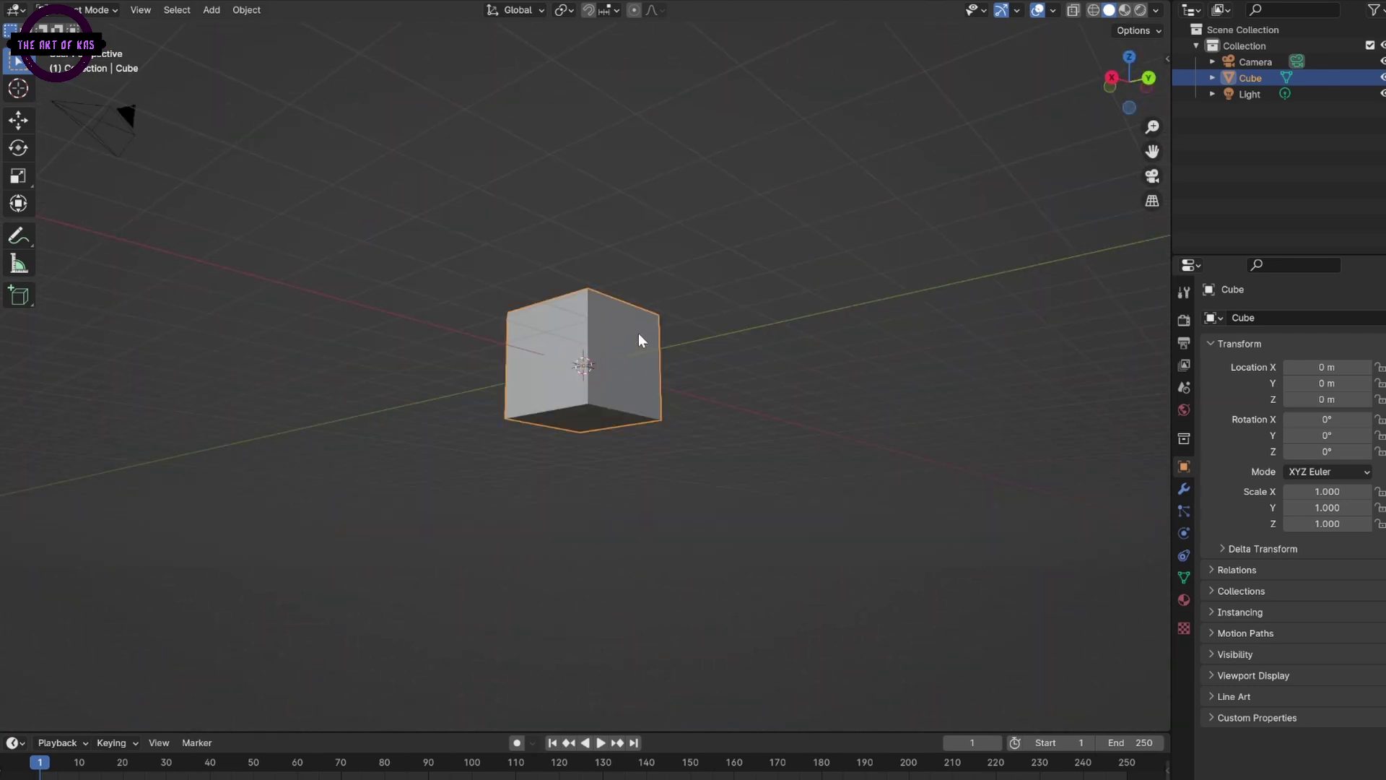
{"action": "scroll", "coordinate": [647, 336], "scroll_direction": "up", "scroll_amount": 8}
{"action": "scroll", "coordinate": [660, 318], "scroll_direction": "down", "scroll_amount": 7}
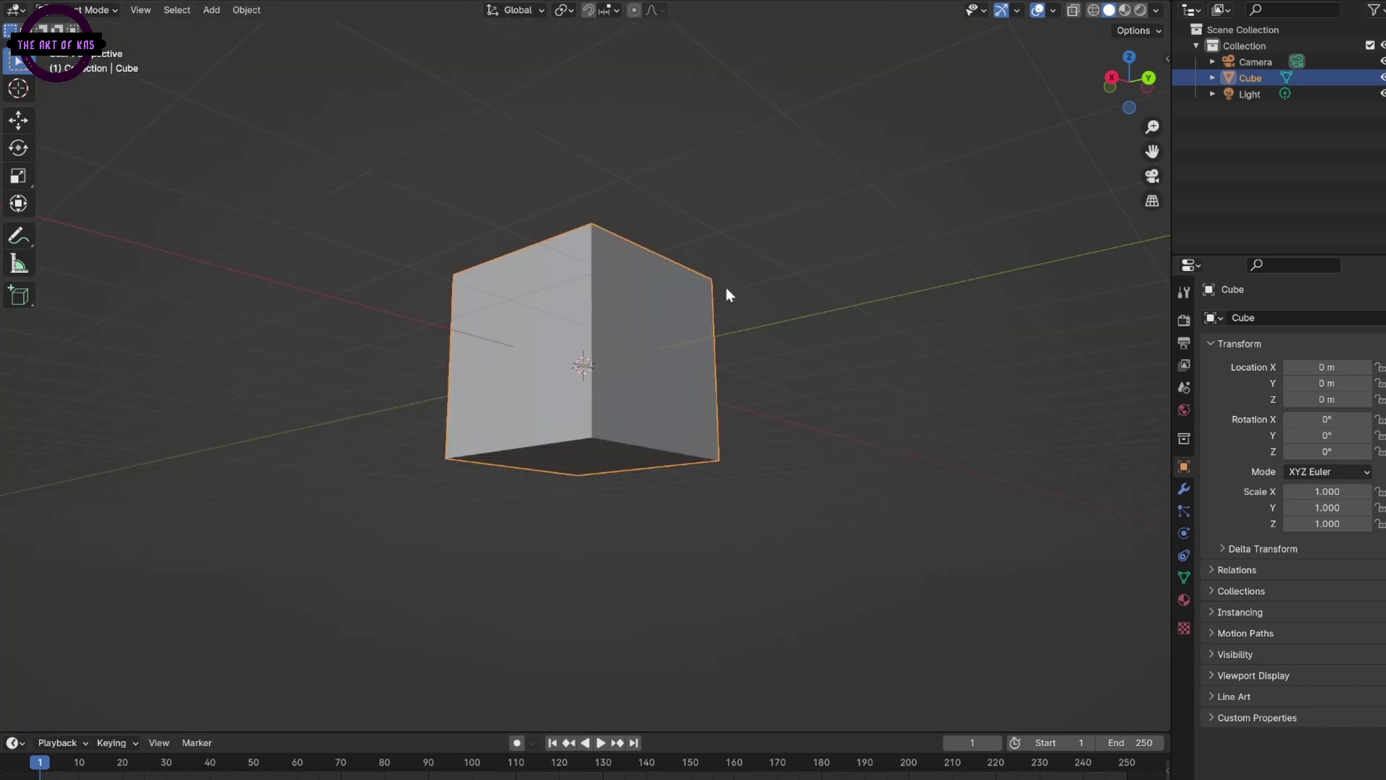
{"action": "scroll", "coordinate": [726, 288], "scroll_direction": "up", "scroll_amount": 5}
{"action": "scroll", "coordinate": [726, 287], "scroll_direction": "down", "scroll_amount": 12}
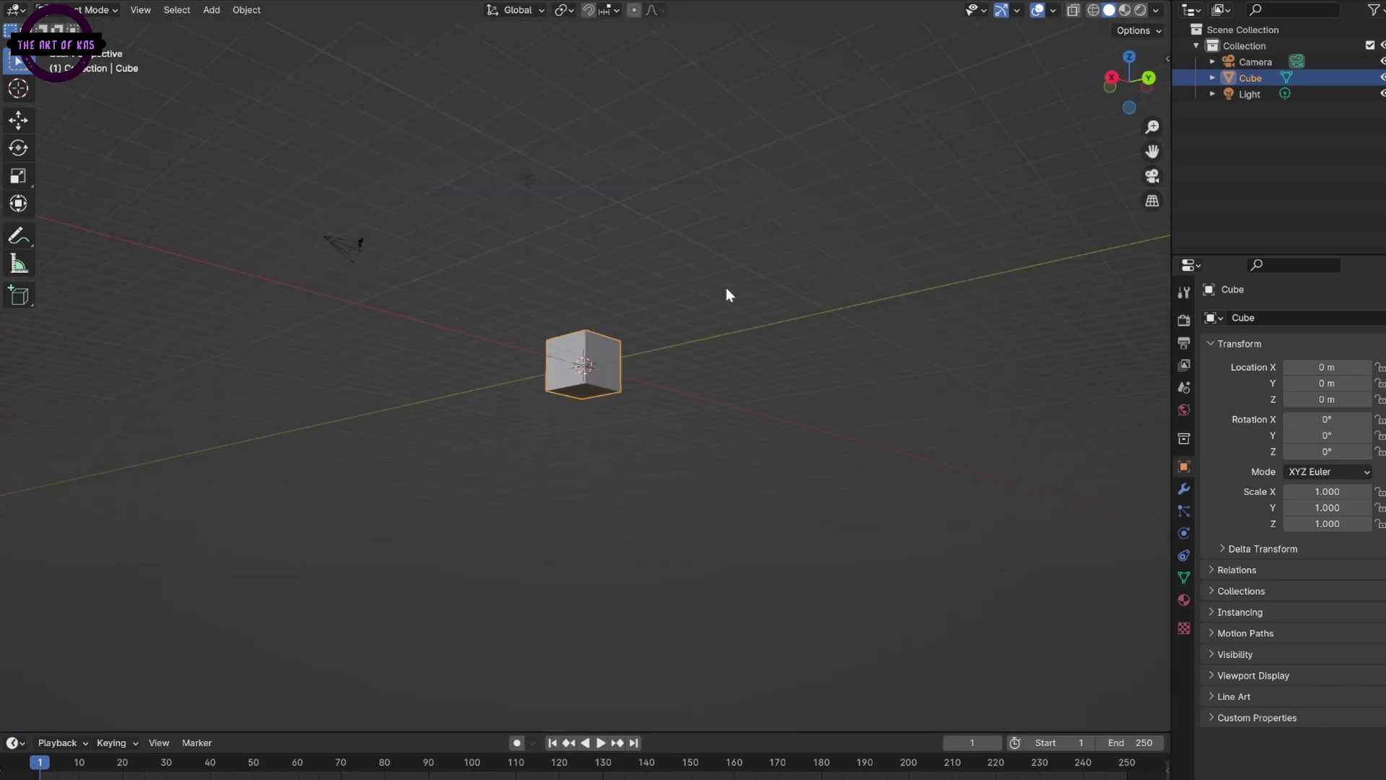
{"action": "scroll", "coordinate": [725, 287], "scroll_direction": "up", "scroll_amount": 7}
{"action": "scroll", "coordinate": [726, 288], "scroll_direction": "down", "scroll_amount": 3}
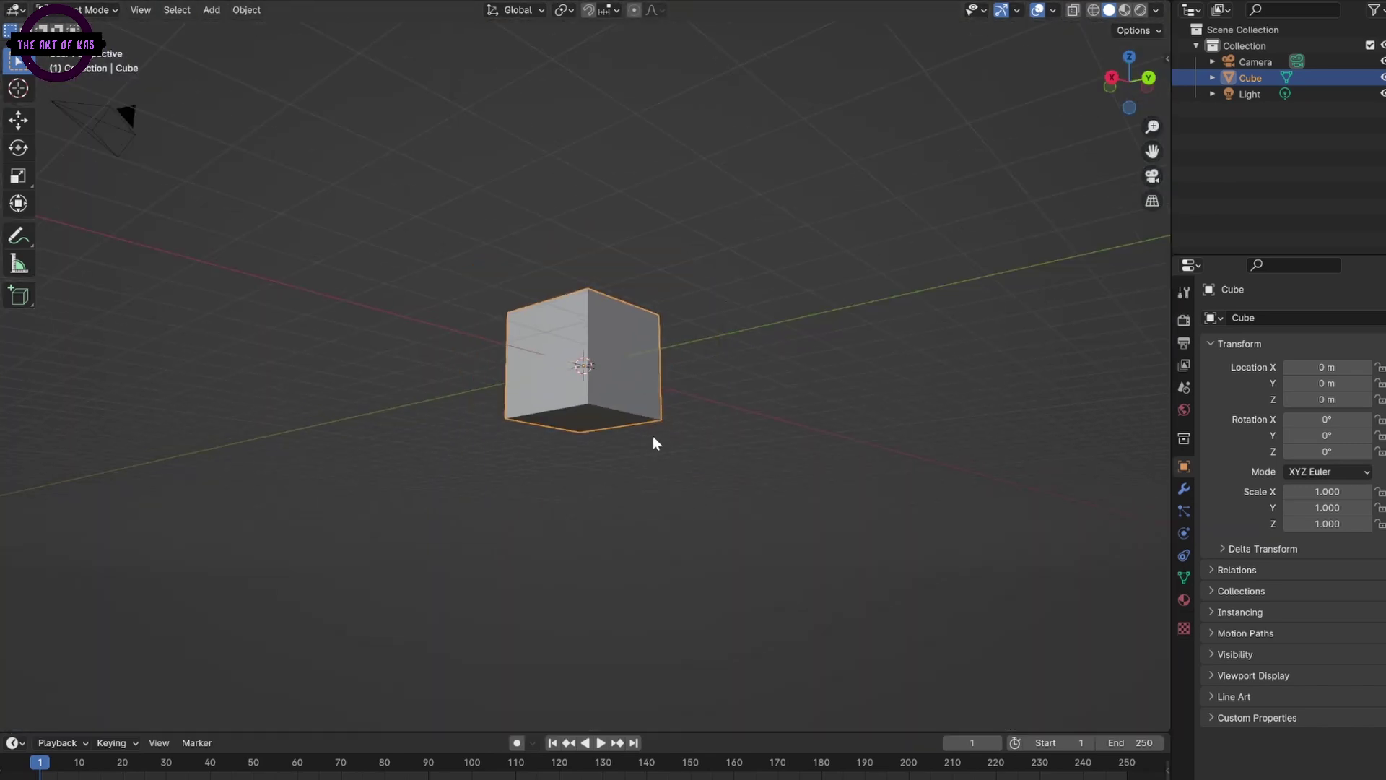
{"action": "middle_click_drag", "start_coordinate": [652, 436], "coordinate": [594, 392]}
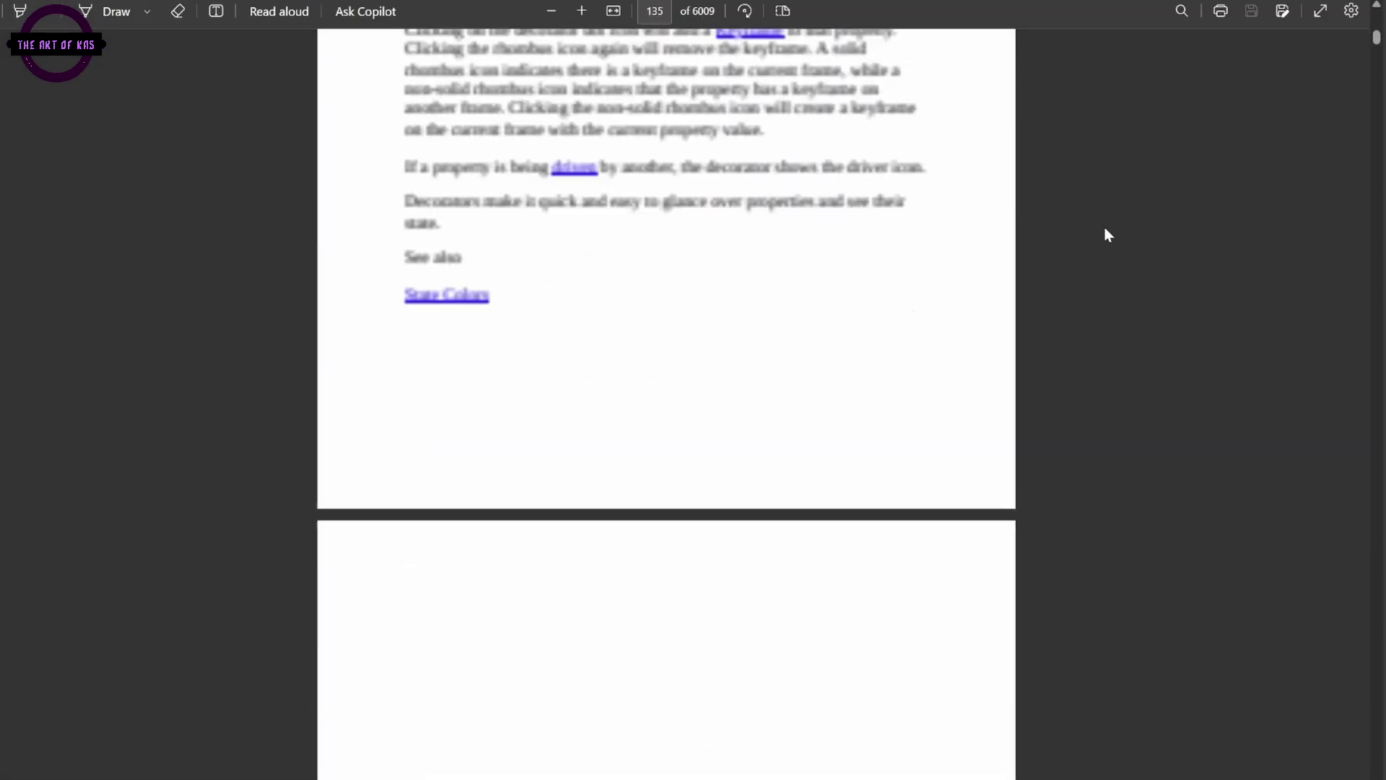
{"action": "scroll", "coordinate": [1105, 228], "scroll_direction": "down", "scroll_amount": 20}
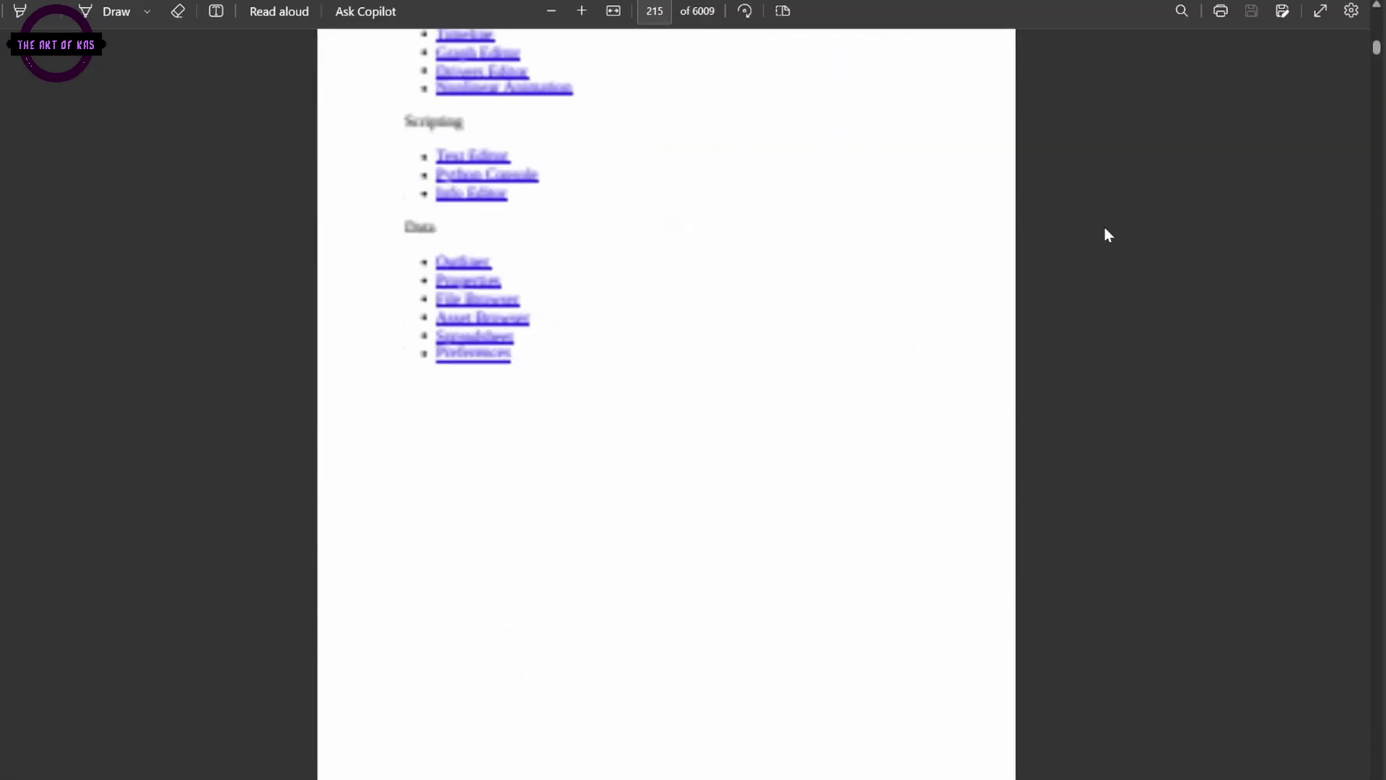
{"action": "scroll", "coordinate": [1106, 230], "scroll_direction": "down", "scroll_amount": 5}
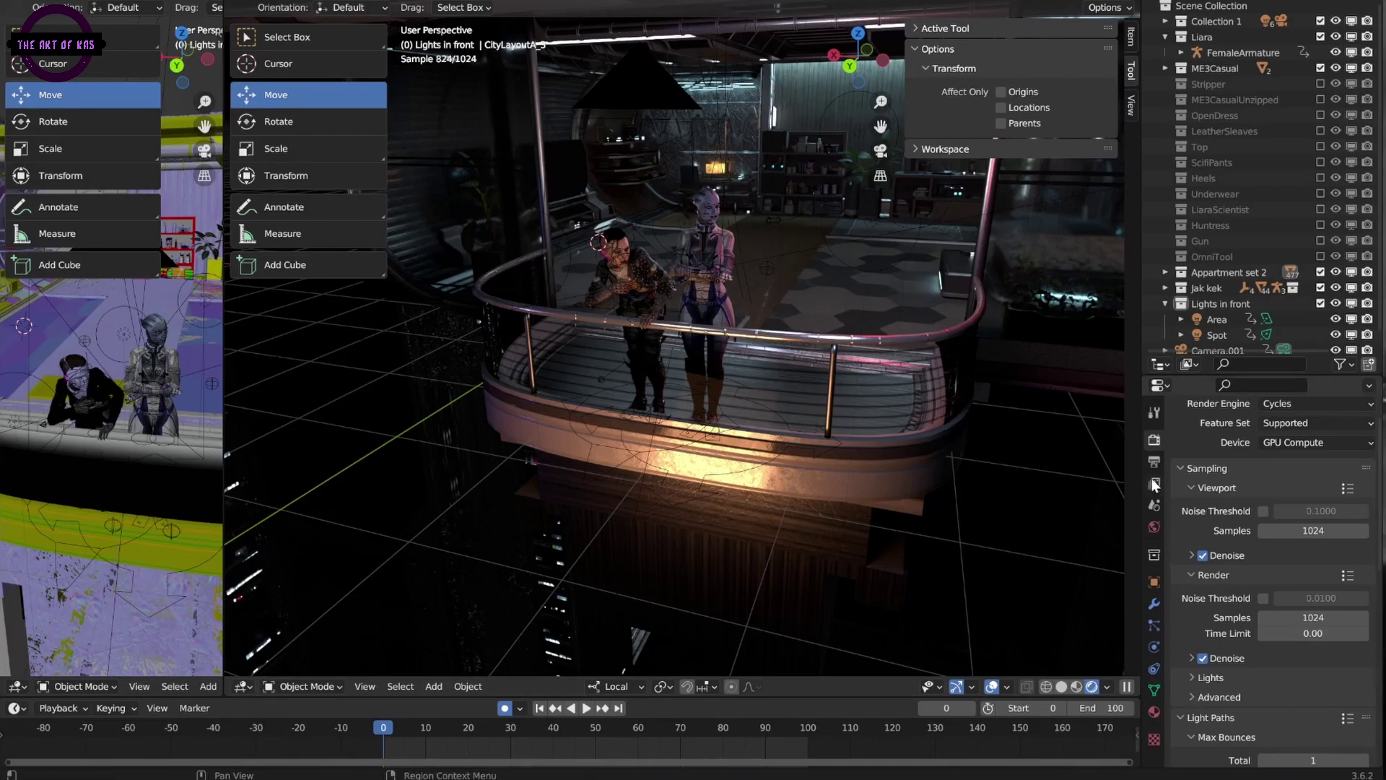
Step: Select Camera.001 and set its depth-of-field F-Stop to 4.0 in the camera settings
{"action": "scroll", "coordinate": [1196, 634], "scroll_direction": "down", "scroll_amount": 10}
{"action": "scroll", "coordinate": [1220, 339], "scroll_direction": "down", "scroll_amount": 1}
{"action": "left_click", "coordinate": [1218, 338]}
{"action": "scroll", "coordinate": [1227, 614], "scroll_direction": "up", "scroll_amount": 7}
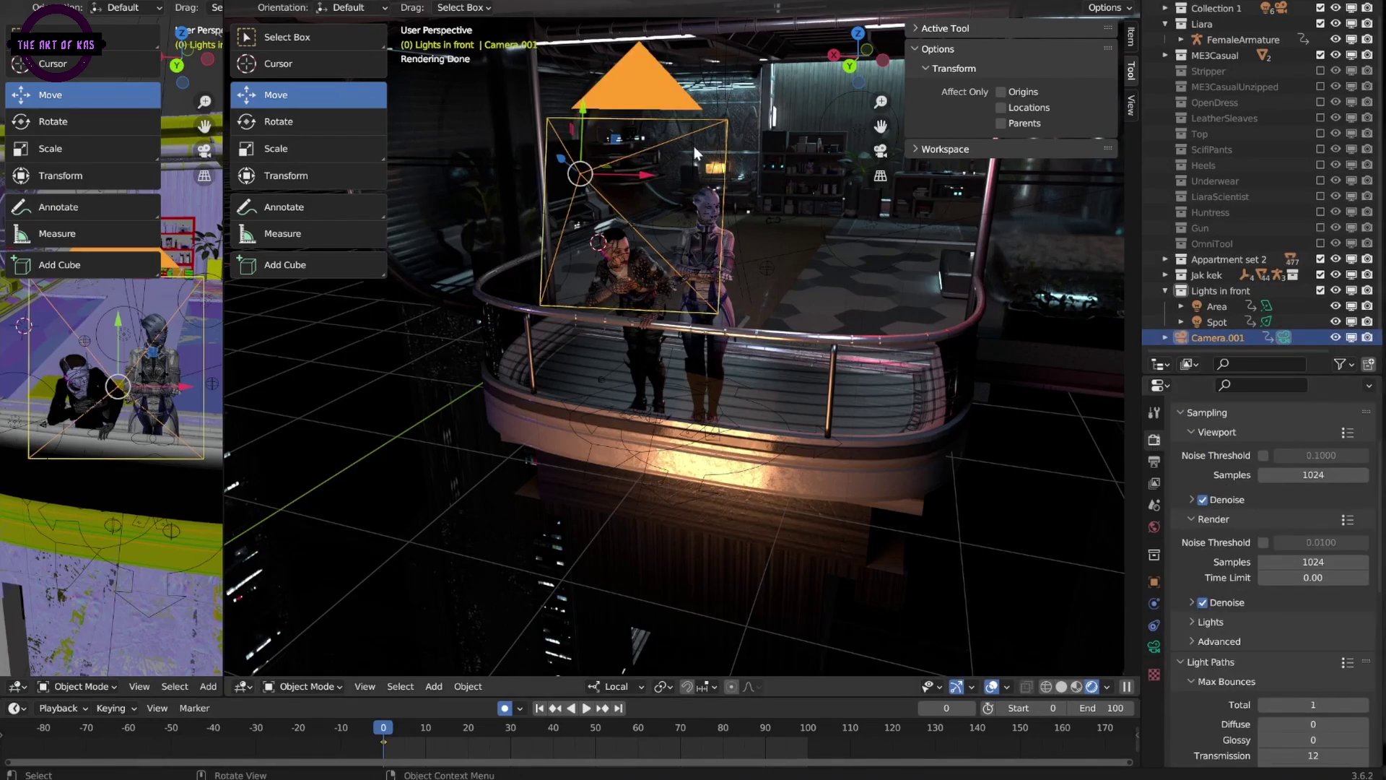
{"action": "scroll", "coordinate": [653, 257], "scroll_direction": "up", "scroll_amount": 3}
{"action": "middle_click_drag", "start_coordinate": [638, 242], "coordinate": [653, 257]}
{"action": "scroll", "coordinate": [653, 257], "scroll_direction": "down", "scroll_amount": 2}
{"action": "scroll", "coordinate": [1285, 602], "scroll_direction": "down", "scroll_amount": 3}
{"action": "scroll", "coordinate": [1286, 601], "scroll_direction": "down", "scroll_amount": 4}
{"action": "left_click", "coordinate": [1155, 646]}
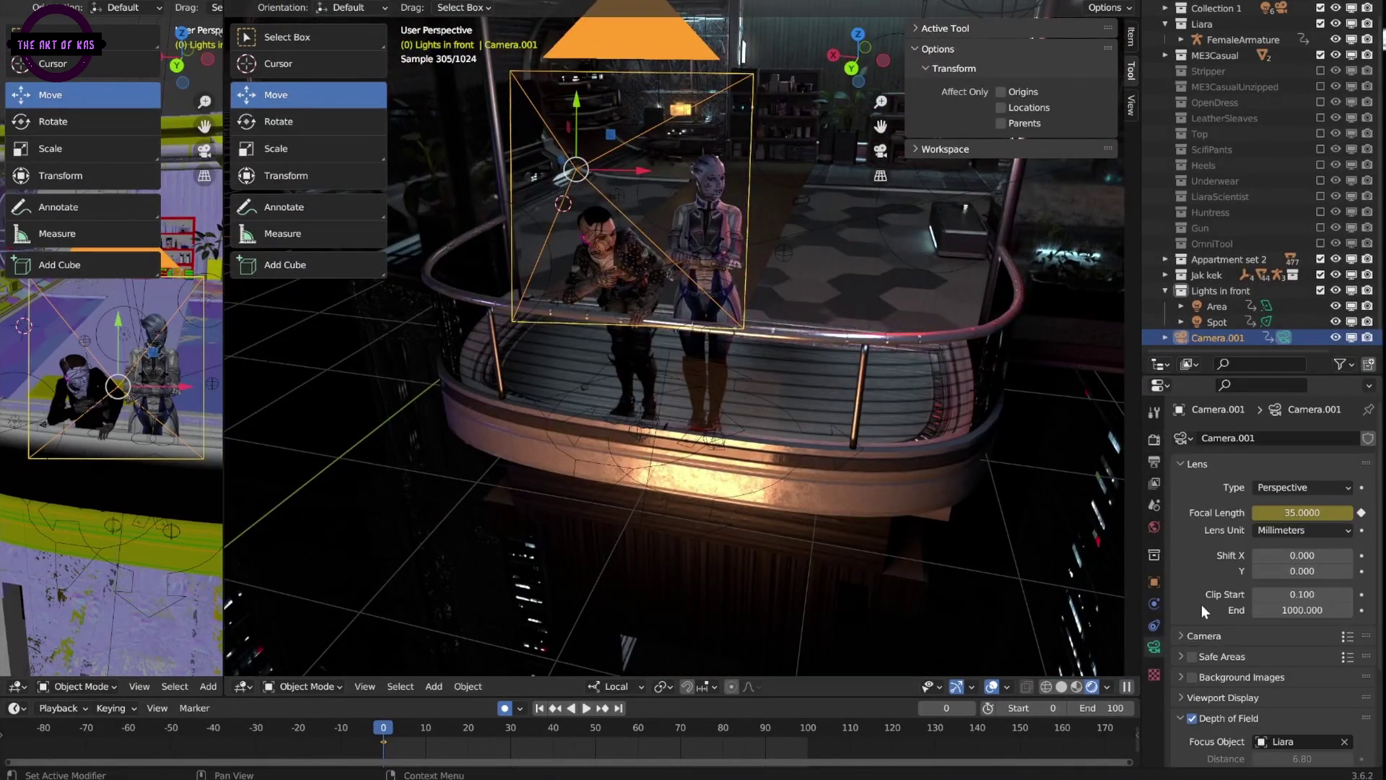
{"action": "scroll", "coordinate": [1283, 698], "scroll_direction": "down", "scroll_amount": 5}
{"action": "left_click_drag", "start_coordinate": [1301, 679], "coordinate": [1310, 680]}
Step: Set the camera's depth-of-field focus object to ME3Causual
{"action": "left_click", "coordinate": [1292, 614]}
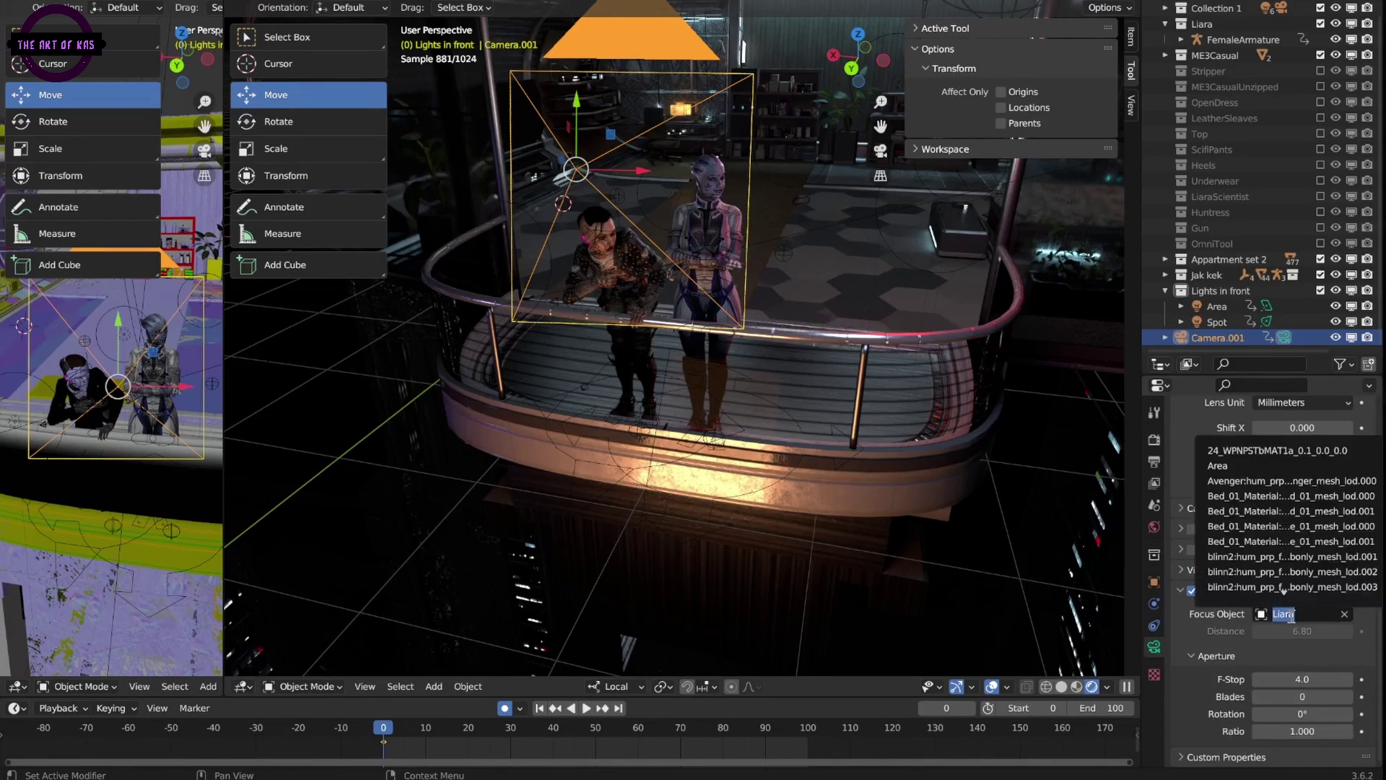
{"action": "left_click", "coordinate": [908, 524]}
{"action": "scroll", "coordinate": [671, 245], "scroll_direction": "up", "scroll_amount": 8}
{"action": "scroll", "coordinate": [672, 245], "scroll_direction": "down", "scroll_amount": 1}
{"action": "left_click", "coordinate": [1292, 614]}
{"action": "left_click", "coordinate": [1345, 614]}
{"action": "left_click", "coordinate": [1345, 614]}
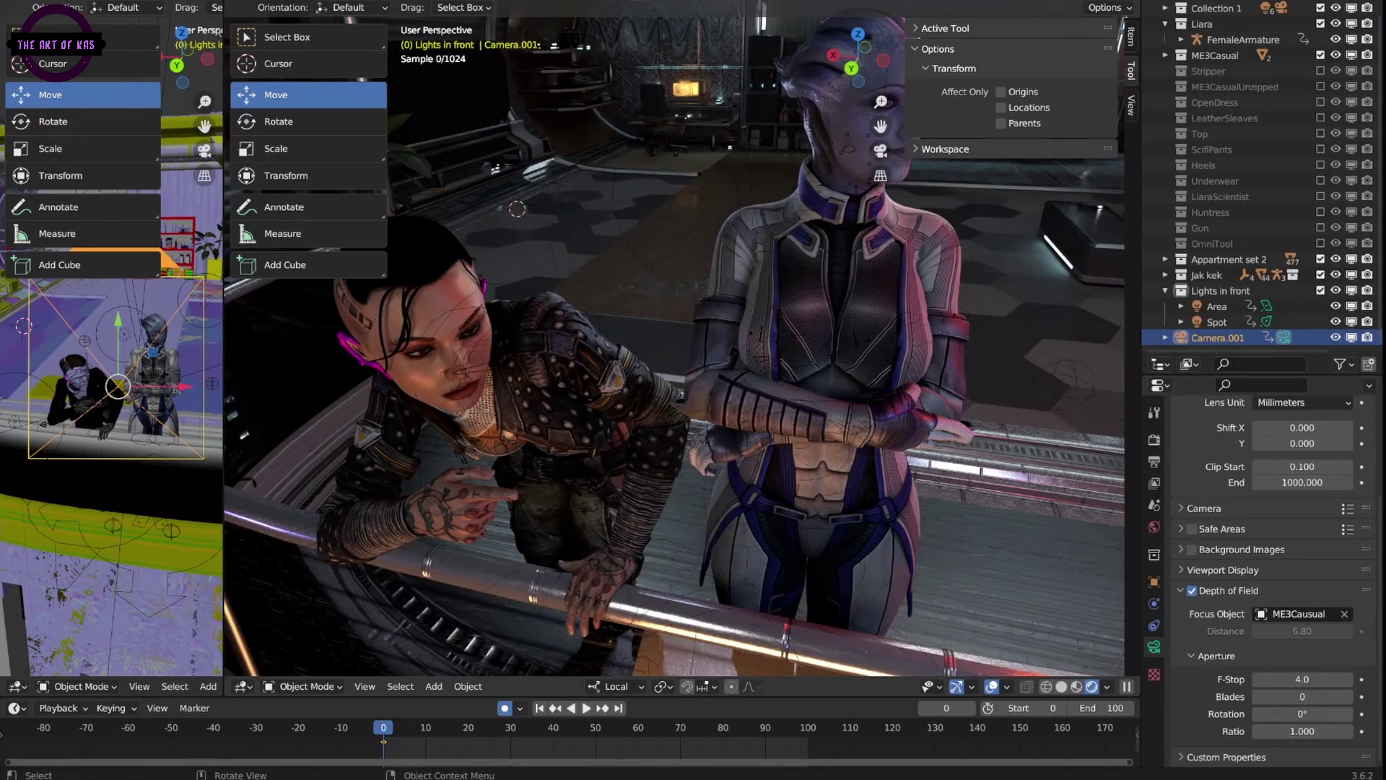
{"action": "scroll", "coordinate": [675, 346], "scroll_direction": "down", "scroll_amount": 6}
{"action": "key", "text": "r"}
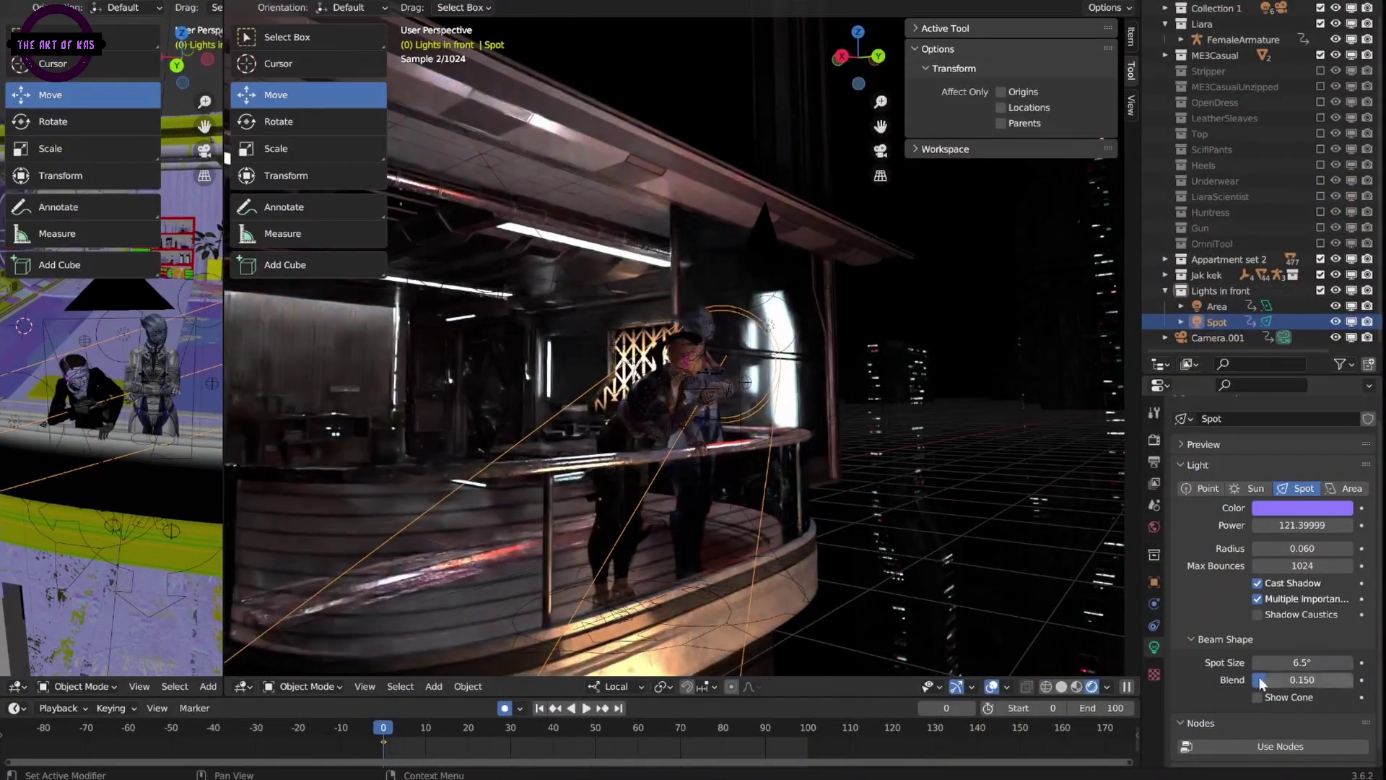
Step: Select the Area light in front of the balcony and set its size to 1.965 and its power to 77.3
{"action": "scroll", "coordinate": [1234, 671], "scroll_direction": "down", "scroll_amount": 1}
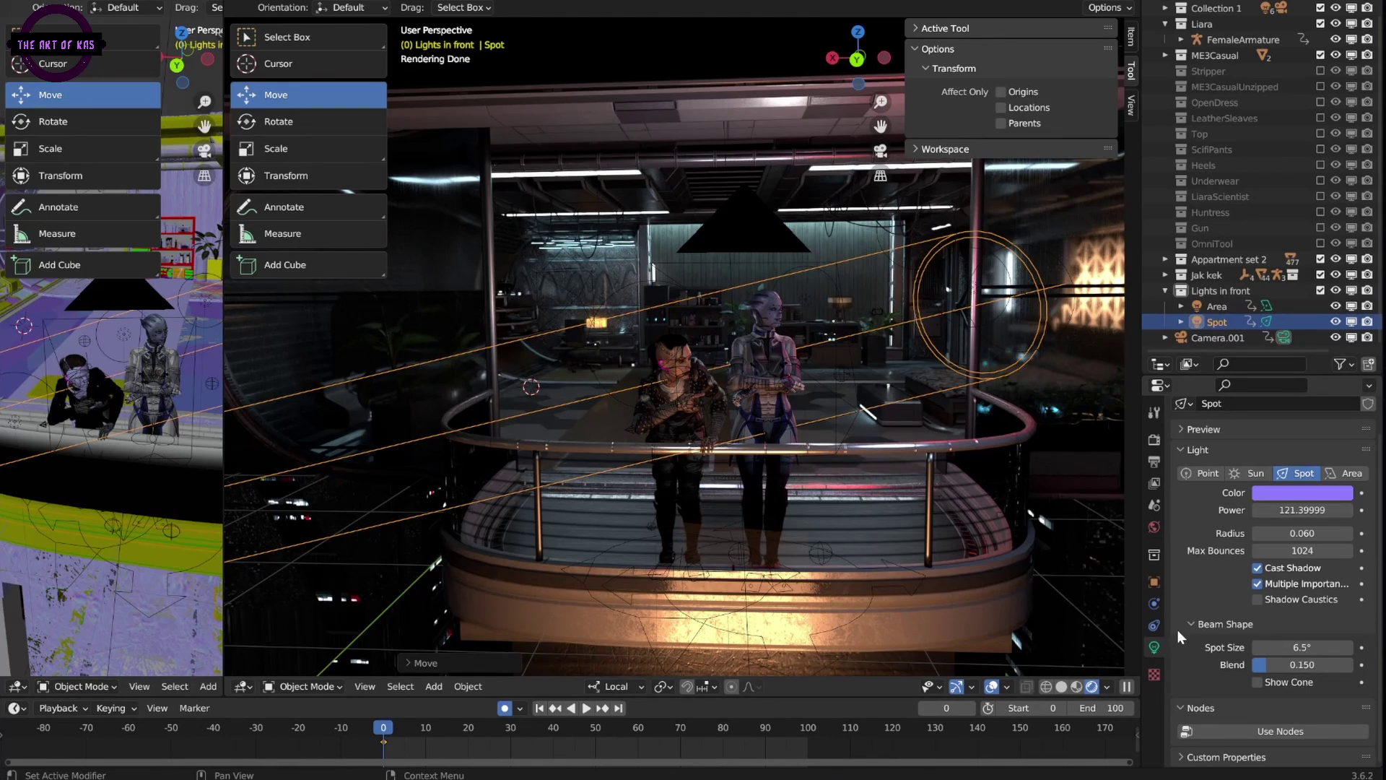
{"action": "scroll", "coordinate": [939, 593], "scroll_direction": "down", "scroll_amount": 3}
{"action": "middle_click_drag", "start_coordinate": [969, 613], "coordinate": [852, 607]}
{"action": "left_click", "coordinate": [634, 619]}
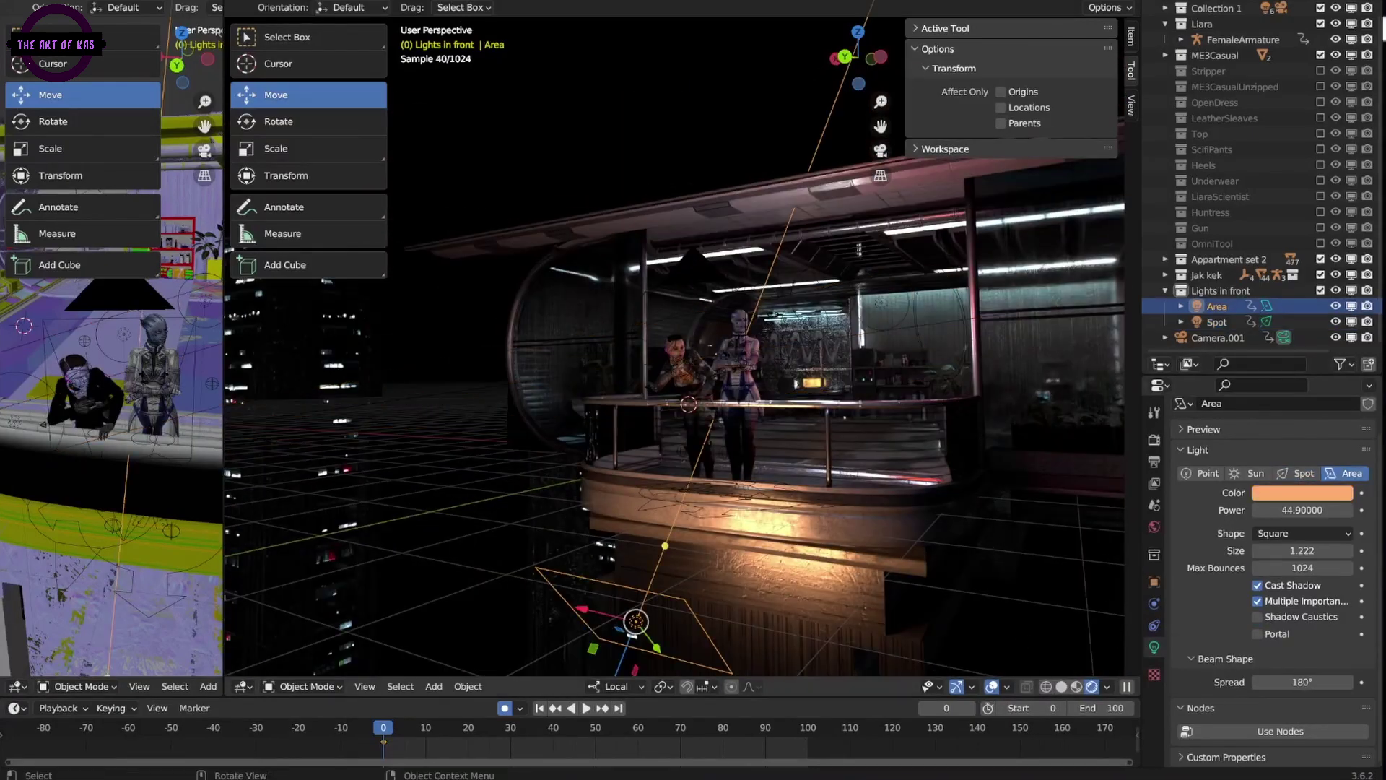
{"action": "middle_click_drag", "start_coordinate": [722, 614], "coordinate": [780, 578]}
{"action": "left_click_drag", "start_coordinate": [1303, 551], "coordinate": [1278, 551]}
{"action": "middle_click_drag", "start_coordinate": [722, 571], "coordinate": [852, 571]}
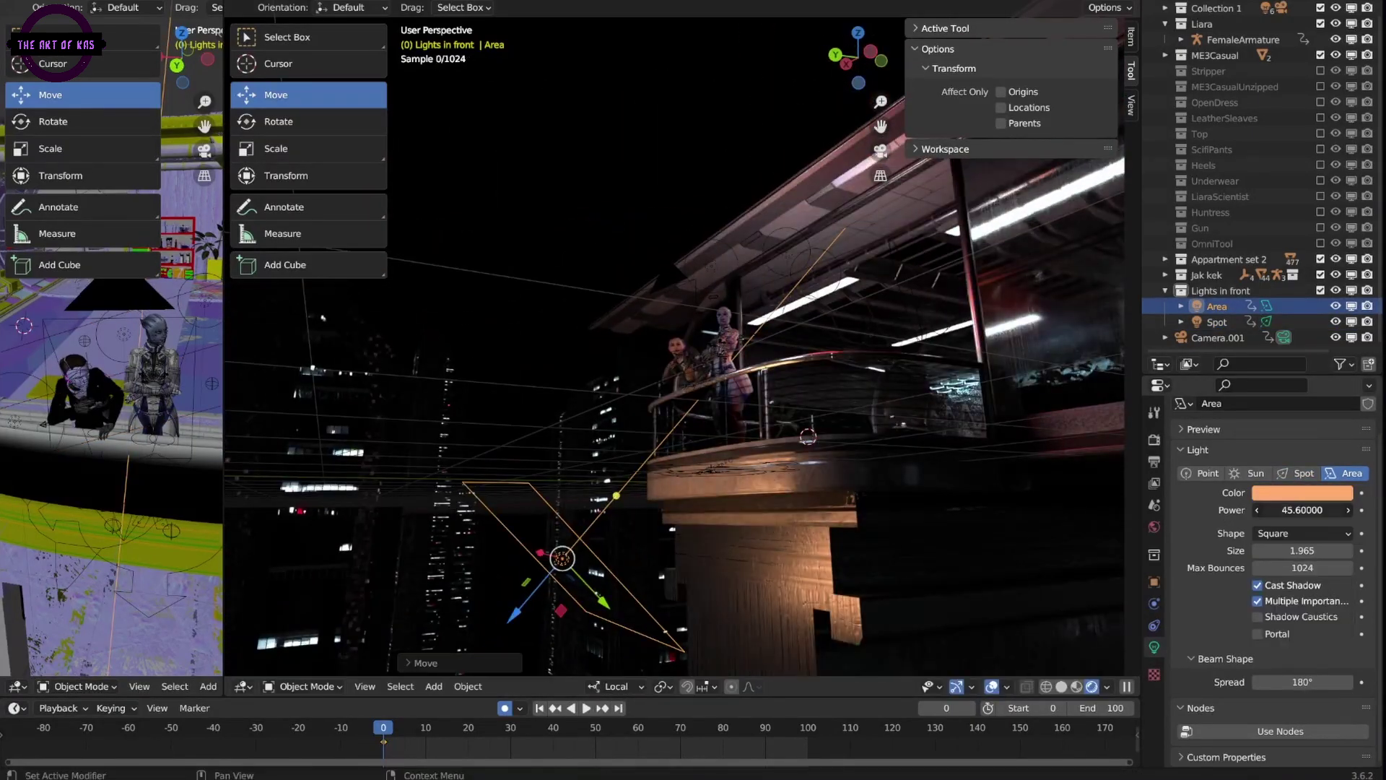
{"action": "left_click_drag", "start_coordinate": [1303, 509], "coordinate": [1335, 510]}
{"action": "middle_click_drag", "start_coordinate": [906, 552], "coordinate": [1027, 549]}
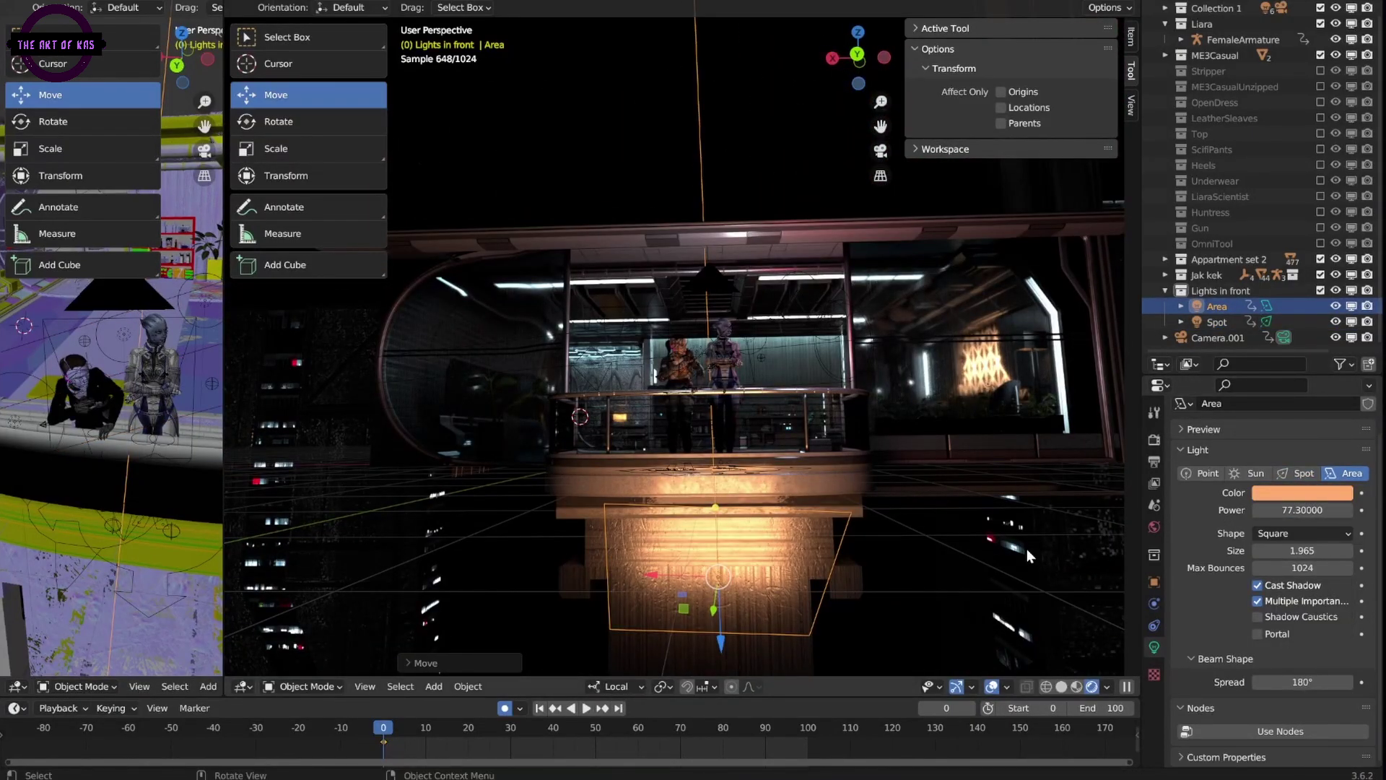
Step: Switch the main viewport's shading from rendered to Material Preview
{"action": "mouse_move", "coordinate": [1023, 550]}
{"action": "middle_mouse_down"}
{"action": "mouse_move", "coordinate": [1061, 650]}
{"action": "mouse_move", "coordinate": [1011, 628]}
{"action": "mouse_move", "coordinate": [1046, 642]}
{"action": "mouse_move", "coordinate": [773, 679]}
{"action": "mouse_move", "coordinate": [1092, 687]}
{"action": "middle_mouse_up"}
{"action": "left_click", "coordinate": [1061, 687]}
{"action": "left_click", "coordinate": [1066, 686]}
{"action": "left_click", "coordinate": [1096, 686]}
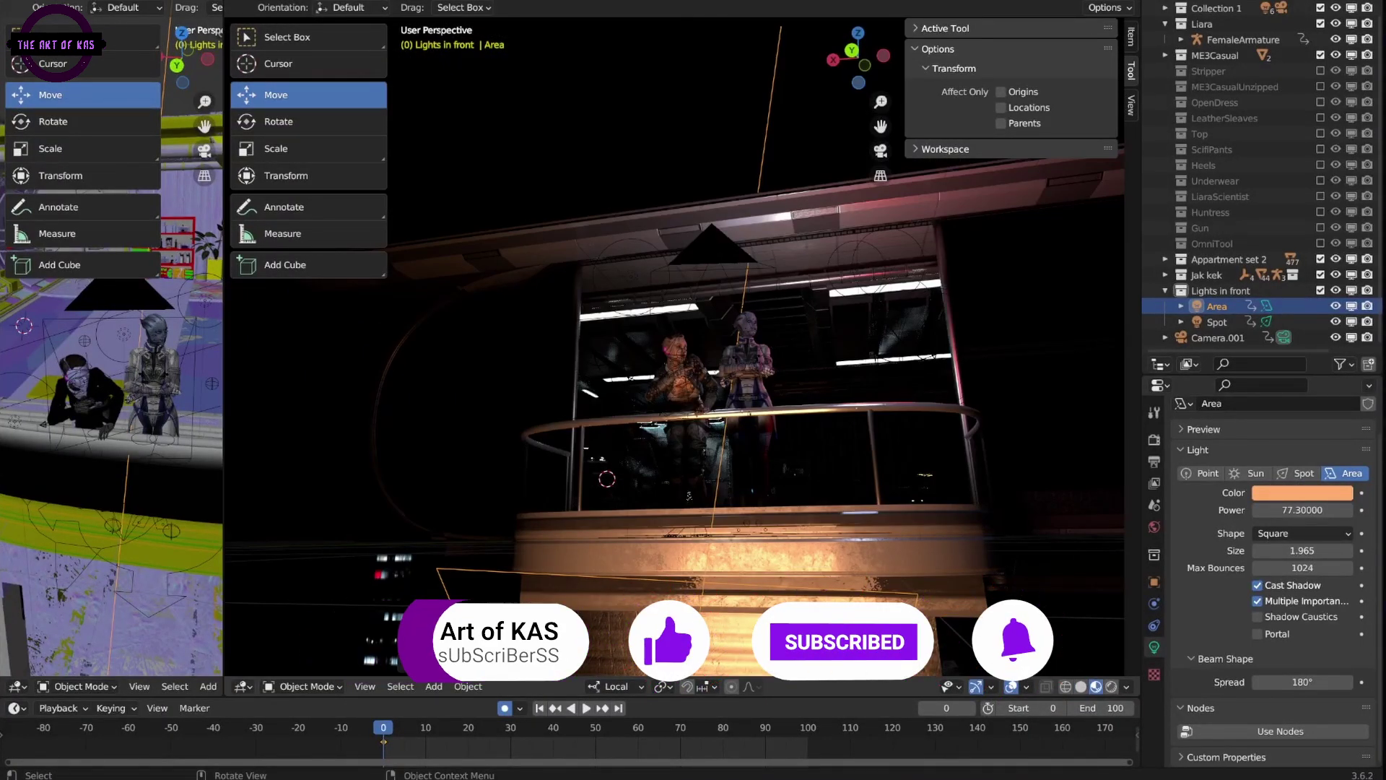
{"action": "middle_click_drag", "start_coordinate": [895, 458], "coordinate": [829, 454]}
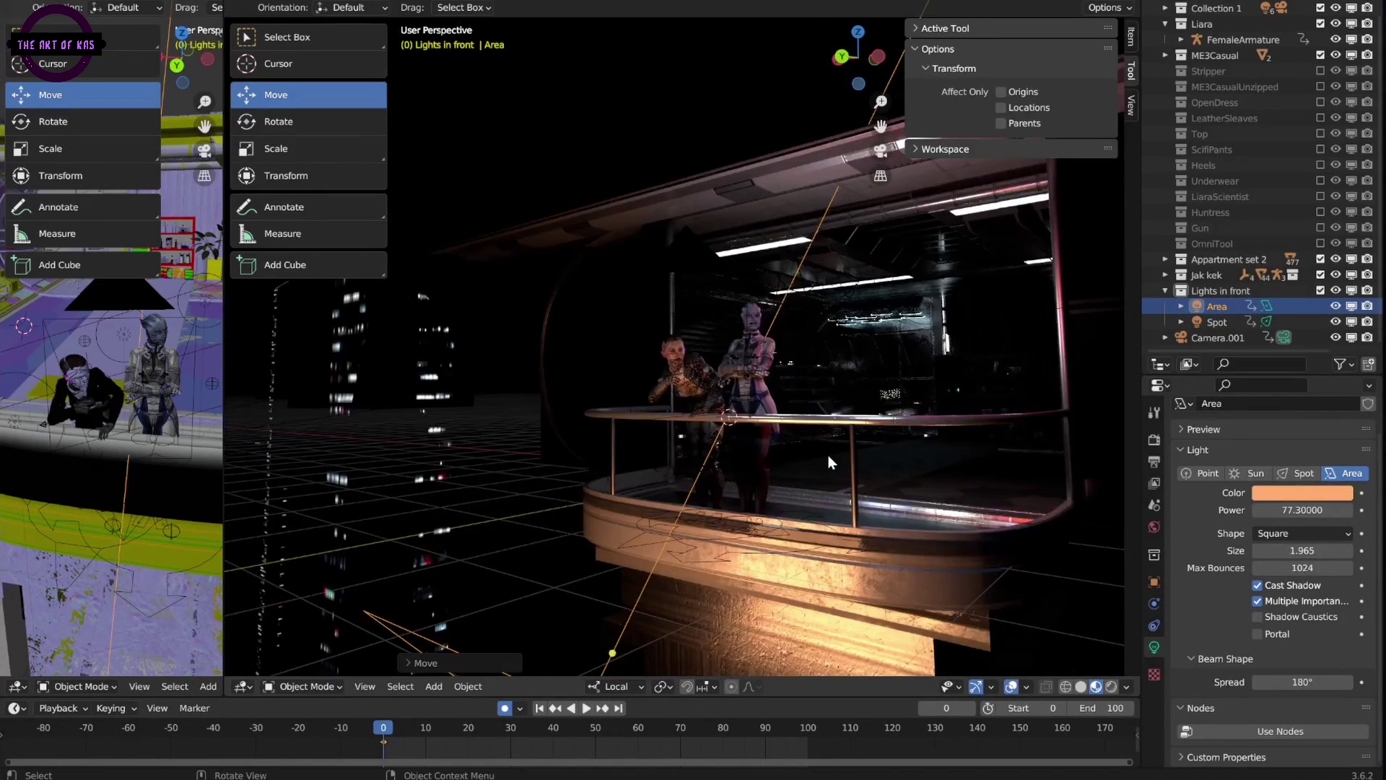
Step: Render the camera view and inspect how depth of field affects the two characters on the balcony
{"action": "key", "text": "F12"}
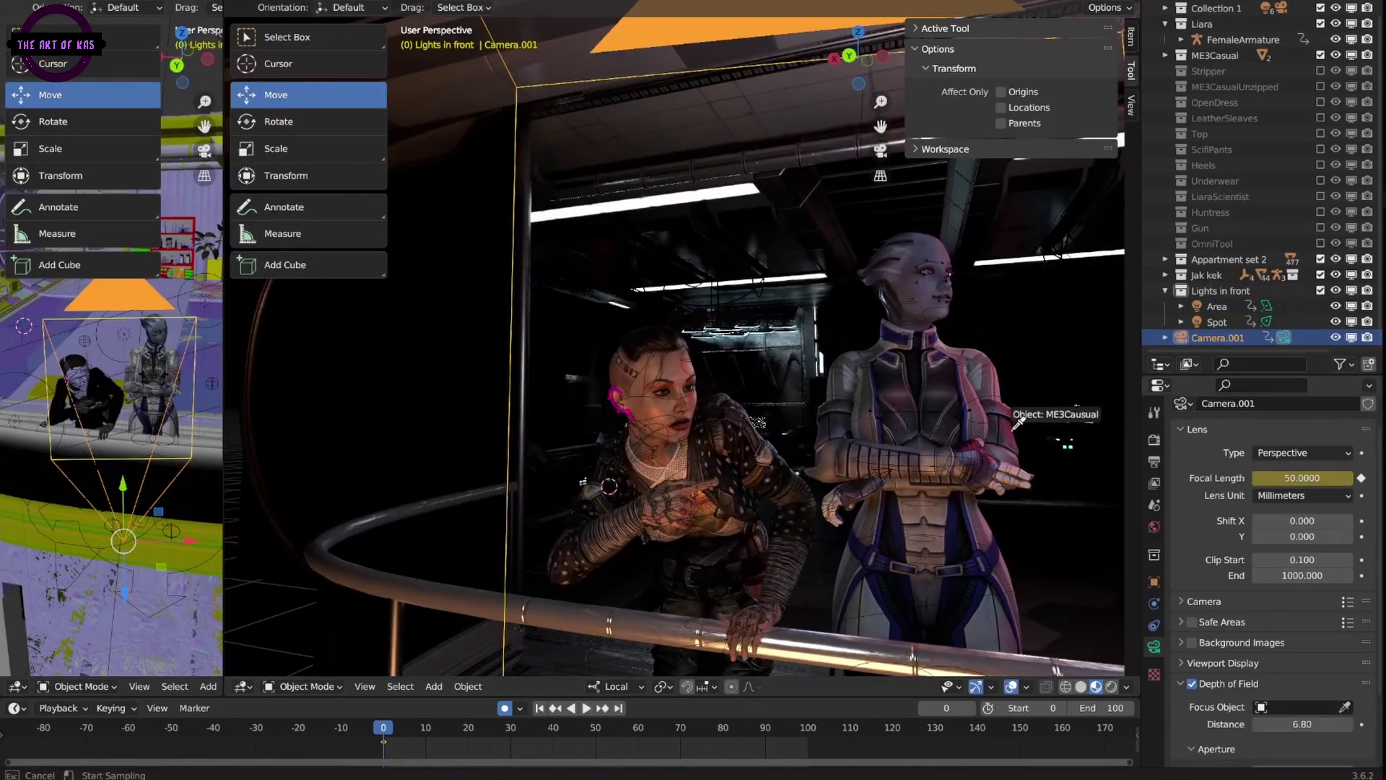
{"action": "scroll", "coordinate": [1280, 652], "scroll_direction": "down", "scroll_amount": 3}
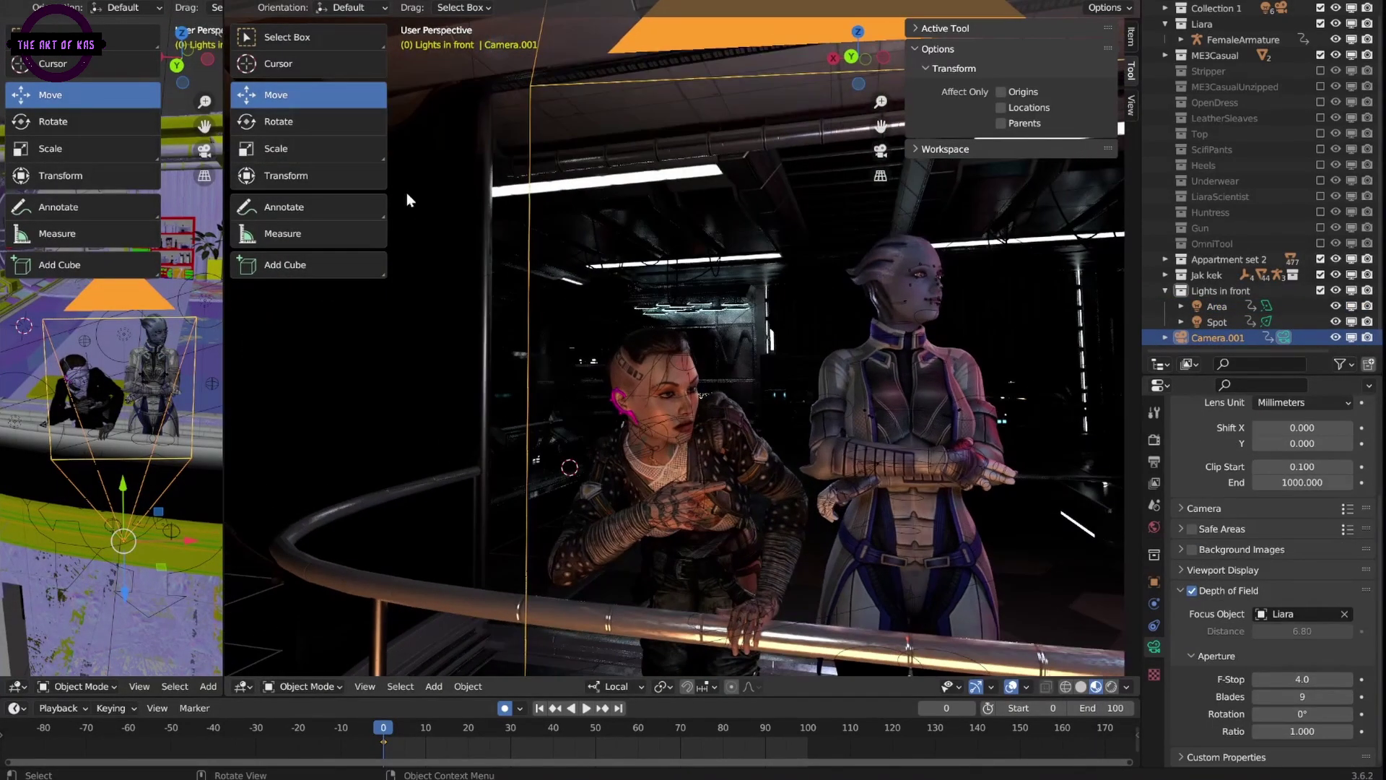
{"action": "key", "text": "F12"}
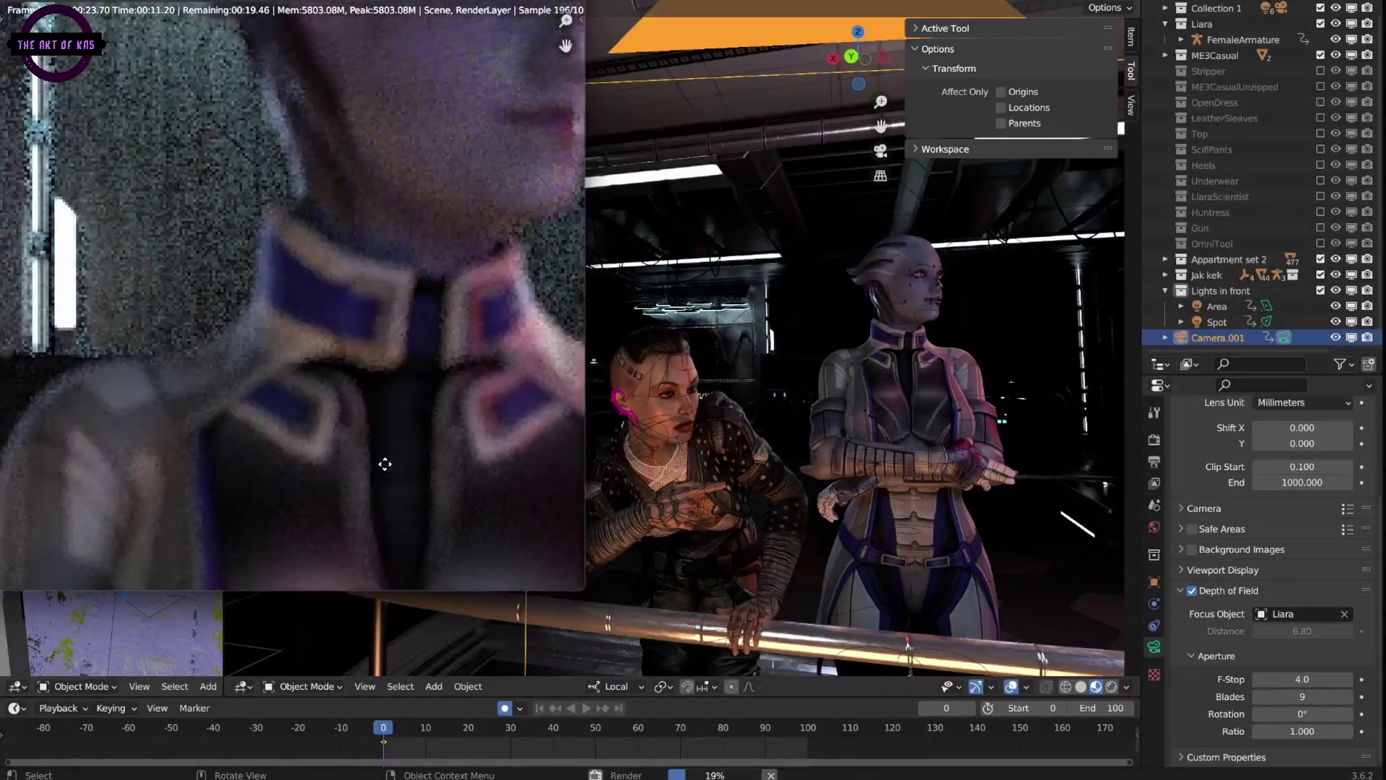
{"action": "scroll", "coordinate": [384, 464], "scroll_direction": "down", "scroll_amount": 3}
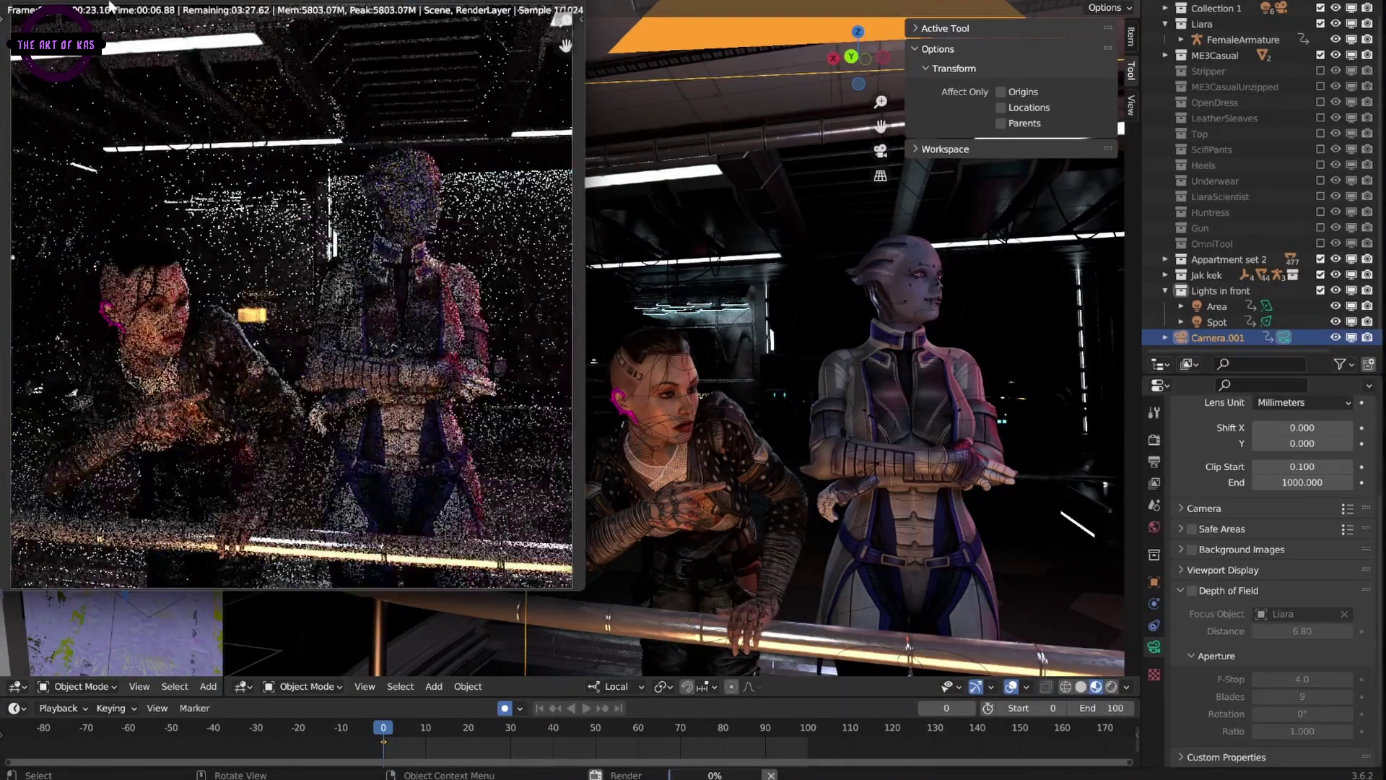
{"action": "scroll", "coordinate": [383, 267], "scroll_direction": "up", "scroll_amount": 6}
{"action": "scroll", "coordinate": [459, 293], "scroll_direction": "down", "scroll_amount": 2}
{"action": "middle_click_drag", "start_coordinate": [460, 293], "coordinate": [564, 206]}
{"action": "scroll", "coordinate": [376, 365], "scroll_direction": "down", "scroll_amount": 4}
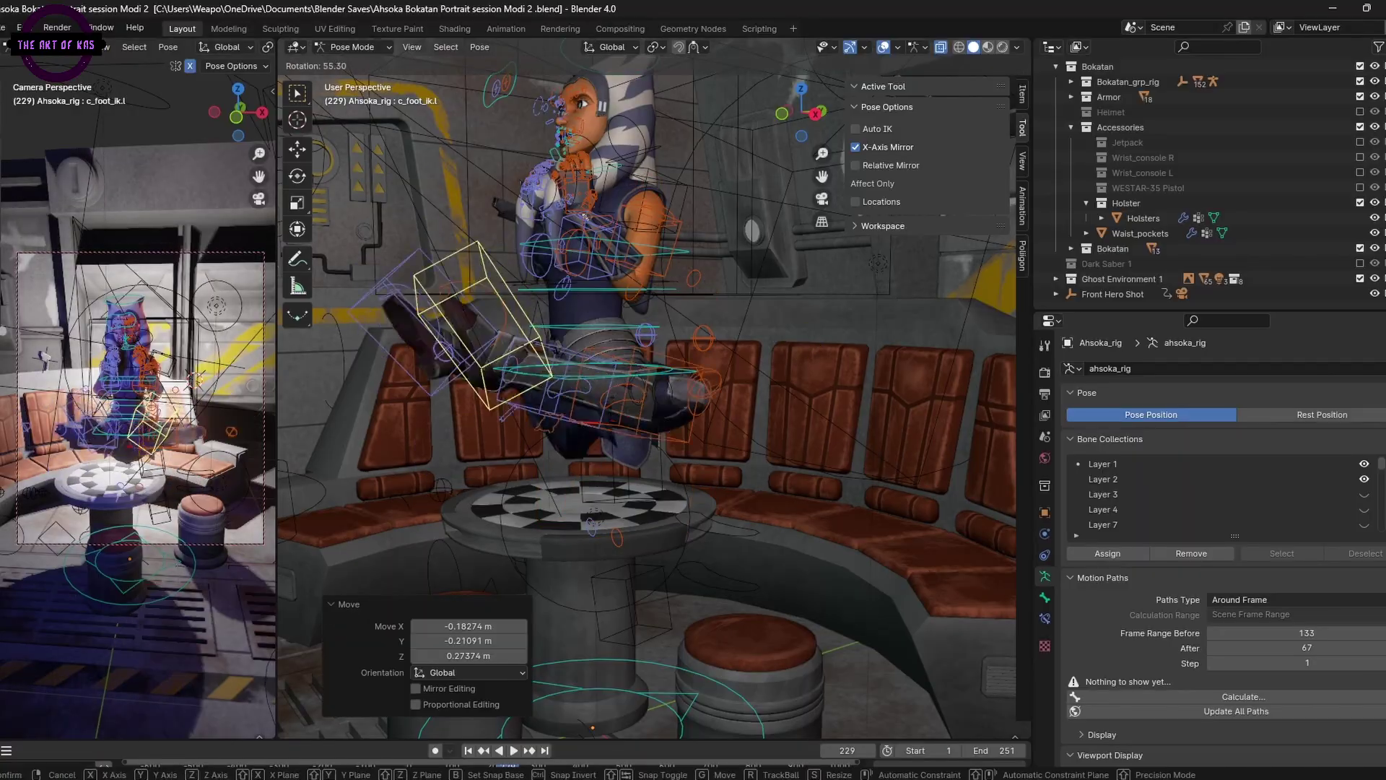
Step: Rotate the left foot IK control of the Ahsoka rig by about 55° and reposition the raised leg
{"action": "left_click", "coordinate": [556, 352]}
{"action": "middle_click_drag", "start_coordinate": [556, 351], "coordinate": [563, 404]}
{"action": "left_click", "coordinate": [551, 411]}
{"action": "key", "text": "g"}
{"action": "left_click", "coordinate": [687, 313]}
{"action": "middle_click_drag", "start_coordinate": [686, 312], "coordinate": [751, 404]}
{"action": "key", "text": "g"}
{"action": "left_click", "coordinate": [826, 370]}
Step: Move the left hand IK control out towards the raised leg and adjust its rotation
{"action": "left_click", "coordinate": [560, 498]}
{"action": "middle_click_drag", "start_coordinate": [560, 498], "coordinate": [693, 477]}
{"action": "key", "text": "g"}
{"action": "left_click", "coordinate": [606, 440]}
{"action": "left_click", "coordinate": [711, 440]}
{"action": "key", "text": "r"}
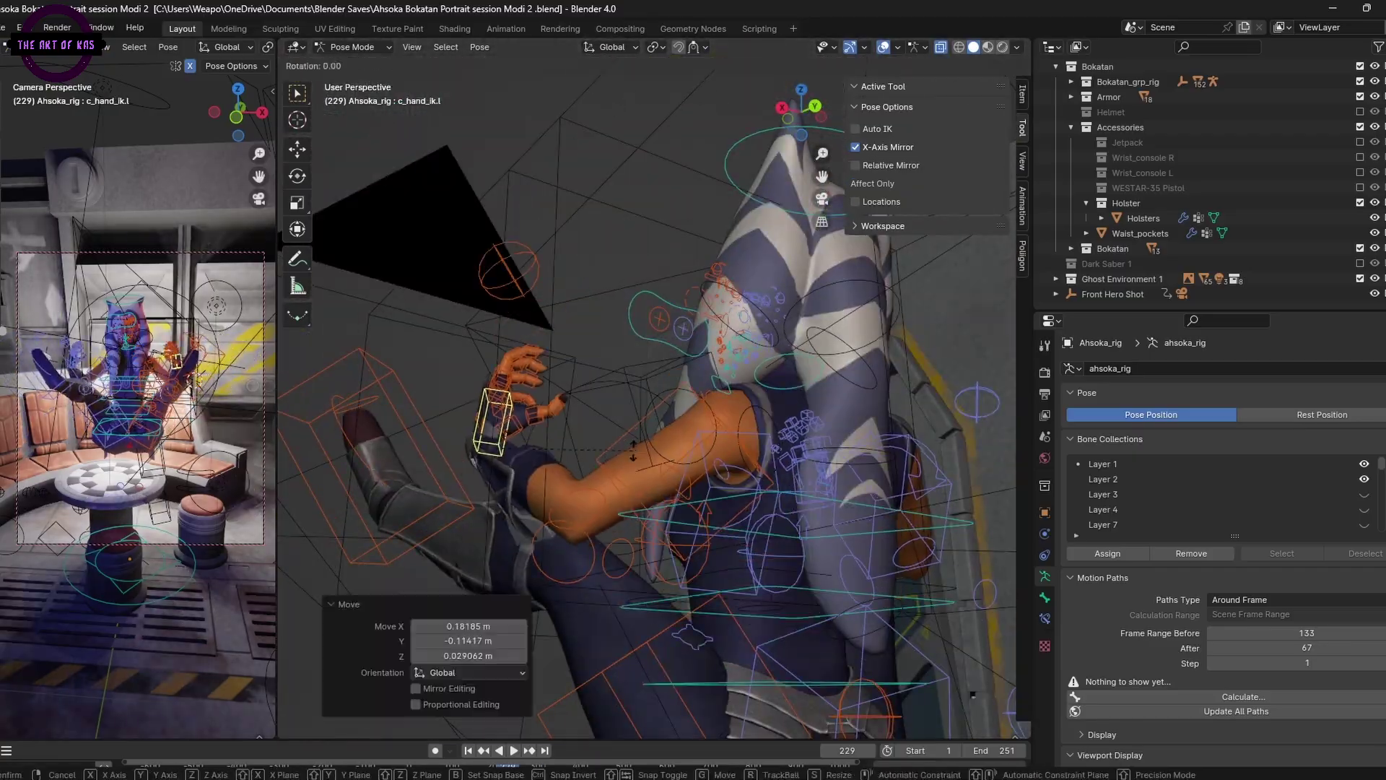
{"action": "left_click", "coordinate": [577, 448]}
{"action": "middle_click_drag", "start_coordinate": [578, 447], "coordinate": [678, 563]}
{"action": "key", "text": "g"}
{"action": "left_click", "coordinate": [722, 505]}
Step: Reposition further limb controls of the Ahsoka rig to bring the arms and raised legs together
{"action": "middle_click_drag", "start_coordinate": [634, 474], "coordinate": [729, 530]}
{"action": "left_click", "coordinate": [665, 309]}
{"action": "key", "text": "g"}
{"action": "left_click", "coordinate": [650, 346]}
{"action": "left_click", "coordinate": [561, 491]}
{"action": "key", "text": "g"}
{"action": "left_click", "coordinate": [603, 289]}
{"action": "left_click", "coordinate": [747, 421]}
{"action": "key", "text": "g"}
{"action": "left_click", "coordinate": [751, 571]}
Step: Move and rotate the c_root_master.x control to adjust the body's position and tilt
{"action": "left_click", "coordinate": [731, 536]}
{"action": "key", "text": "g"}
{"action": "left_click", "coordinate": [697, 500]}
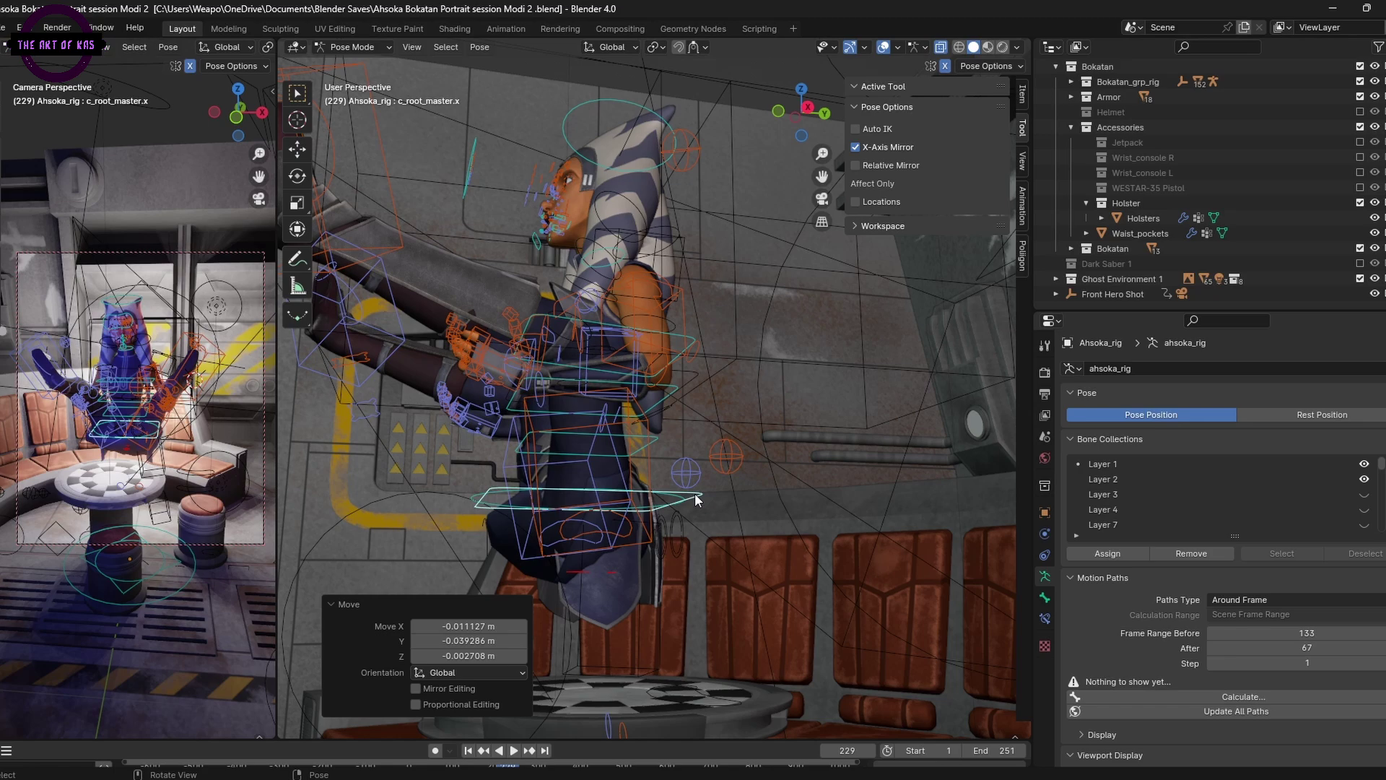
{"action": "left_click", "coordinate": [866, 442]}
{"action": "key", "text": "r"}
{"action": "middle_click_drag", "start_coordinate": [696, 501], "coordinate": [621, 340]}
{"action": "key", "text": "g"}
{"action": "left_click", "coordinate": [866, 442]}
{"action": "key", "text": "r"}
{"action": "key", "text": "r"}
{"action": "key", "text": "r"}
{"action": "left_click", "coordinate": [695, 473]}
Step: Move the left leg pole control c_leg_pole.l to redirect the left knee
{"action": "left_click", "coordinate": [505, 488]}
{"action": "key", "text": "g"}
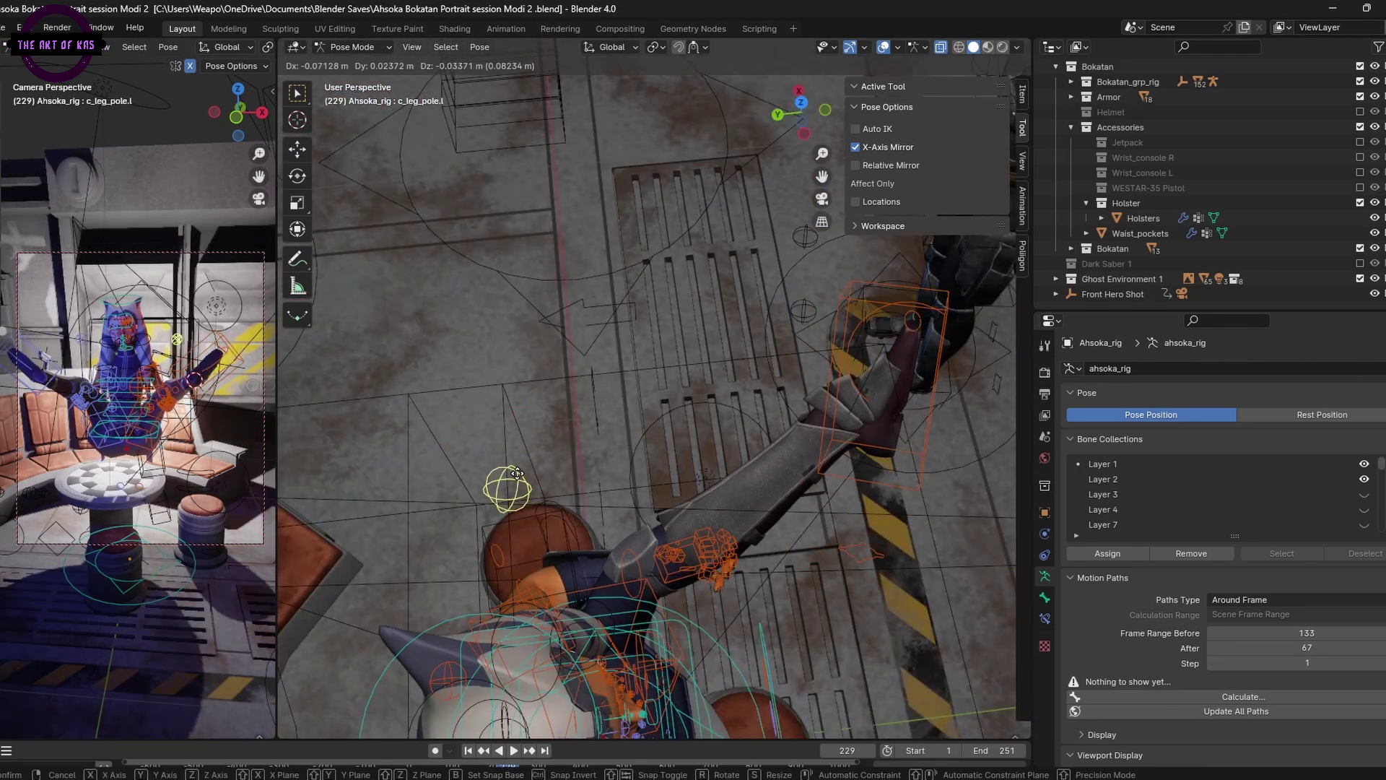
{"action": "left_click", "coordinate": [505, 489]}
{"action": "middle_click_drag", "start_coordinate": [505, 488], "coordinate": [542, 476]}
{"action": "left_click", "coordinate": [542, 476]}
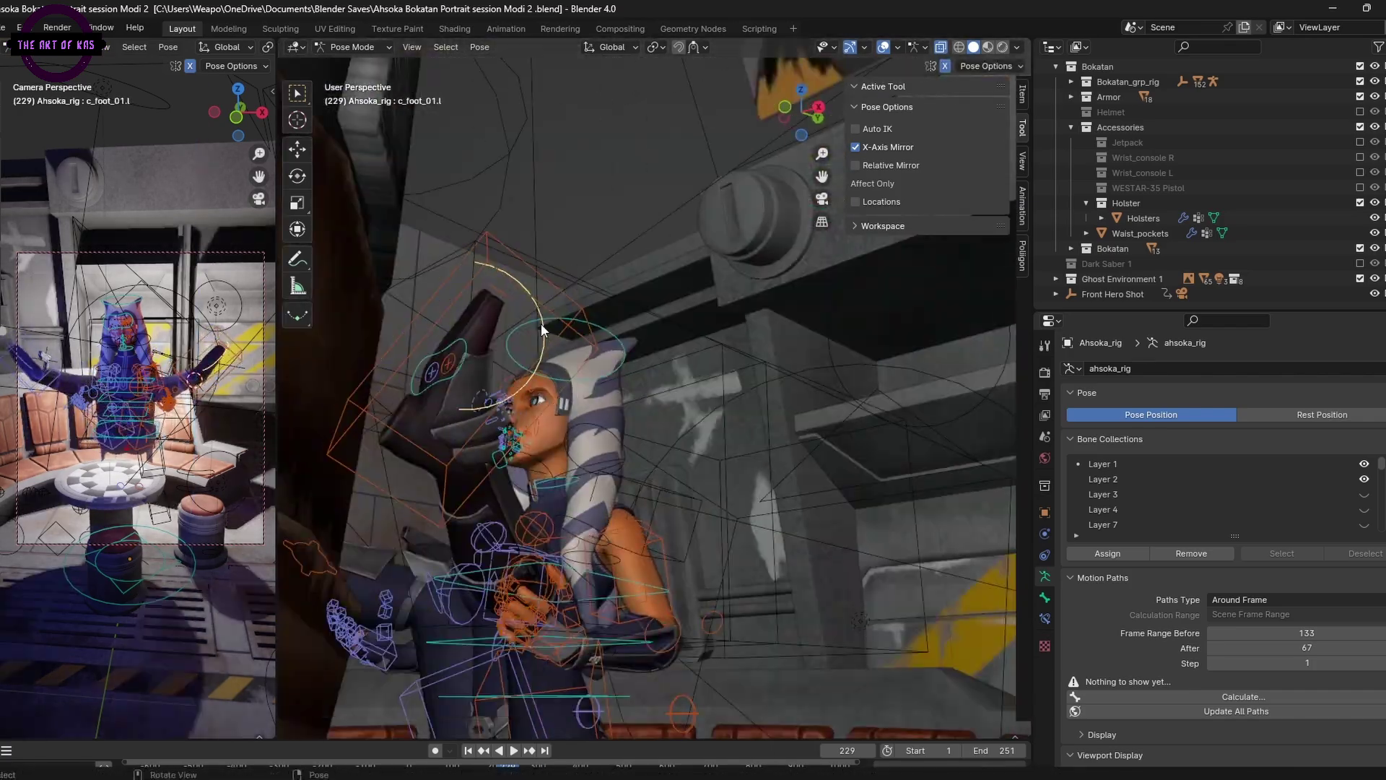
Step: Move and rotate the left foot's controls to refine the raised left leg
{"action": "middle_click_drag", "start_coordinate": [505, 404], "coordinate": [765, 361]}
{"action": "left_click", "coordinate": [758, 309]}
{"action": "key", "text": "g"}
{"action": "left_click", "coordinate": [727, 133]}
{"action": "key", "text": "g"}
{"action": "key", "text": "r"}
{"action": "left_click", "coordinate": [647, 232]}
Step: Rotate the upper spine control c_spine_03.x by about -19° and refine the torso's bend
{"action": "middle_click_drag", "start_coordinate": [646, 232], "coordinate": [667, 195]}
{"action": "left_click", "coordinate": [864, 443]}
{"action": "key", "text": "r"}
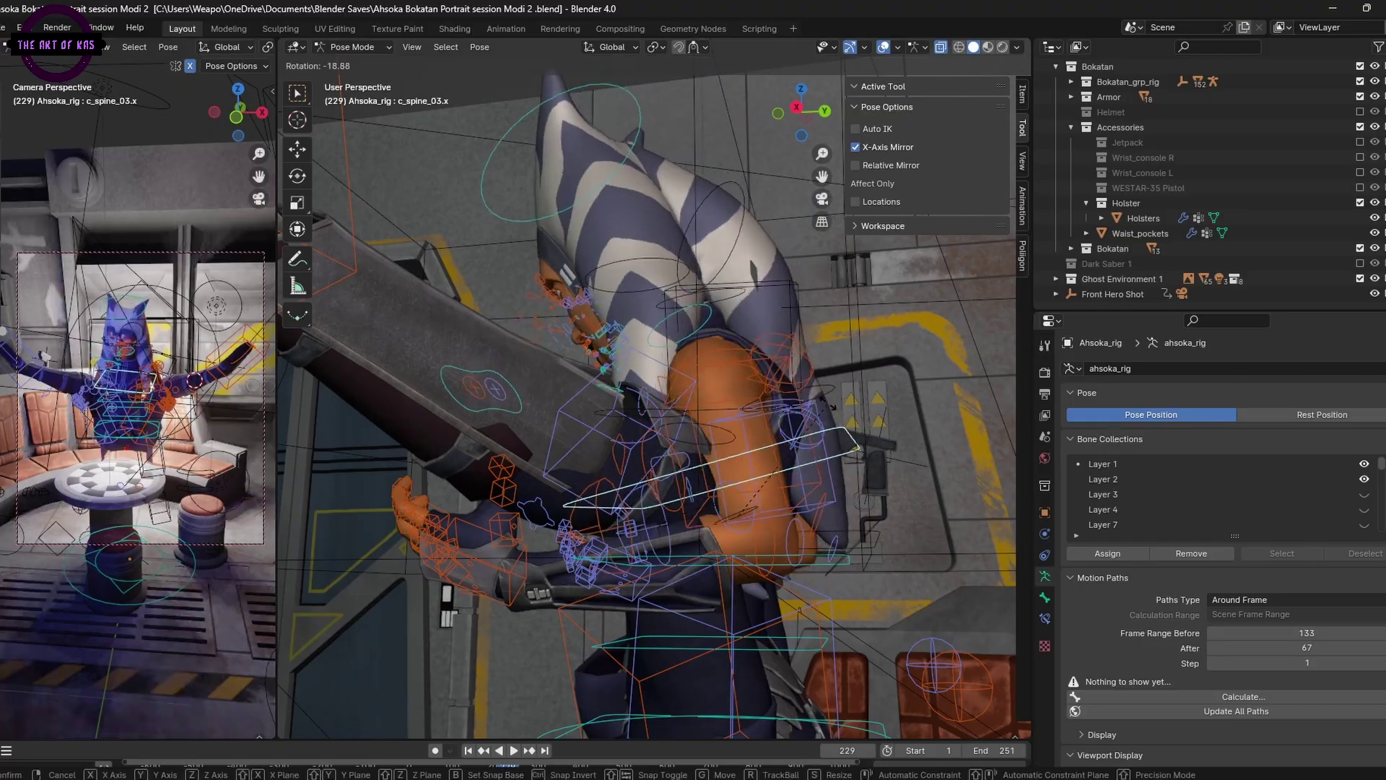
{"action": "left_click", "coordinate": [877, 433]}
{"action": "middle_click_drag", "start_coordinate": [877, 434], "coordinate": [671, 303], "text": "shift"}
{"action": "left_click", "coordinate": [647, 440]}
{"action": "key", "text": "r"}
{"action": "left_click", "coordinate": [654, 412]}
Step: Move the left arm pole control c_arms_pole.l to adjust the elbow's direction and the arm's pose
{"action": "middle_click_drag", "start_coordinate": [577, 455], "coordinate": [780, 447]}
{"action": "left_click", "coordinate": [687, 423]}
{"action": "key", "text": "g"}
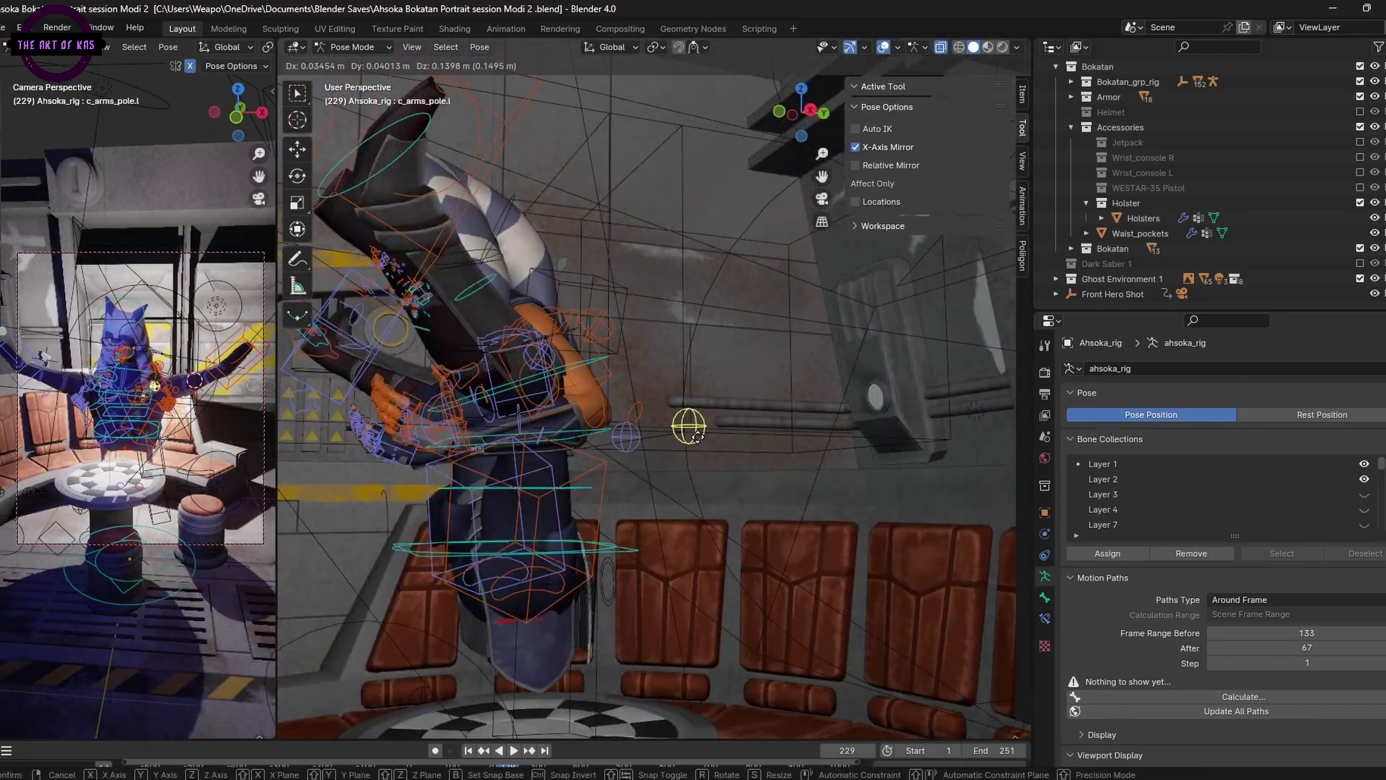
{"action": "left_click", "coordinate": [687, 426]}
{"action": "middle_click_drag", "start_coordinate": [505, 325], "coordinate": [727, 434]}
{"action": "key", "text": "g"}
{"action": "left_click", "coordinate": [613, 288]}
Step: Rotate the left hand IK control by -30° and refine its orientation against the raised leg
{"action": "left_click", "coordinate": [578, 466]}
{"action": "key", "text": "r"}
{"action": "left_click", "coordinate": [599, 470]}
{"action": "middle_click_drag", "start_coordinate": [600, 469], "coordinate": [665, 579]}
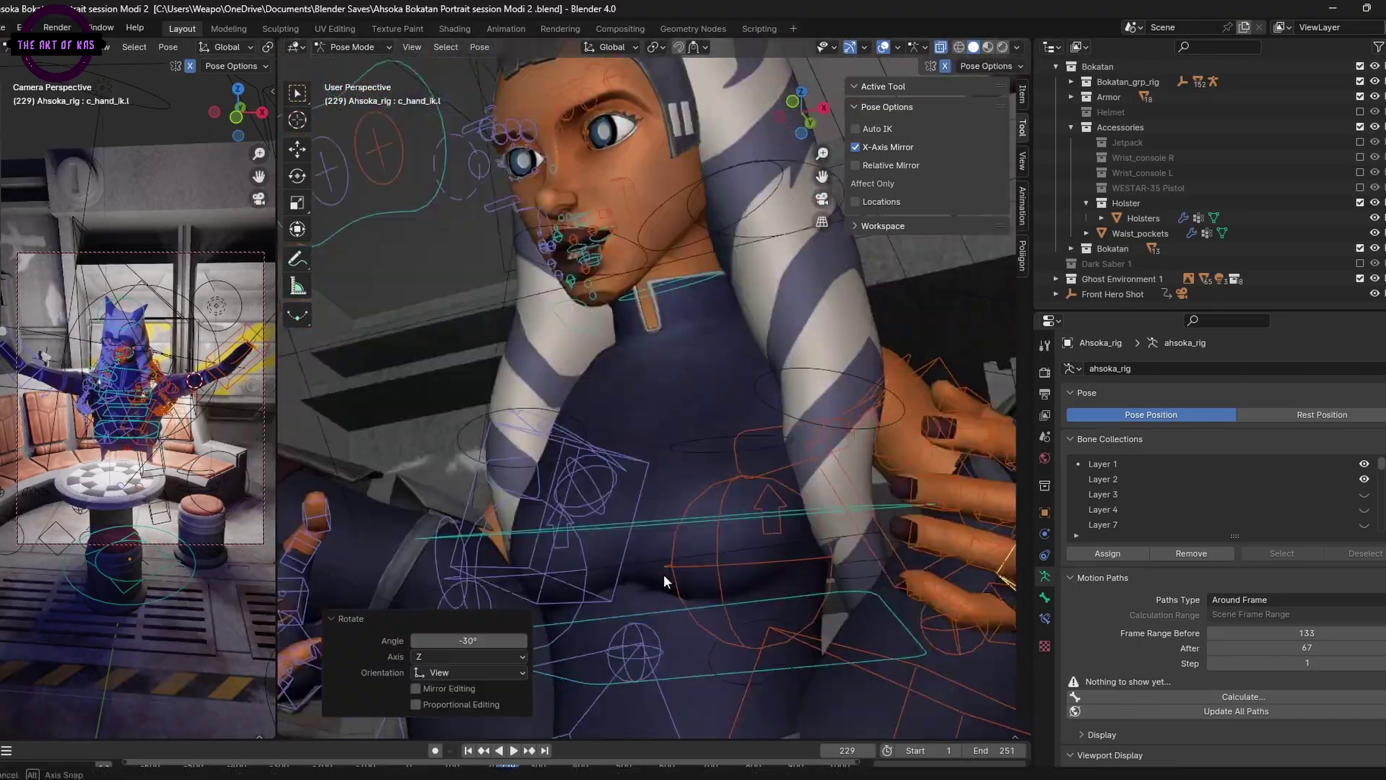
{"action": "key", "text": "r"}
{"action": "key", "text": "r"}
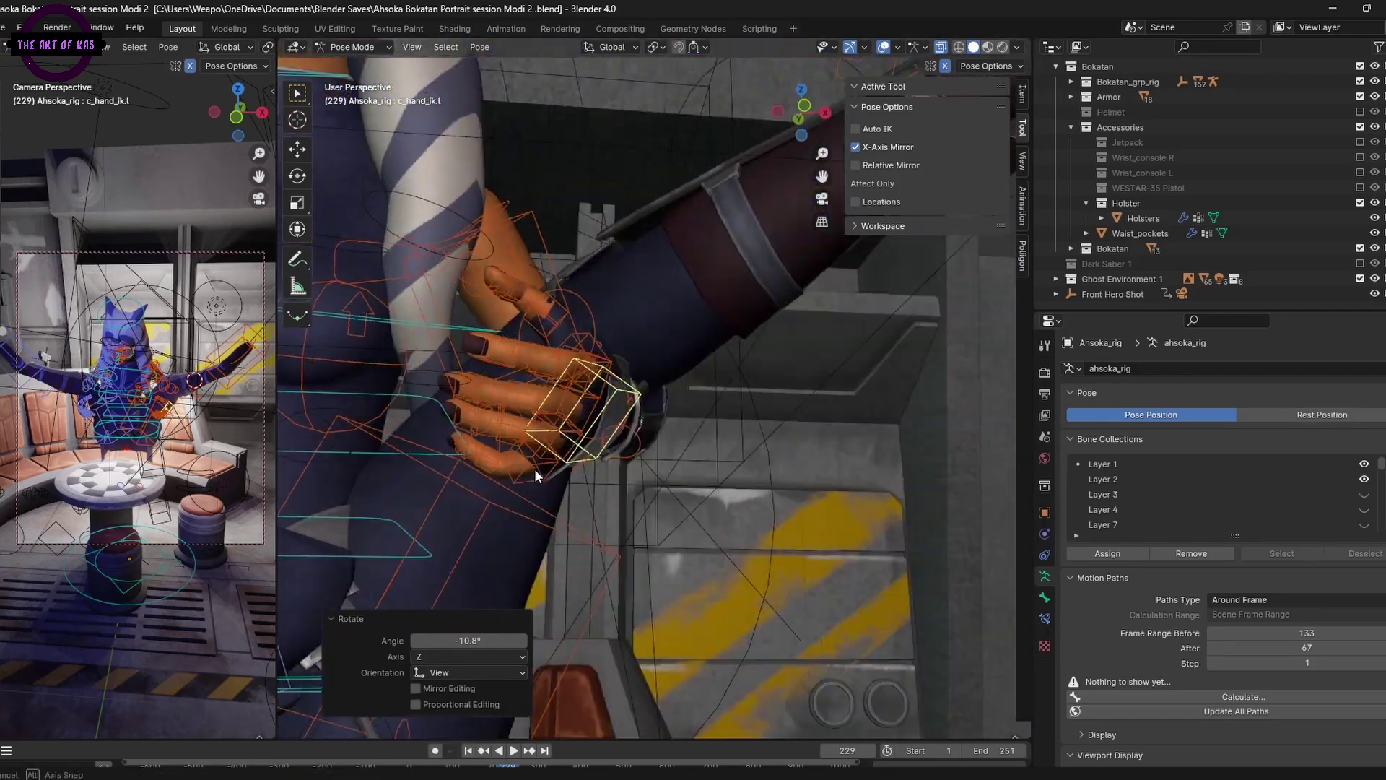
{"action": "middle_click_drag", "start_coordinate": [536, 474], "coordinate": [706, 455]}
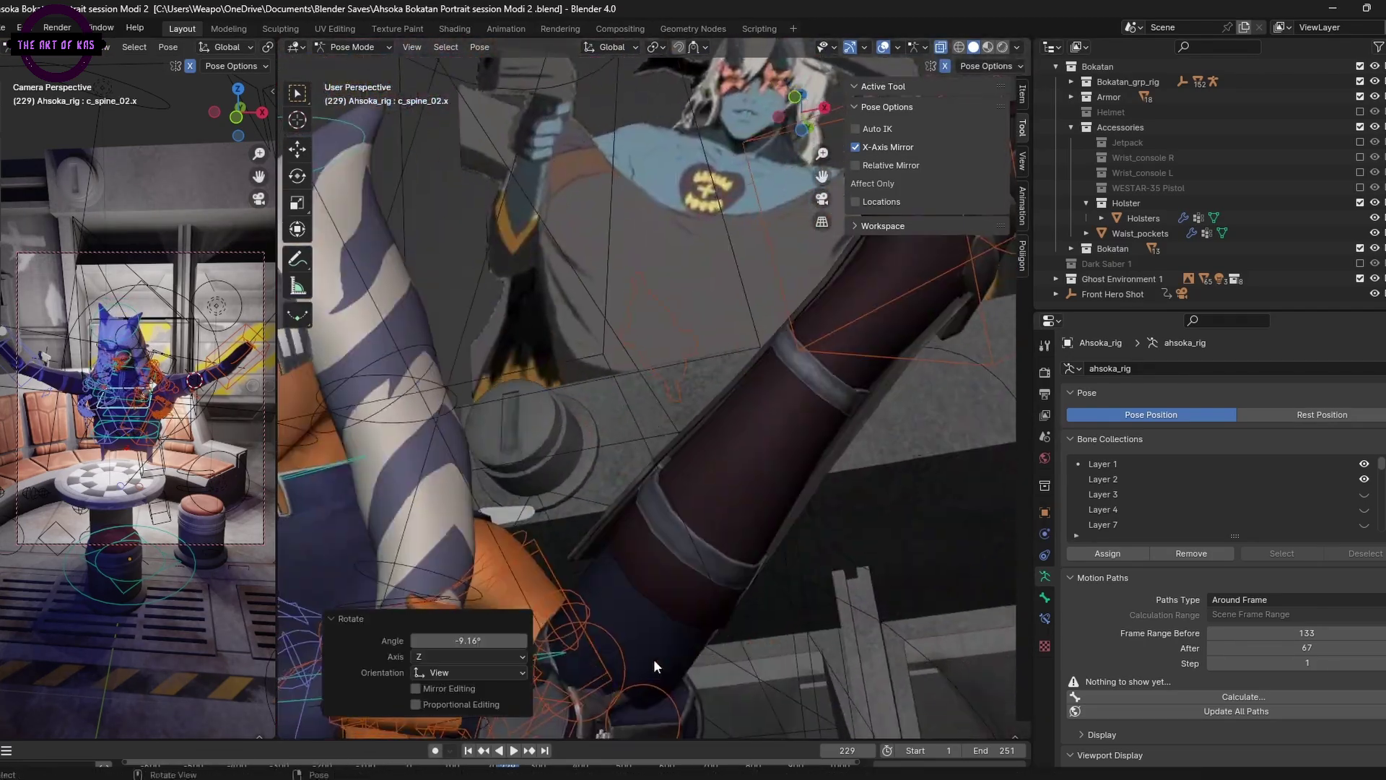
Step: Move the right thigh control c_thigh_ik.r and check the pose from several sides
{"action": "middle_click_drag", "start_coordinate": [655, 665], "coordinate": [924, 518]}
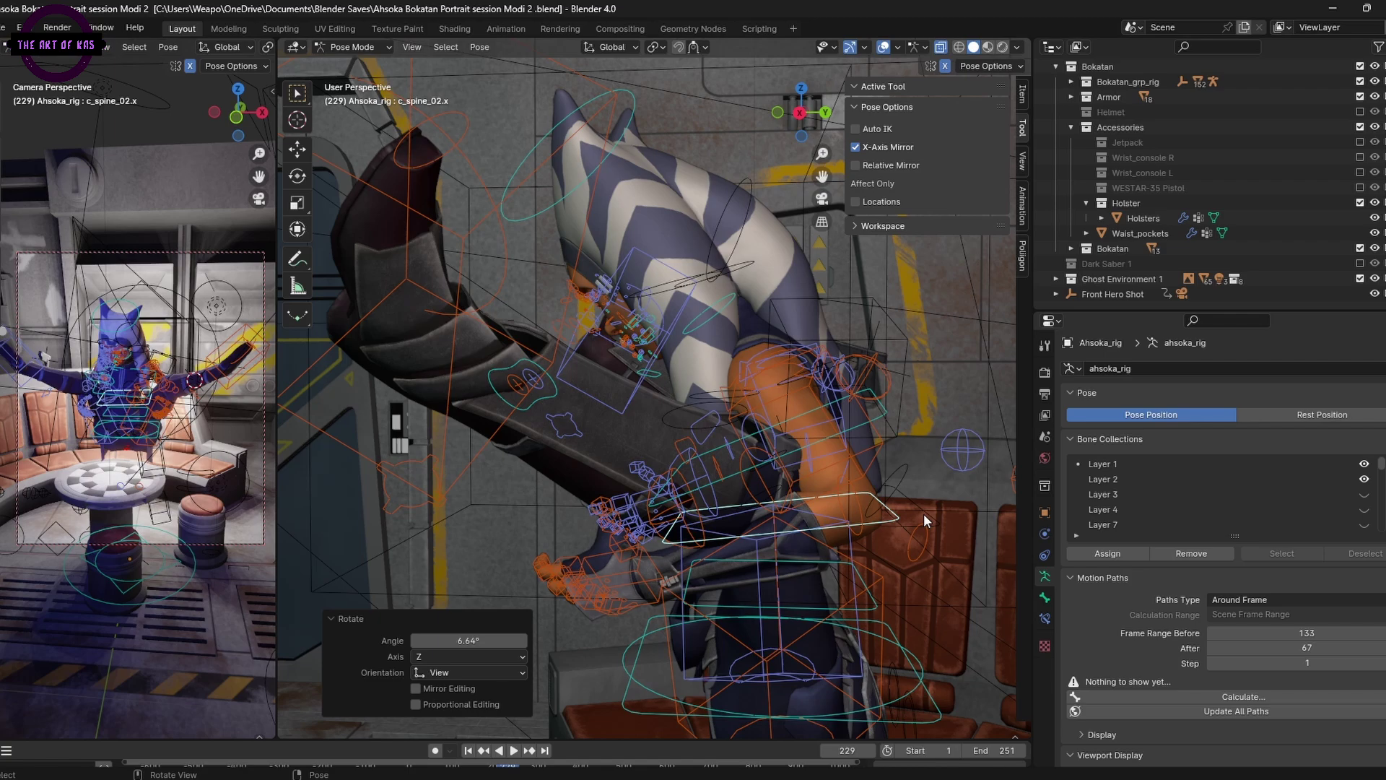
{"action": "middle_click_drag", "start_coordinate": [924, 513], "coordinate": [722, 507]}
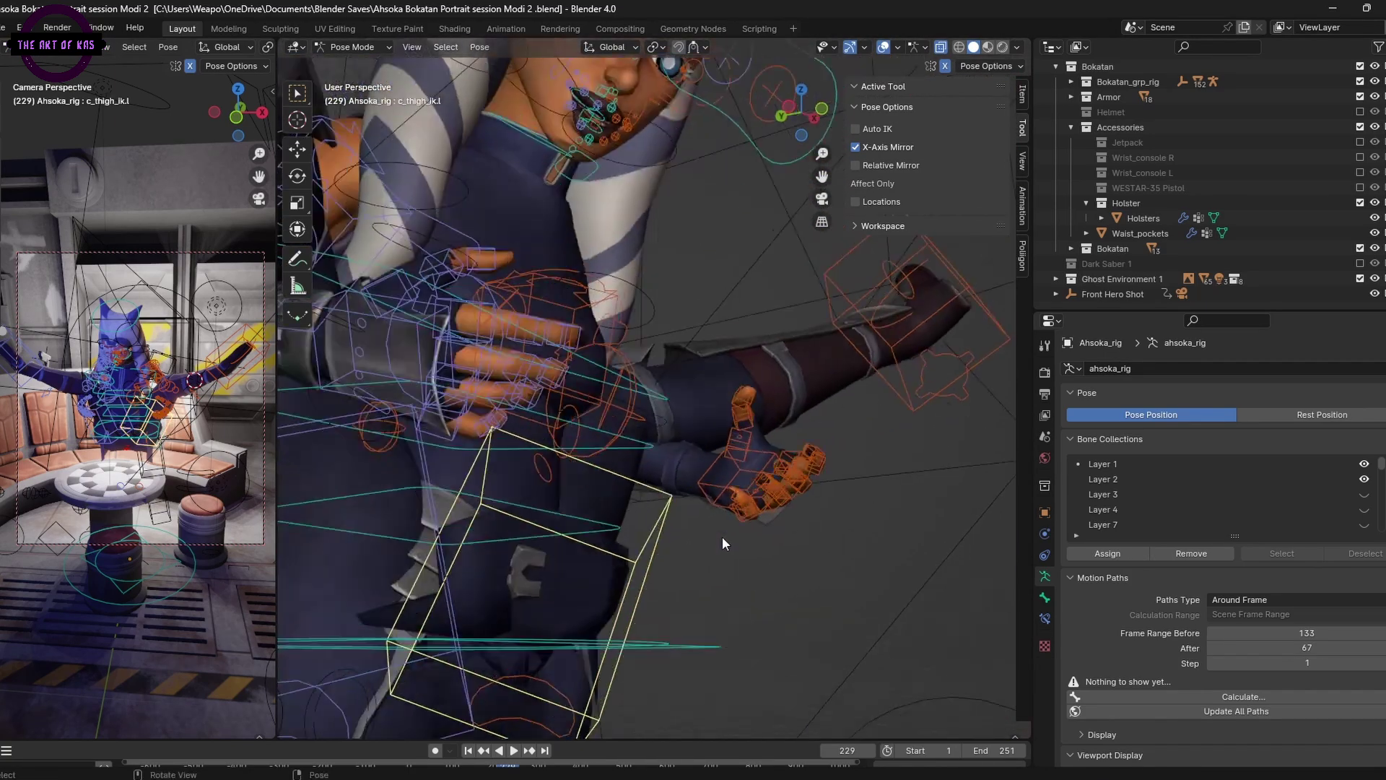
{"action": "scroll", "coordinate": [724, 544], "scroll_direction": "down", "scroll_amount": 4}
{"action": "left_click", "coordinate": [493, 579]}
{"action": "middle_click_drag", "start_coordinate": [498, 582], "coordinate": [679, 606]}
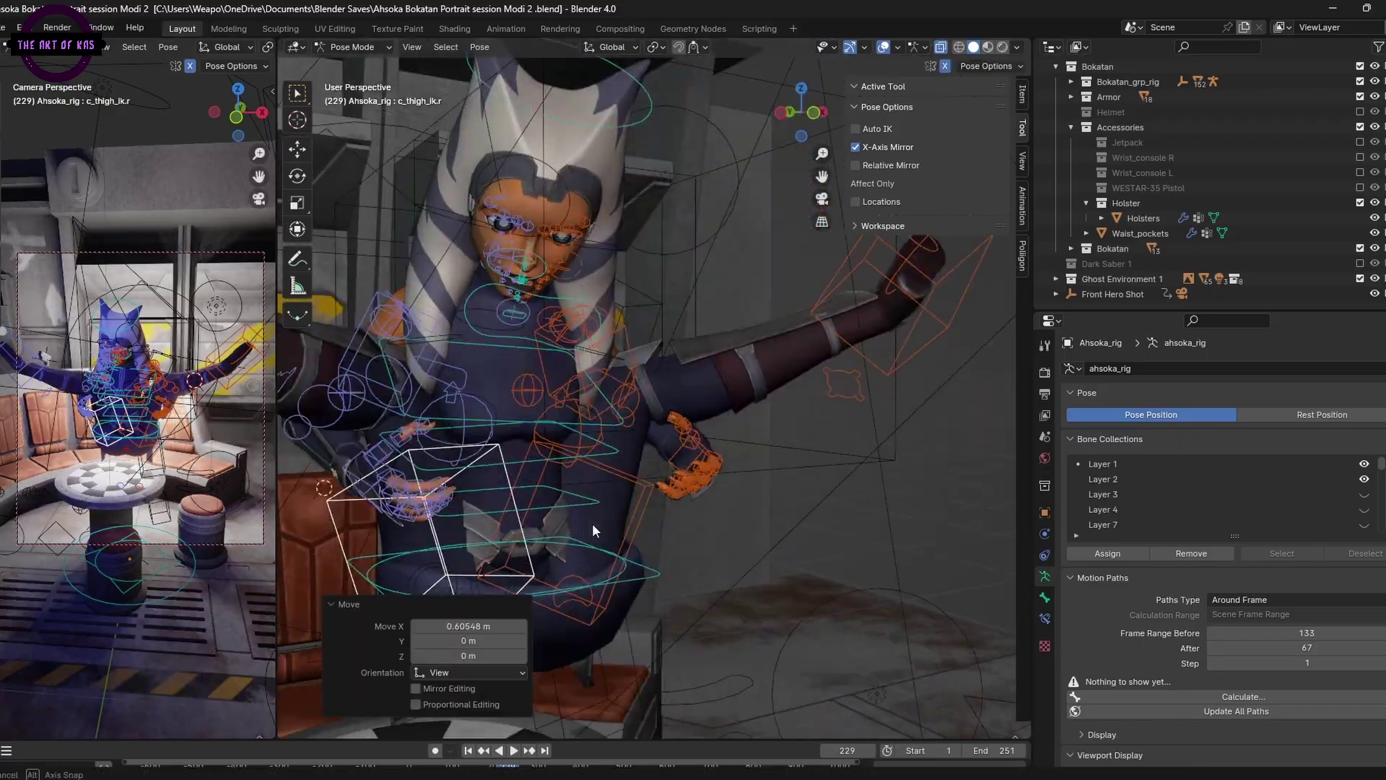
{"action": "middle_click_drag", "start_coordinate": [593, 531], "coordinate": [462, 520]}
{"action": "scroll", "coordinate": [592, 520], "scroll_direction": "down", "scroll_amount": 4}
Step: Move the left leg pole control about 0.13 m along Y and exclude the nested Bokatan collection from the view layer
{"action": "left_click", "coordinate": [701, 306]}
{"action": "key", "text": "g"}
{"action": "left_click", "coordinate": [722, 325]}
{"action": "middle_click_drag", "start_coordinate": [722, 506], "coordinate": [809, 620]}
{"action": "left_click", "coordinate": [1360, 249]}
{"action": "middle_click_drag", "start_coordinate": [852, 578], "coordinate": [726, 592]}
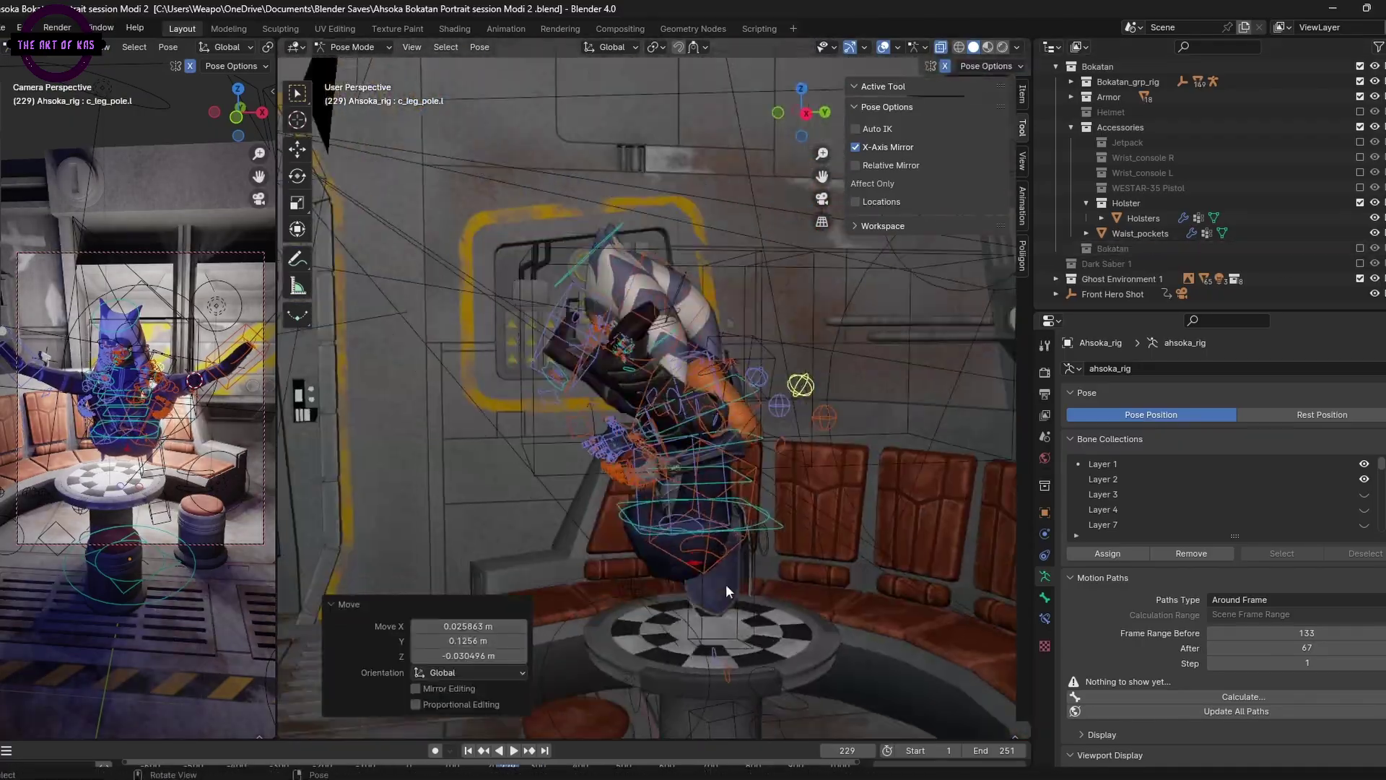
{"action": "scroll", "coordinate": [726, 592], "scroll_direction": "down", "scroll_amount": 3}
{"action": "left_click", "coordinate": [687, 455]}
{"action": "key", "text": "g"}
{"action": "key", "text": "ctrl+z"}
Step: Rotate the pelvis control c_root.x by -33.9° and adjust the tilt of c_root_master.x
{"action": "middle_click_drag", "start_coordinate": [662, 656], "coordinate": [571, 597]}
{"action": "left_click", "coordinate": [724, 586]}
{"action": "key", "text": "r"}
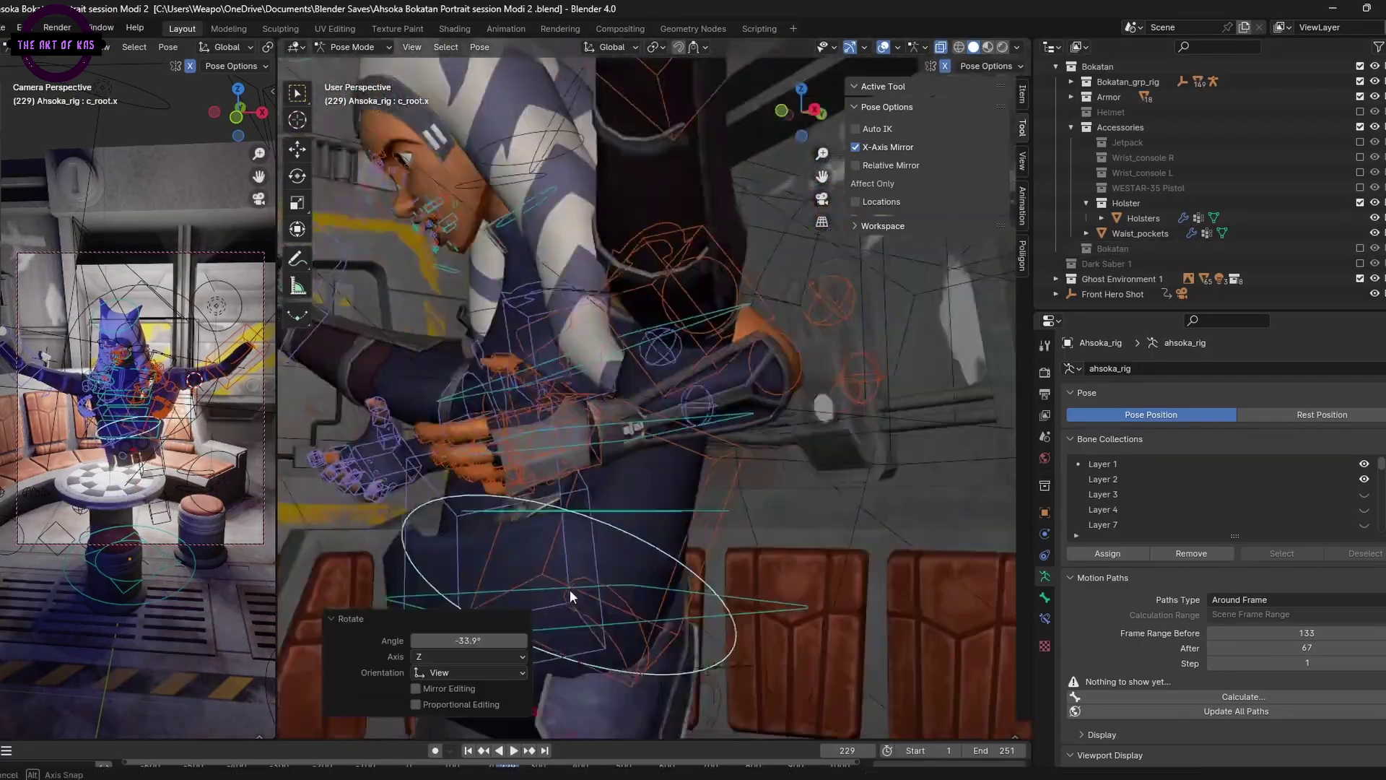
{"action": "middle_click_drag", "start_coordinate": [732, 615], "coordinate": [635, 519]}
{"action": "key", "text": "r"}
{"action": "left_click", "coordinate": [532, 424]}
{"action": "middle_click_drag", "start_coordinate": [532, 424], "coordinate": [560, 545]}
{"action": "key", "text": "r"}
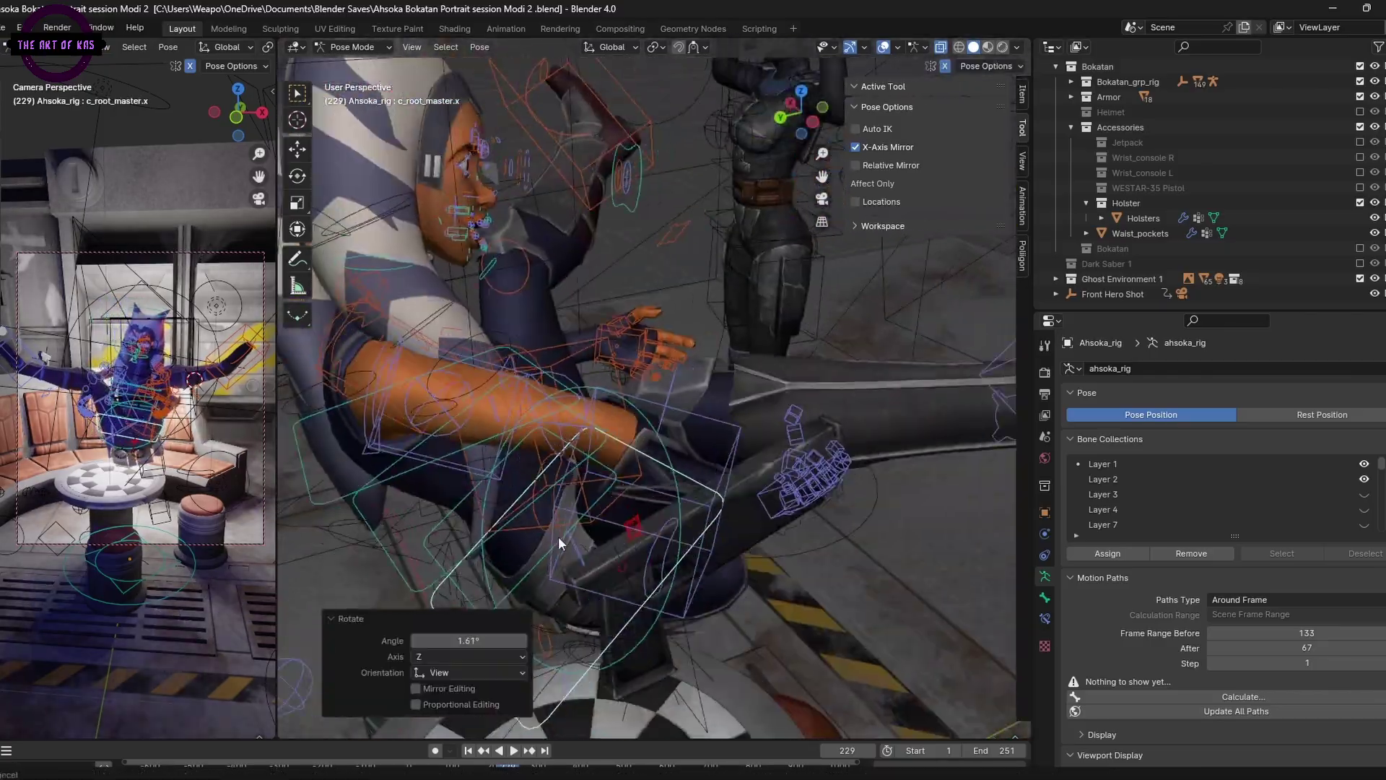
Step: Move the body with its root control and rotate it so the torso sits upright above the table
{"action": "left_click", "coordinate": [560, 545]}
{"action": "key", "text": "g"}
{"action": "left_click", "coordinate": [378, 666]}
{"action": "middle_click_drag", "start_coordinate": [379, 665], "coordinate": [795, 462]}
{"action": "key", "text": "r"}
{"action": "left_click", "coordinate": [616, 644]}
{"action": "key", "text": "r"}
{"action": "left_click", "coordinate": [509, 505]}
Step: Move the left leg stretch control c_stretch_leg_pin.l about -0.17 m along Y
{"action": "key", "text": "g"}
{"action": "left_click", "coordinate": [516, 498]}
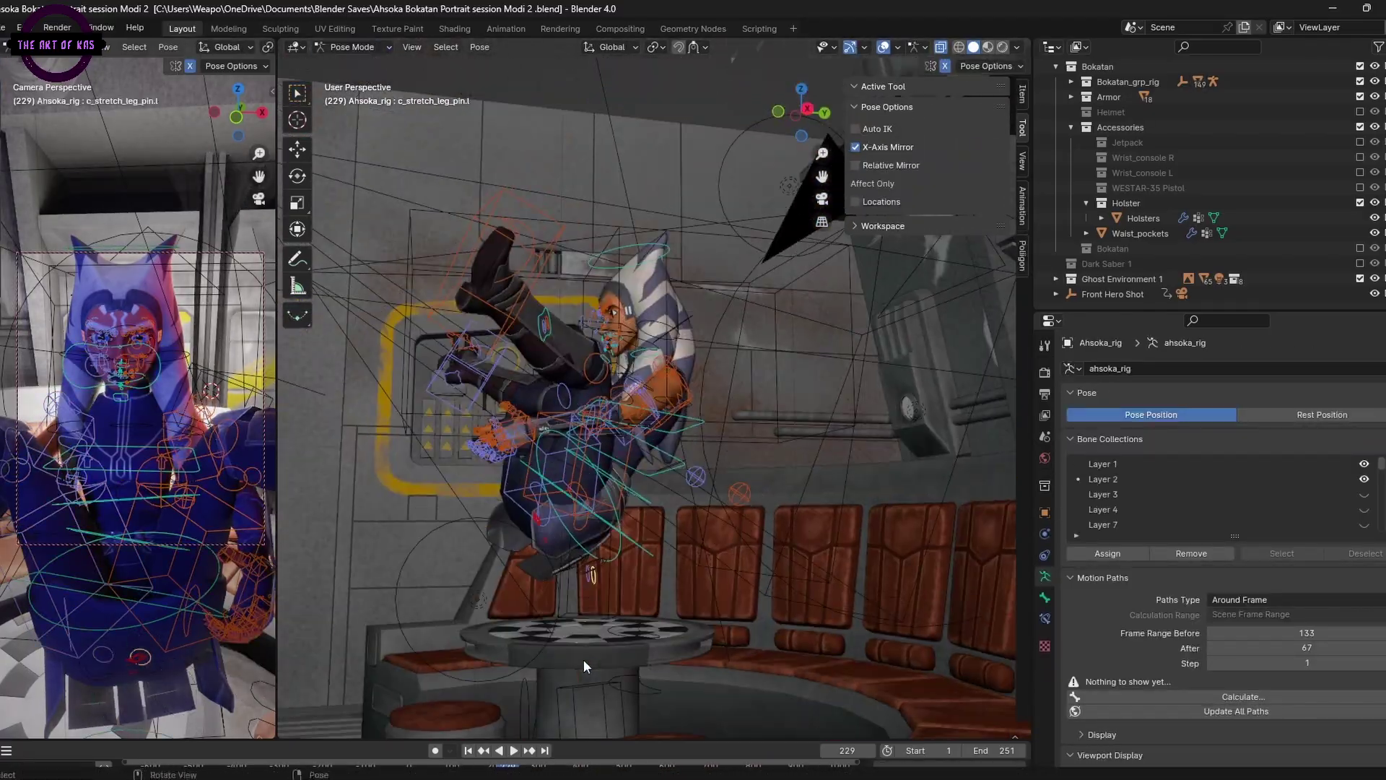
{"action": "key", "text": "g"}
{"action": "middle_click_drag", "start_coordinate": [587, 667], "coordinate": [635, 505]}
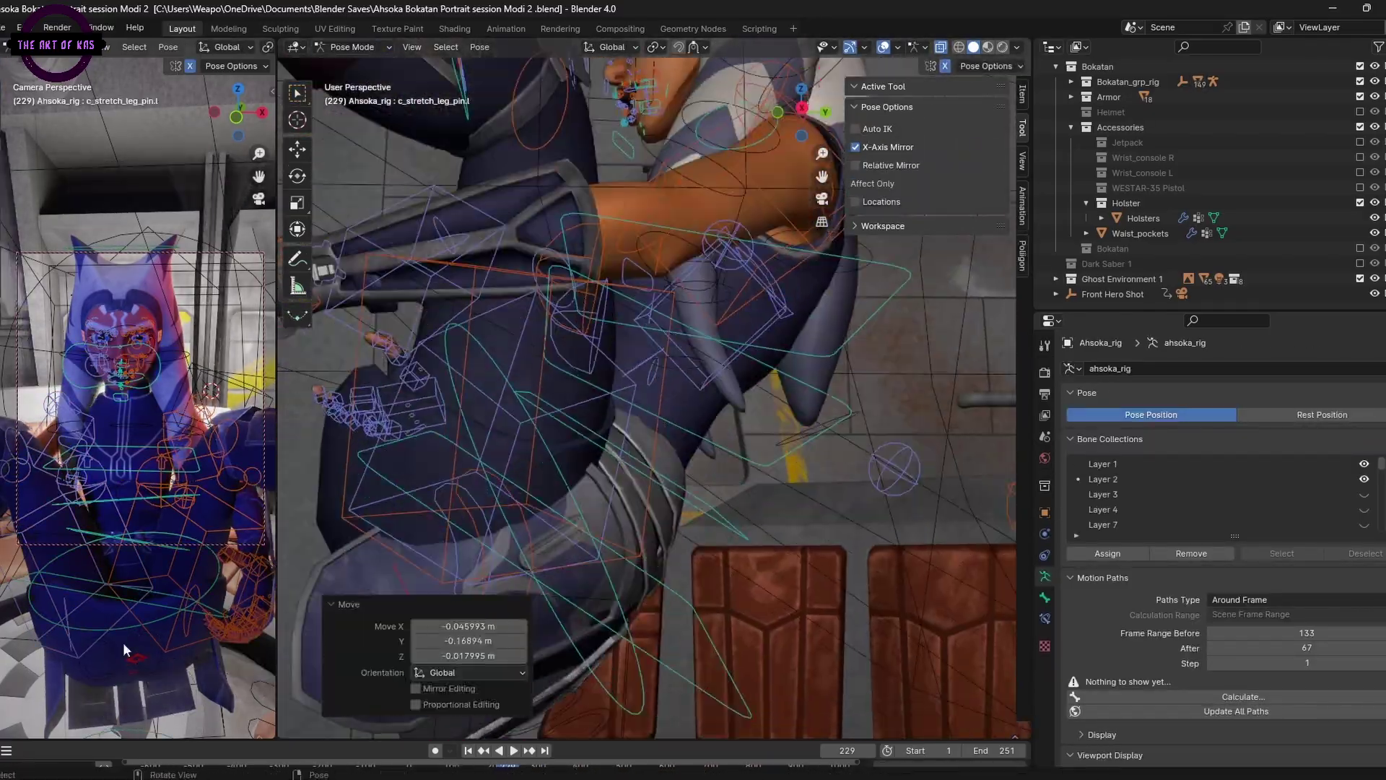
Step: Rotate the c_root_master.x control to refine the lean of the hips under the torso
{"action": "left_click", "coordinate": [126, 651]}
{"action": "key", "text": "r"}
{"action": "left_click", "coordinate": [595, 638]}
{"action": "key", "text": "r"}
{"action": "left_click", "coordinate": [596, 638]}
{"action": "left_click", "coordinate": [678, 538]}
{"action": "key", "text": "r"}
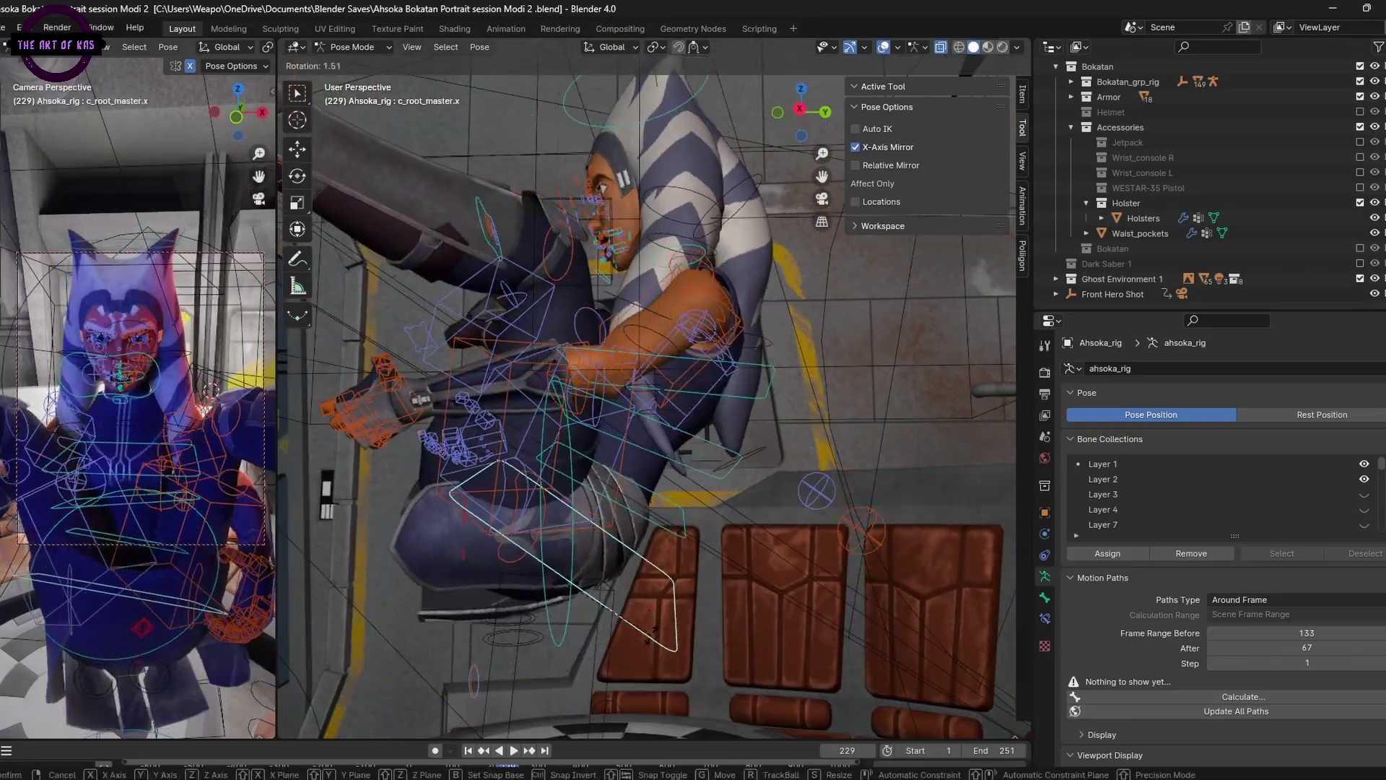
{"action": "left_click", "coordinate": [667, 527]}
{"action": "middle_click_drag", "start_coordinate": [667, 527], "coordinate": [625, 548]}
Step: Move and rotate the limb controls to refine the body pose before working on the face
{"action": "left_click", "coordinate": [650, 473]}
{"action": "key", "text": "g"}
{"action": "left_click", "coordinate": [657, 455]}
{"action": "left_click", "coordinate": [417, 330]}
{"action": "key", "text": "r"}
{"action": "left_click", "coordinate": [462, 349]}
Step: Move the lip controls, including c_lips_top.x, to shape an open smile and enlarge the timeline area
{"action": "left_click", "coordinate": [604, 405]}
{"action": "key", "text": "g"}
{"action": "left_click", "coordinate": [614, 411]}
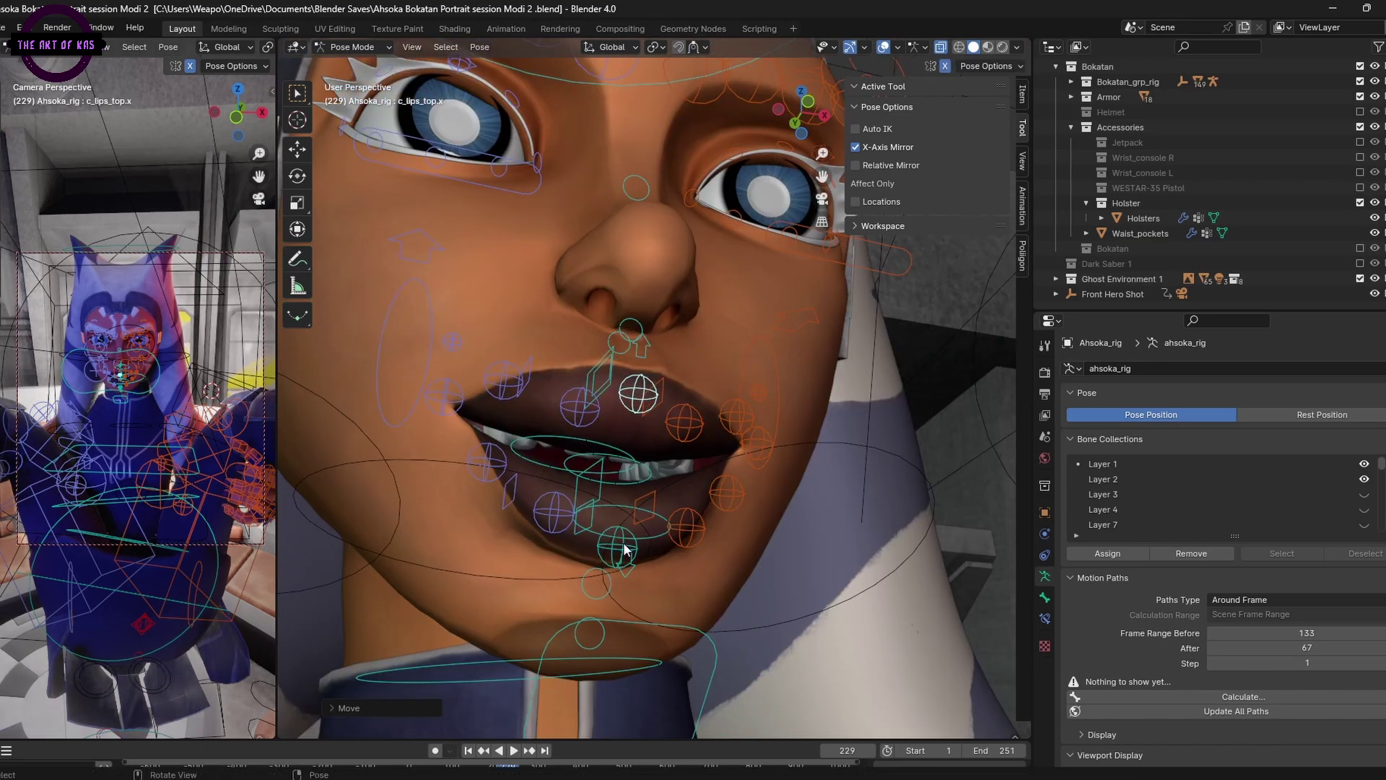
{"action": "left_click", "coordinate": [767, 445]}
{"action": "key", "text": "g"}
{"action": "middle_click_drag", "start_coordinate": [669, 454], "coordinate": [729, 462]}
{"action": "left_click_drag", "start_coordinate": [584, 739], "coordinate": [585, 724]}
Step: Move the left upper eyelid controls around c_eyelid_top_02.l to reshape the lid
{"action": "left_click", "coordinate": [691, 403]}
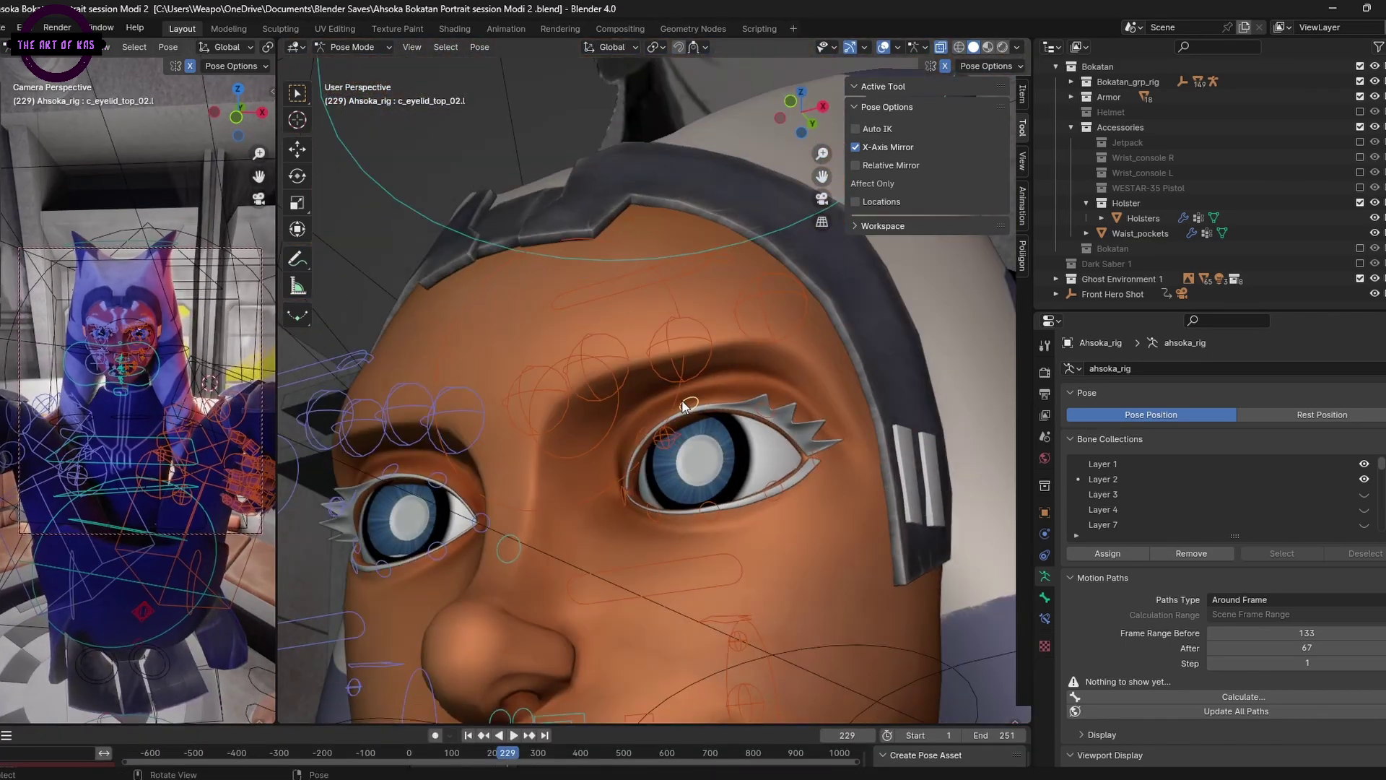
{"action": "left_click", "coordinate": [507, 474]}
{"action": "key", "text": "g"}
{"action": "middle_click_drag", "start_coordinate": [511, 471], "coordinate": [650, 375]}
{"action": "left_click", "coordinate": [751, 239]}
{"action": "key", "text": "g"}
{"action": "left_click", "coordinate": [755, 224]}
Step: Move the left lower eyelid control c_eyelid_bot_01.l slightly upward toward the eye
{"action": "middle_click_drag", "start_coordinate": [755, 225], "coordinate": [690, 433]}
{"action": "left_click", "coordinate": [691, 440]}
{"action": "key", "text": "g"}
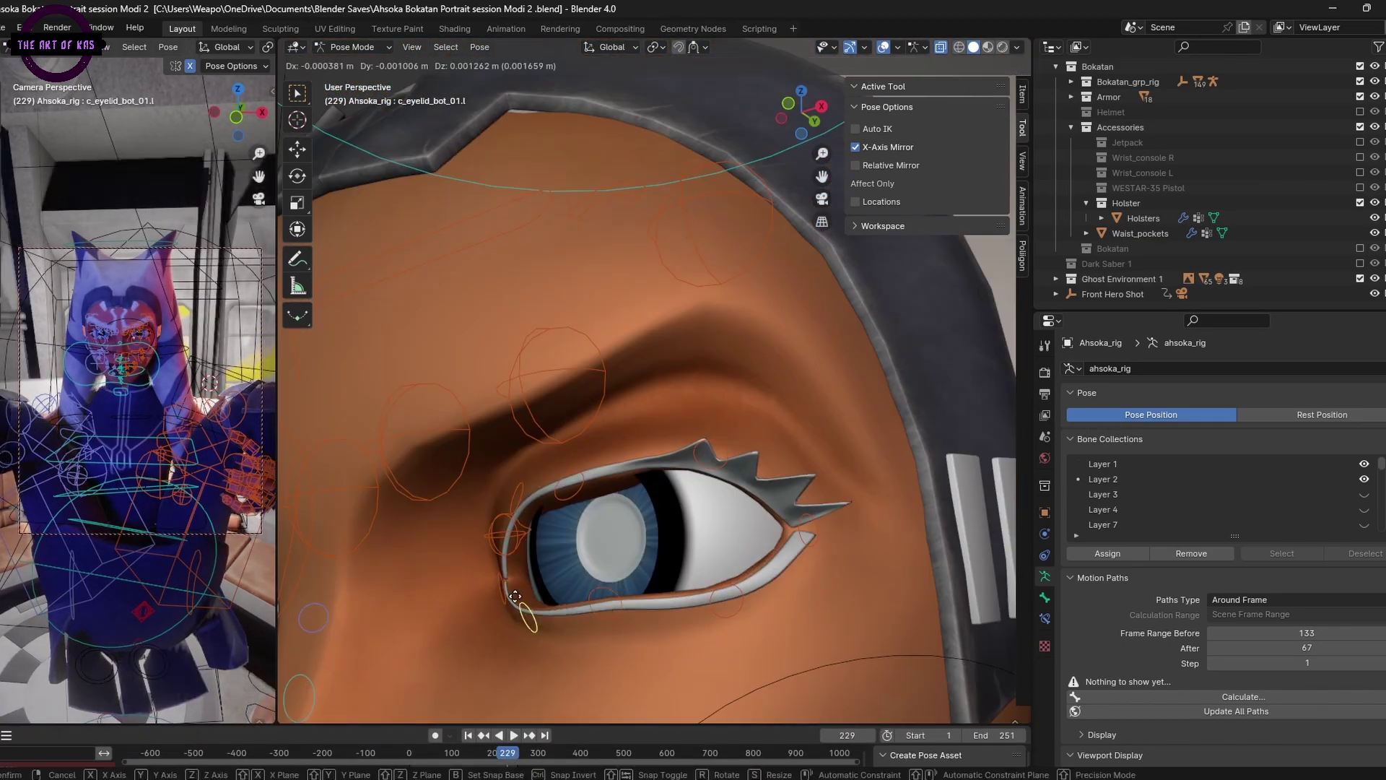
{"action": "left_click", "coordinate": [527, 599]}
{"action": "middle_click_drag", "start_coordinate": [526, 599], "coordinate": [772, 505]}
Step: Move the left eye's outer lid controls, including c_eyelid_top_03.l, to fit the lid to the eyeball
{"action": "left_click", "coordinate": [776, 519]}
{"action": "key", "text": "g"}
{"action": "left_click", "coordinate": [753, 474]}
{"action": "left_click", "coordinate": [711, 433]}
{"action": "key", "text": "g"}
{"action": "left_click", "coordinate": [711, 411]}
{"action": "middle_click_drag", "start_coordinate": [693, 408], "coordinate": [809, 413]}
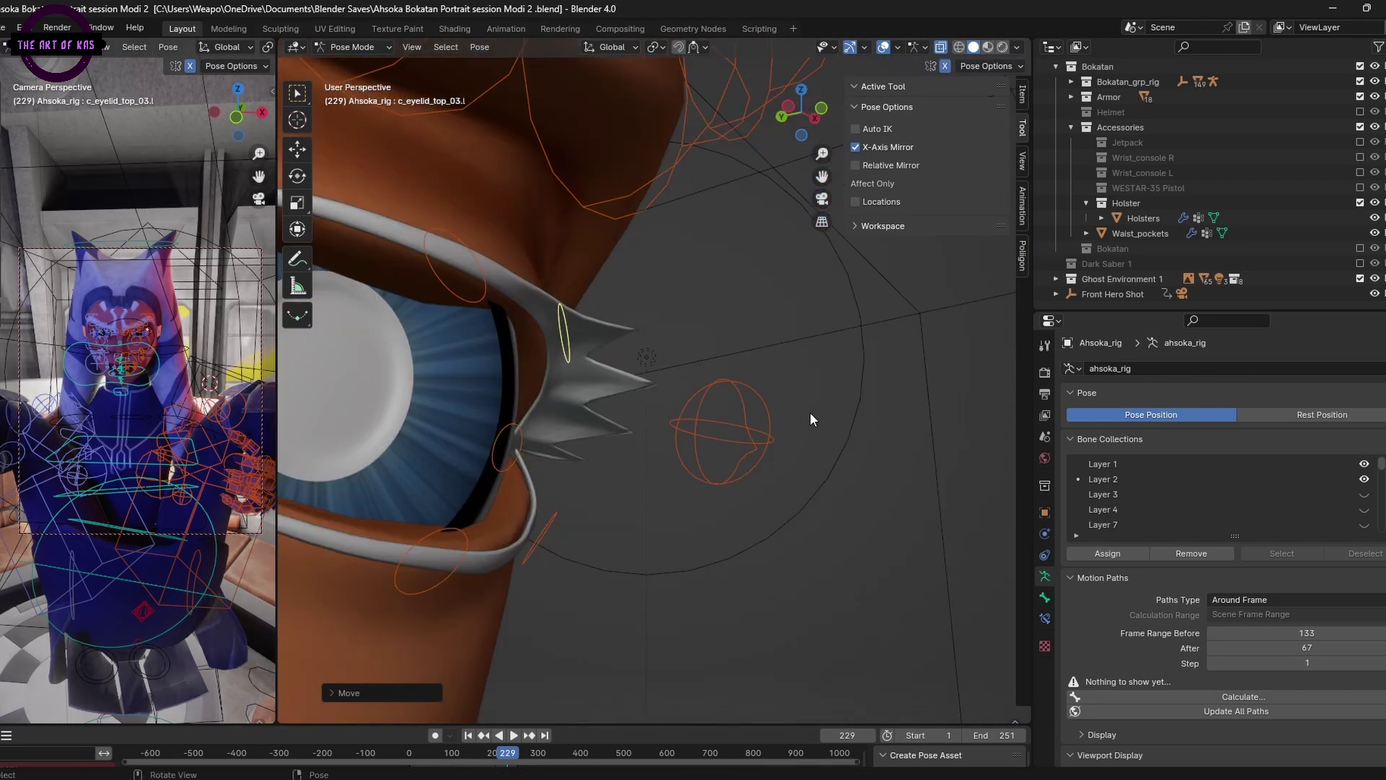
Step: Adjust the left eye corner control c_eyelid_corner_01.l and check the face in a temporarily enlarged camera view
{"action": "middle_click_drag", "start_coordinate": [809, 416], "coordinate": [725, 392]}
{"action": "left_click", "coordinate": [336, 376]}
{"action": "key", "text": "g"}
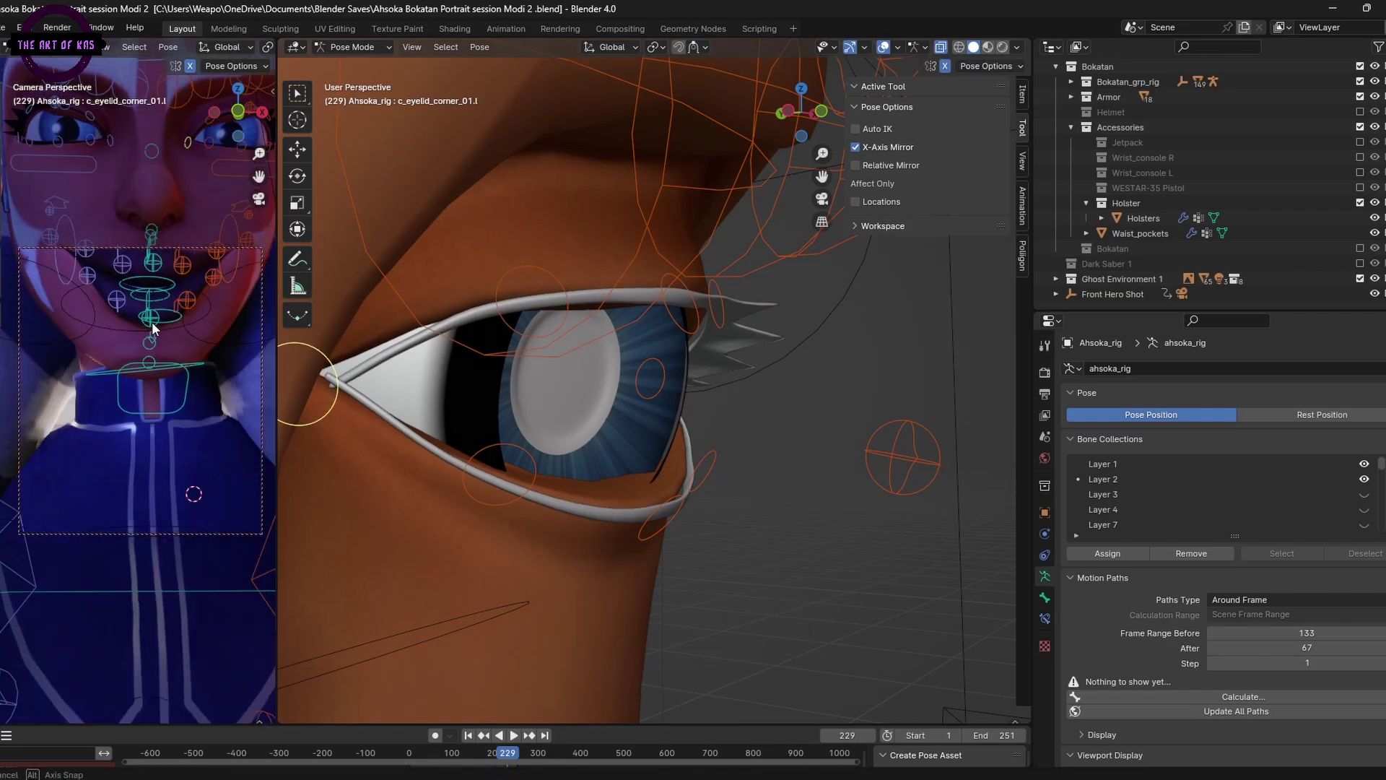
{"action": "left_click_drag", "start_coordinate": [277, 209], "coordinate": [611, 249]}
{"action": "middle_click_drag", "start_coordinate": [397, 350], "coordinate": [343, 344]}
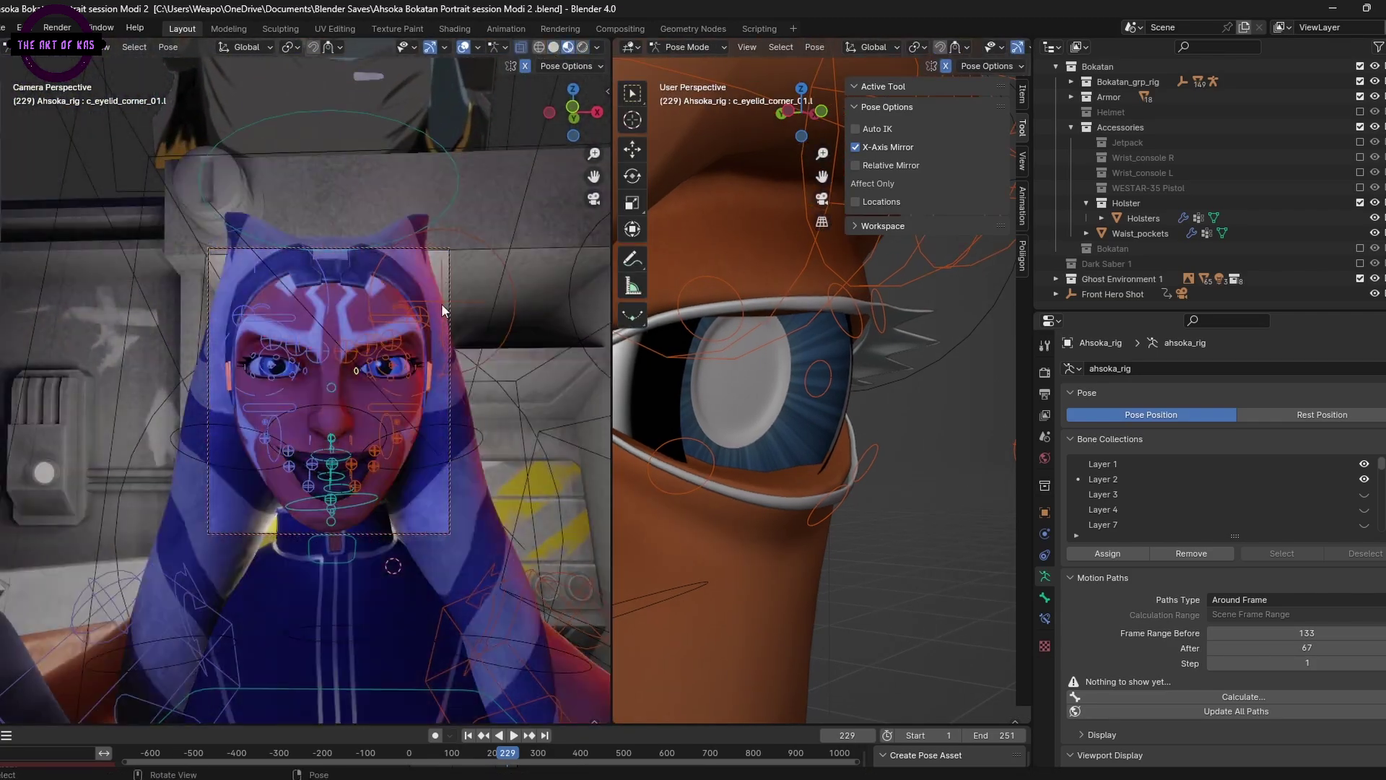
{"action": "left_click_drag", "start_coordinate": [612, 310], "coordinate": [264, 289]}
{"action": "scroll", "coordinate": [722, 390], "scroll_direction": "down", "scroll_amount": 5}
Step: Rotate the neck control c_neck.x to adjust the tilt of the head
{"action": "left_click", "coordinate": [532, 427]}
{"action": "key", "text": "g"}
{"action": "scroll", "coordinate": [151, 443], "scroll_direction": "up", "scroll_amount": 4}
{"action": "scroll", "coordinate": [151, 443], "scroll_direction": "down", "scroll_amount": 4}
{"action": "middle_click_drag", "start_coordinate": [708, 458], "coordinate": [648, 468]}
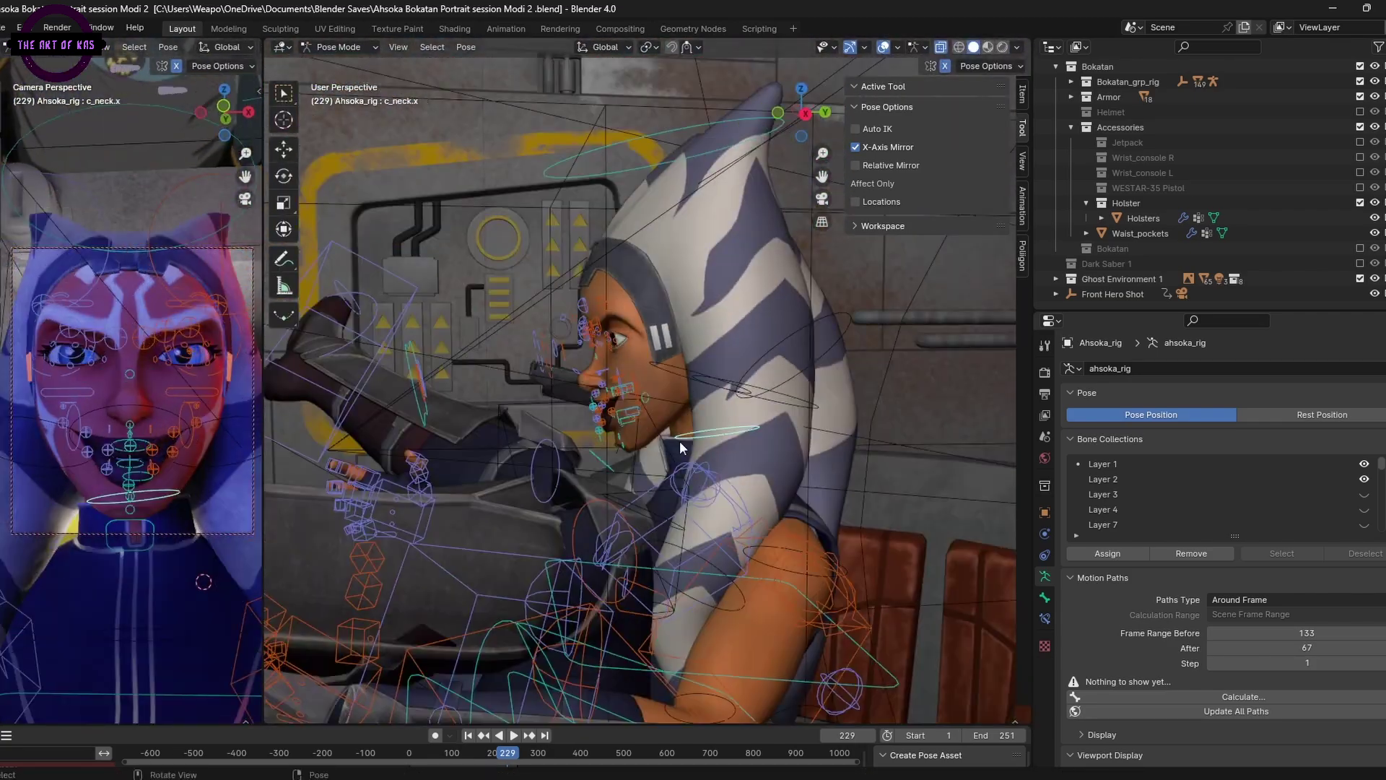
{"action": "middle_click_drag", "start_coordinate": [680, 448], "coordinate": [747, 406]}
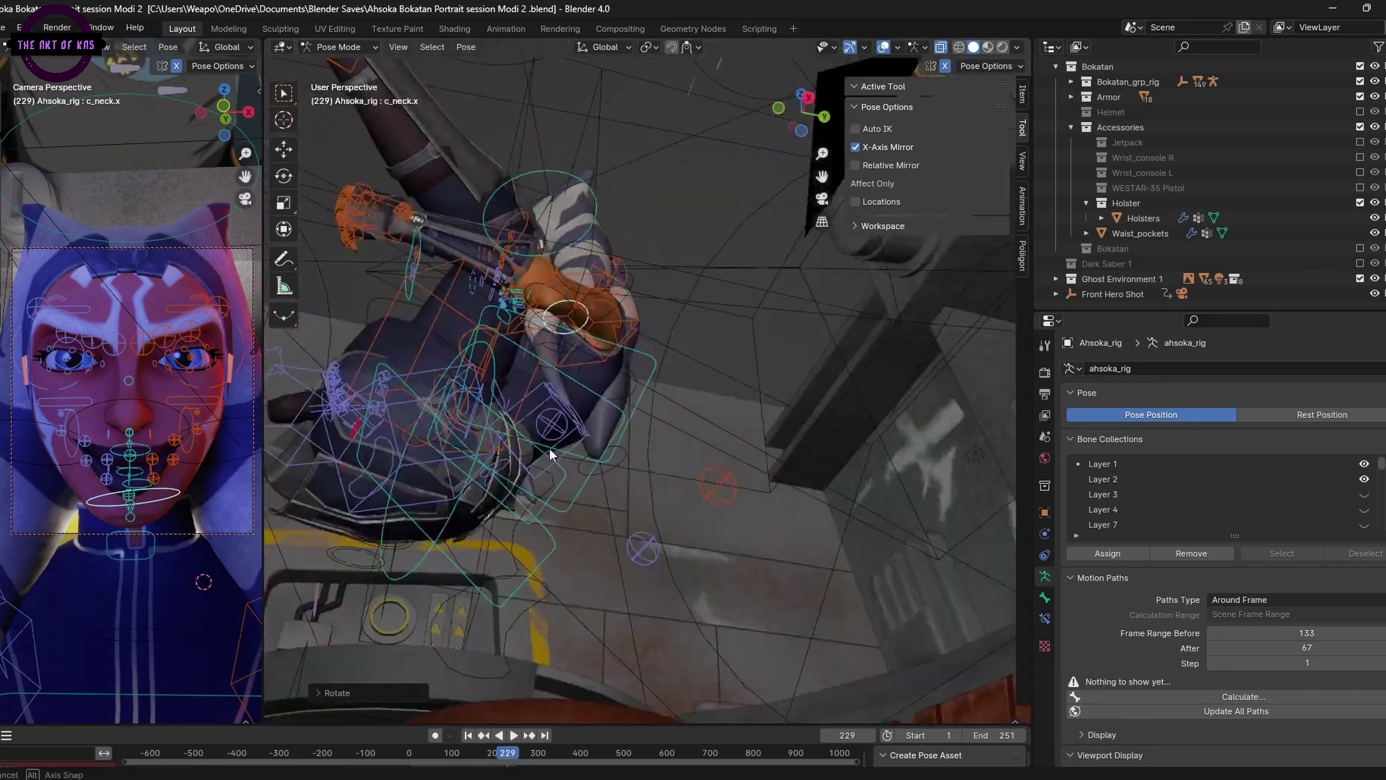
Step: Move the left thigh control c_thigh_b.l and check the leg from the side
{"action": "middle_click_drag", "start_coordinate": [550, 455], "coordinate": [631, 547]}
{"action": "scroll", "coordinate": [631, 547], "scroll_direction": "up", "scroll_amount": 4}
{"action": "left_click", "coordinate": [631, 549]}
{"action": "key", "text": "g"}
{"action": "left_click", "coordinate": [578, 597]}
{"action": "scroll", "coordinate": [578, 597], "scroll_direction": "down", "scroll_amount": 5}
{"action": "middle_click_drag", "start_coordinate": [578, 597], "coordinate": [631, 593]}
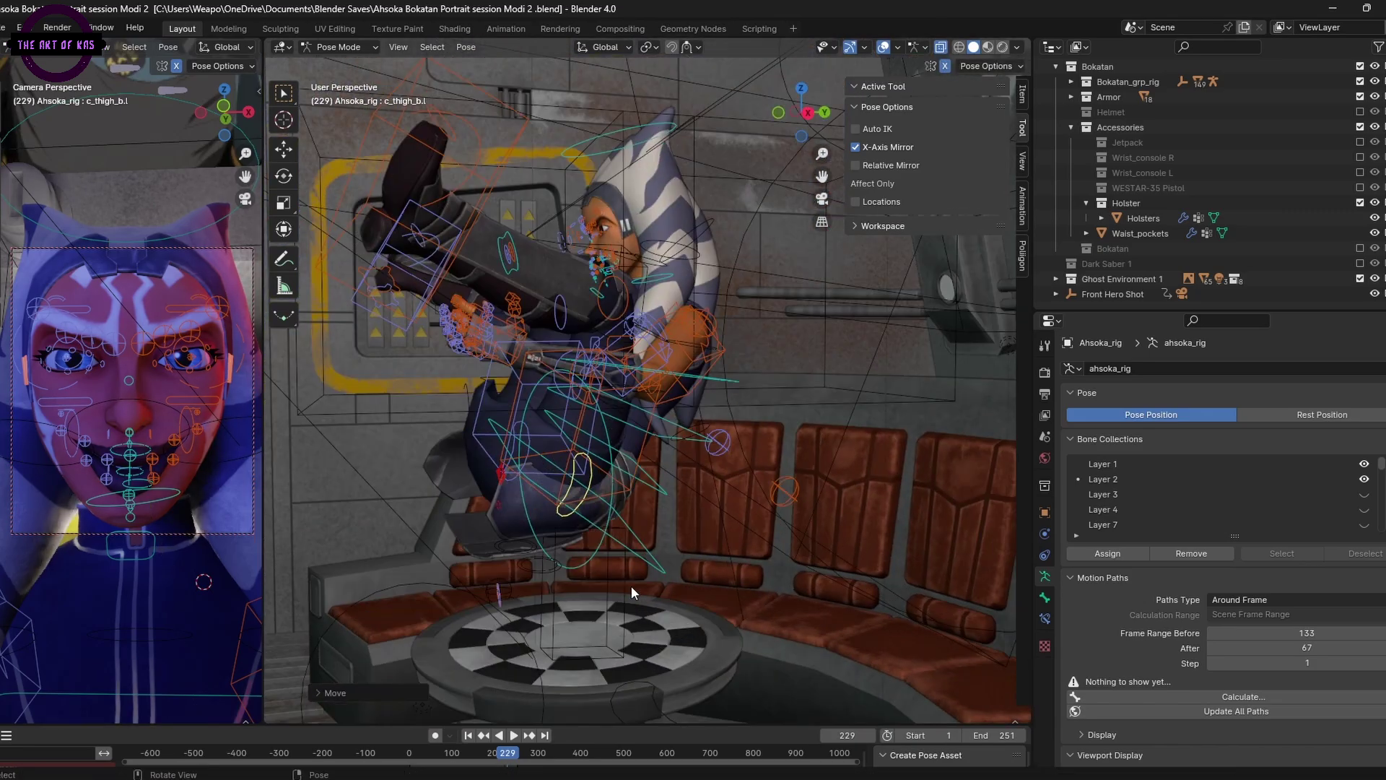
Step: Move the left hand control c_hand_ik.l and the arm pole c_arms_pole.l to reposition the left arm
{"action": "scroll", "coordinate": [1092, 148], "scroll_direction": "up", "scroll_amount": 1}
{"action": "middle_click_drag", "start_coordinate": [531, 530], "coordinate": [551, 531]}
{"action": "left_click", "coordinate": [506, 512]}
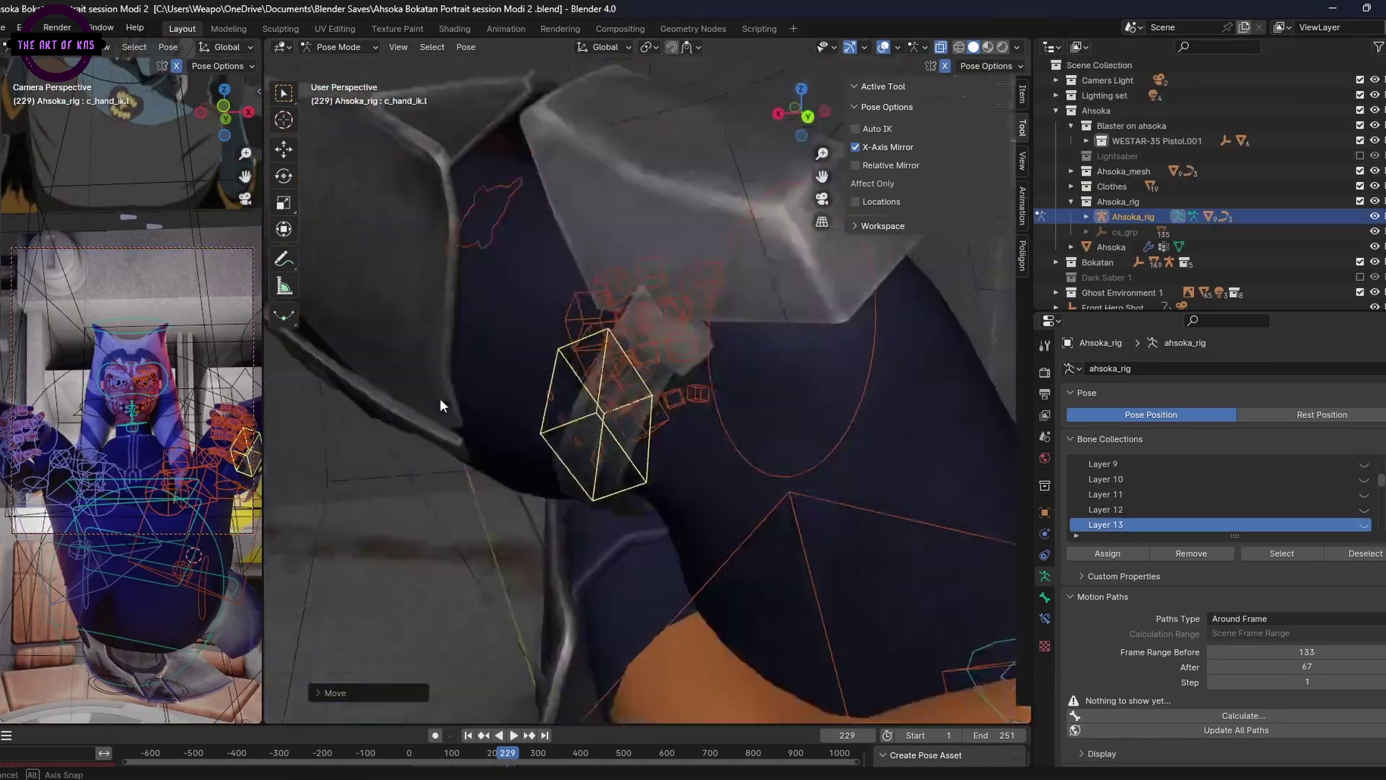
{"action": "scroll", "coordinate": [634, 431], "scroll_direction": "down", "scroll_amount": 5}
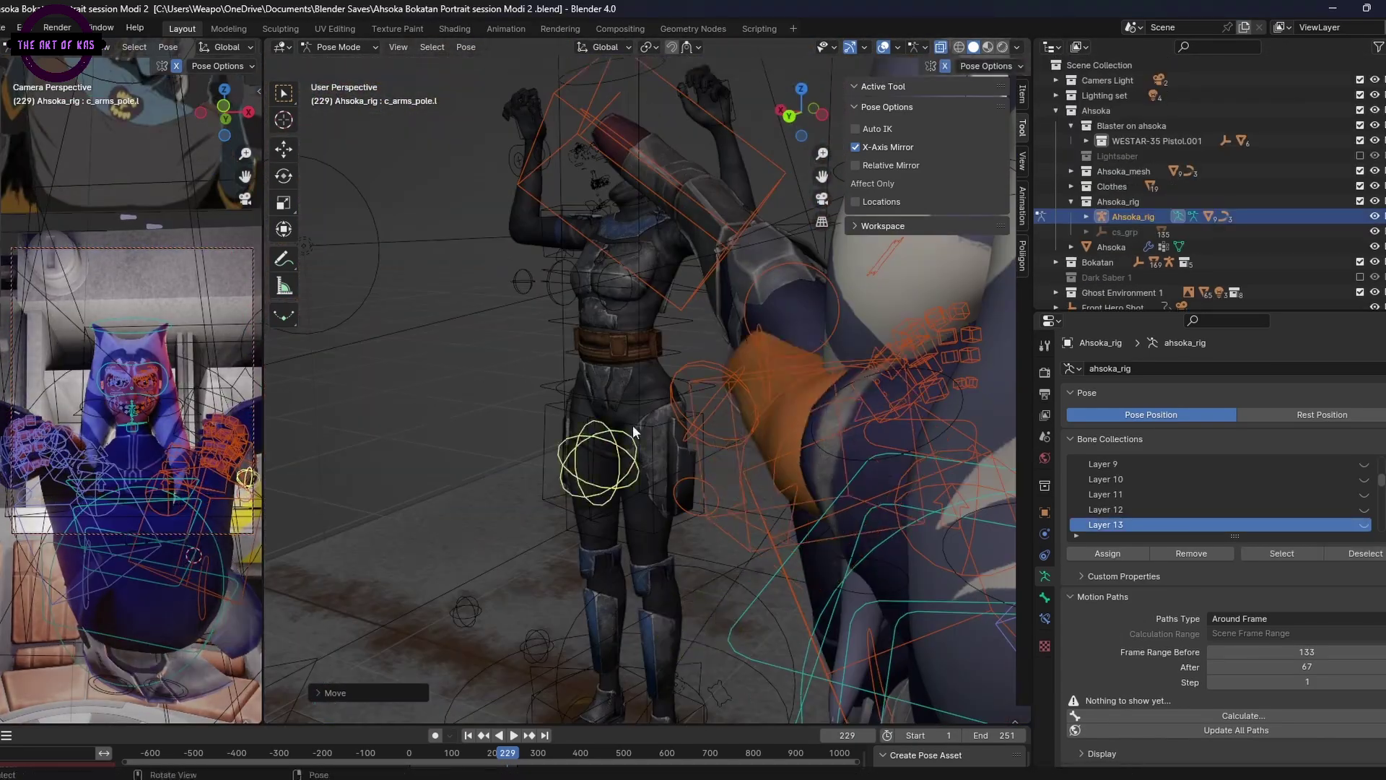
{"action": "key", "text": "g"}
{"action": "middle_click_drag", "start_coordinate": [633, 432], "coordinate": [563, 570]}
{"action": "left_click", "coordinate": [606, 584]}
Step: Move the left arm controls, including c_stretch_arm_pin.l, to adjust the bend of the elbow
{"action": "left_click", "coordinate": [545, 560]}
{"action": "key", "text": "g"}
{"action": "middle_click_drag", "start_coordinate": [549, 506], "coordinate": [743, 445]}
{"action": "left_click", "coordinate": [621, 537]}
{"action": "key", "text": "g"}
{"action": "left_click", "coordinate": [744, 446]}
{"action": "key", "text": "g"}
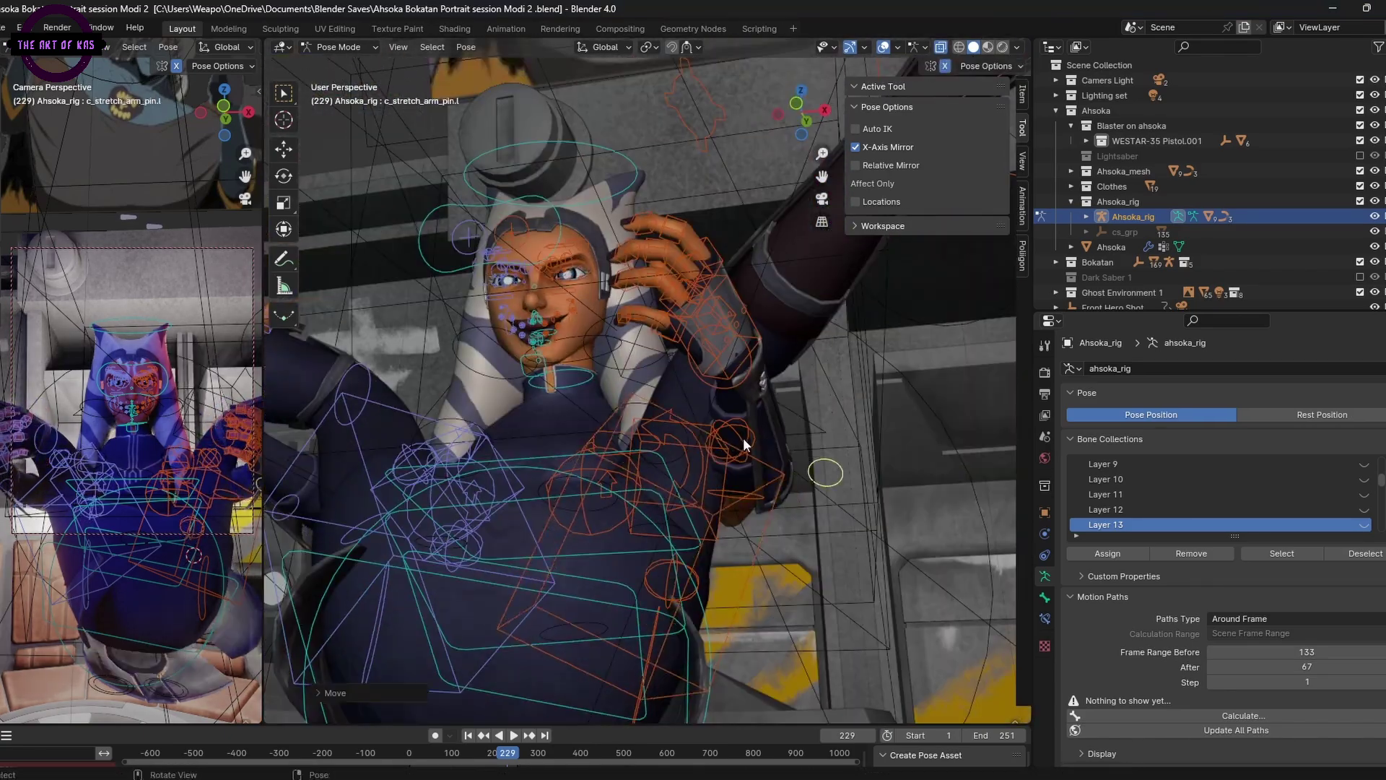
Step: Move the raised left hand's control and rotate it freely to orient the hand beside the head
{"action": "left_click", "coordinate": [715, 318]}
{"action": "middle_click_drag", "start_coordinate": [715, 317], "coordinate": [791, 323]}
{"action": "key", "text": "g"}
{"action": "left_click", "coordinate": [736, 433]}
{"action": "key", "text": "r"}
{"action": "key", "text": "r"}
{"action": "left_click", "coordinate": [676, 453]}
{"action": "key", "text": "r"}
{"action": "key", "text": "r"}
{"action": "left_click", "coordinate": [718, 387]}
Step: Find the Blaster on ahsoka collection and select all parts of WESTAR-35 Pistol.001
{"action": "scroll", "coordinate": [717, 387], "scroll_direction": "down", "scroll_amount": 6}
{"action": "scroll", "coordinate": [1192, 224], "scroll_direction": "down", "scroll_amount": 1}
{"action": "left_click", "coordinate": [1055, 249]}
{"action": "scroll", "coordinate": [1234, 272], "scroll_direction": "down", "scroll_amount": 6}
{"action": "left_click", "coordinate": [1360, 251]}
{"action": "left_click", "coordinate": [1056, 67]}
{"action": "left_click", "coordinate": [1117, 188]}
{"action": "scroll", "coordinate": [791, 323], "scroll_direction": "up", "scroll_amount": 3}
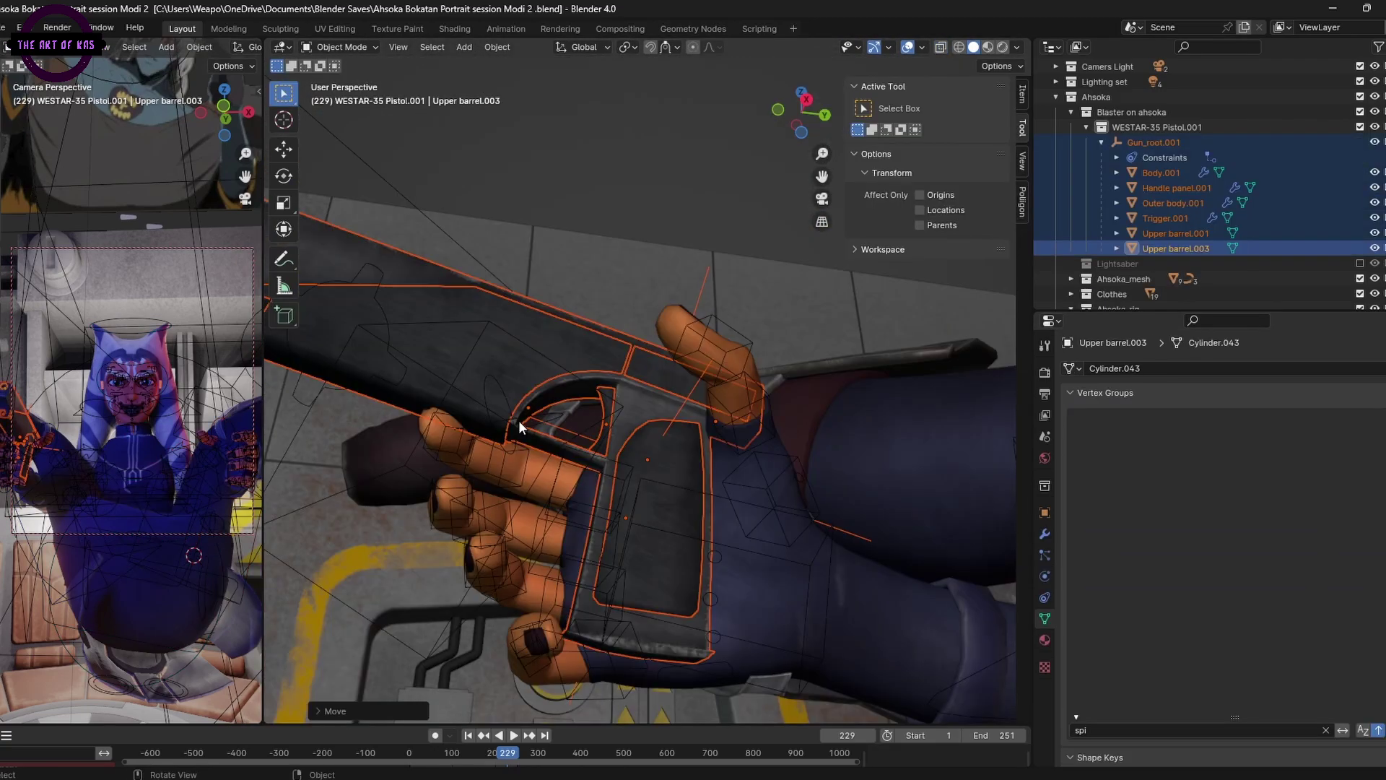
Step: Rotate and move the right hand control c_hand_ik.r to fit the palm against the blaster's grip
{"action": "middle_click_drag", "start_coordinate": [519, 420], "coordinate": [573, 550]}
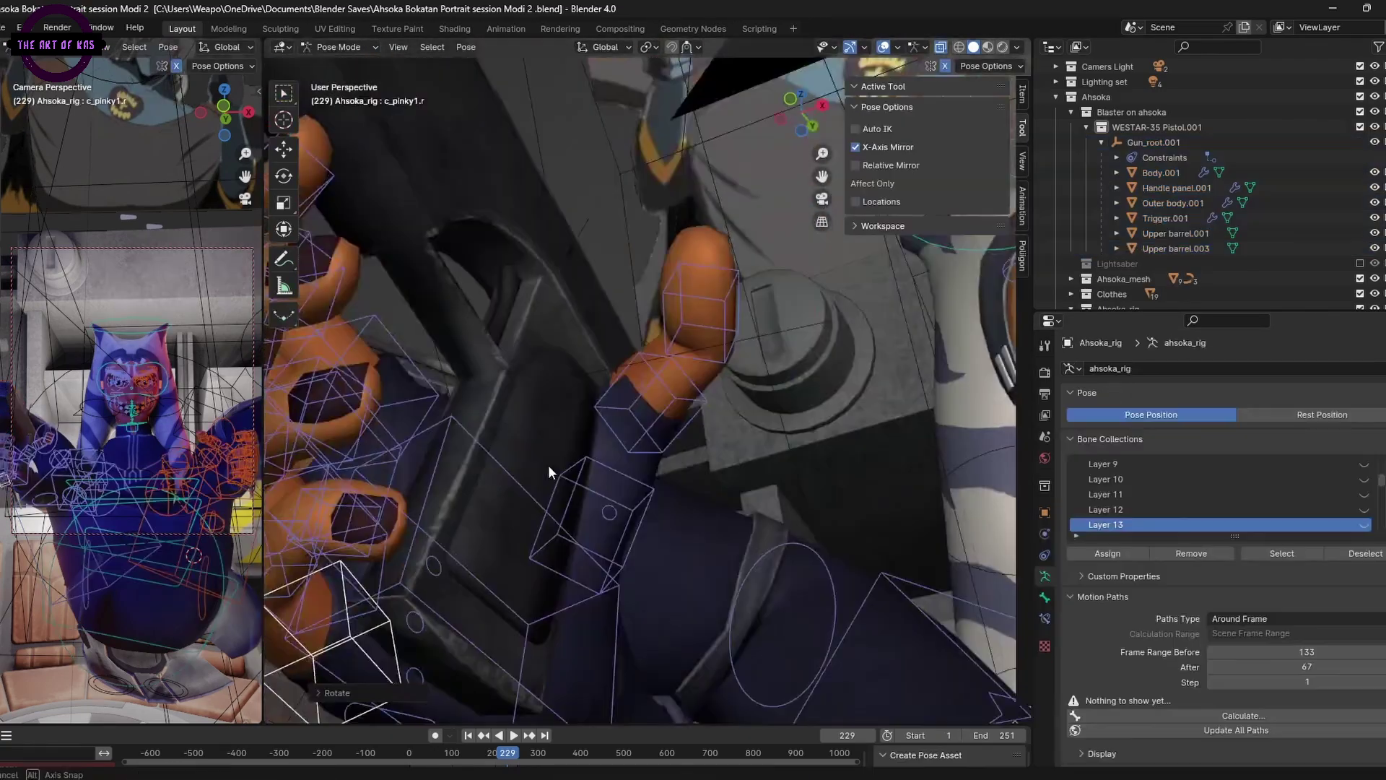
{"action": "key", "text": "r"}
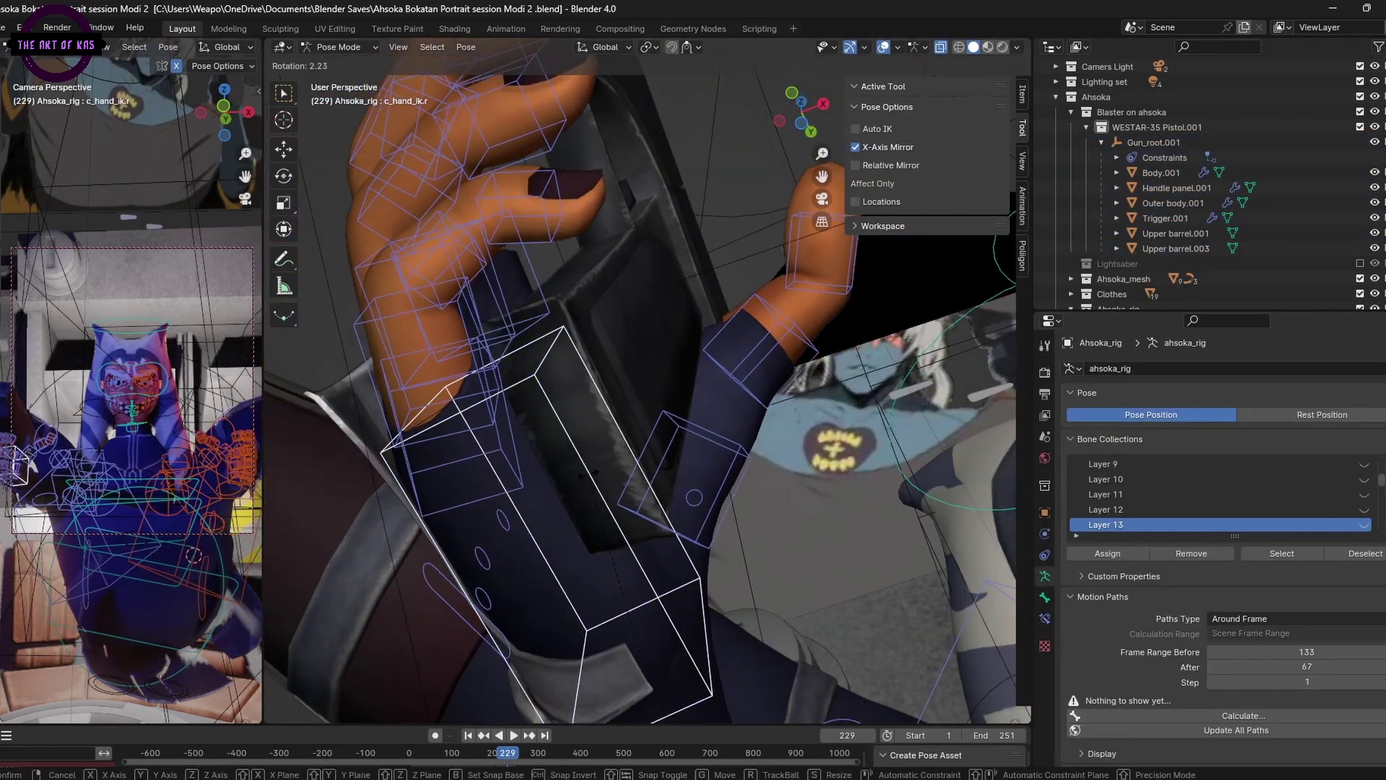
{"action": "left_click", "coordinate": [589, 475]}
{"action": "middle_click_drag", "start_coordinate": [589, 474], "coordinate": [869, 560]}
{"action": "key", "text": "g"}
{"action": "left_click", "coordinate": [683, 477]}
{"action": "middle_click_drag", "start_coordinate": [683, 476], "coordinate": [611, 481]}
{"action": "key", "text": "r"}
{"action": "key", "text": "r"}
{"action": "left_click", "coordinate": [570, 482]}
Step: Rotate the right pinky controls c_pinky2.r and c_pinky3.r to curl the finger around the blaster's grip
{"action": "middle_click_drag", "start_coordinate": [697, 187], "coordinate": [691, 579]}
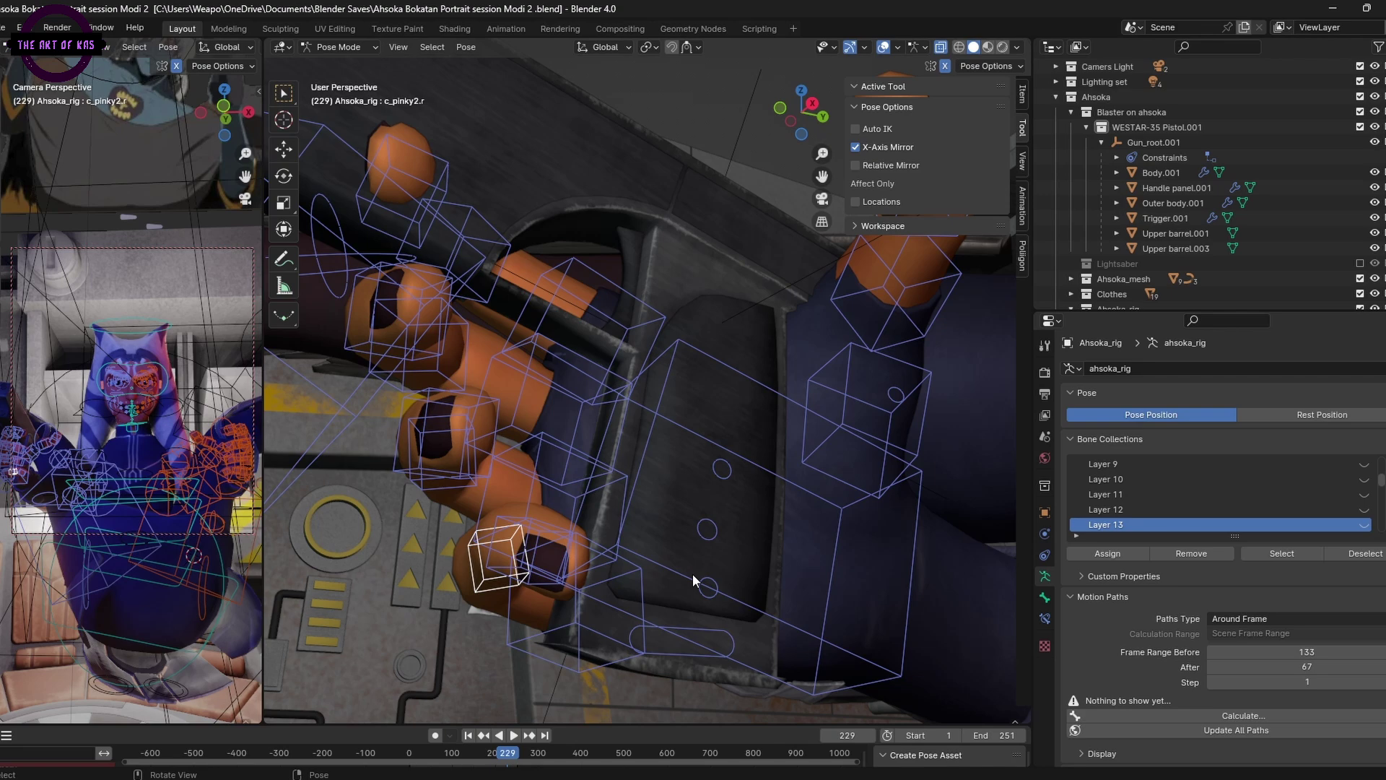
{"action": "left_click", "coordinate": [630, 448]}
{"action": "middle_click_drag", "start_coordinate": [692, 575], "coordinate": [685, 517]}
{"action": "key", "text": "r"}
{"action": "left_click", "coordinate": [526, 544]}
{"action": "key", "text": "r"}
{"action": "key", "text": "x"}
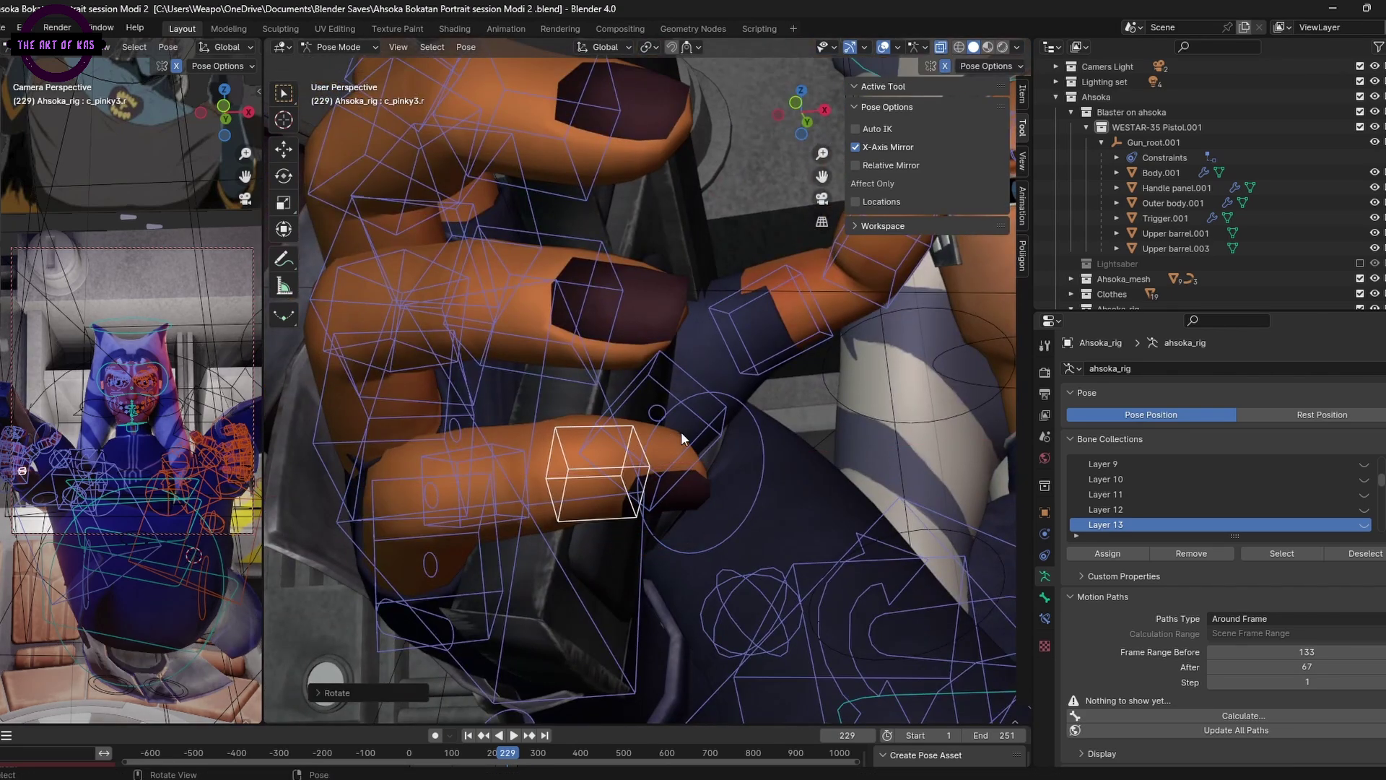
Step: Refine the rotation of the right hand's lower finger joints to tighten them against the grip
{"action": "left_click", "coordinate": [622, 444]}
{"action": "key", "text": "r"}
{"action": "middle_click_drag", "start_coordinate": [622, 444], "coordinate": [473, 317]}
{"action": "key", "text": "x"}
{"action": "key", "text": "z"}
{"action": "left_click", "coordinate": [553, 469]}
{"action": "key", "text": "r"}
{"action": "left_click", "coordinate": [725, 394]}
Step: Rotate the right ring and middle finger controls to wrap both fingers around the blaster's grip
{"action": "left_click", "coordinate": [637, 378]}
{"action": "key", "text": "r"}
{"action": "left_click", "coordinate": [627, 264]}
{"action": "left_click", "coordinate": [659, 325]}
{"action": "left_click", "coordinate": [523, 346]}
{"action": "left_click", "coordinate": [473, 318]}
{"action": "key", "text": "r"}
{"action": "key", "text": "z"}
{"action": "left_click", "coordinate": [476, 248]}
Step: Rotate the right index finger controls, including c_index2.r, to place the finger at the blaster's trigger
{"action": "middle_click_drag", "start_coordinate": [476, 249], "coordinate": [671, 354]}
{"action": "left_click", "coordinate": [529, 309]}
{"action": "left_click", "coordinate": [664, 282]}
{"action": "left_click", "coordinate": [672, 354]}
{"action": "left_click", "coordinate": [583, 332]}
{"action": "middle_click_drag", "start_coordinate": [583, 332], "coordinate": [768, 199]}
{"action": "left_click", "coordinate": [537, 312]}
{"action": "left_click", "coordinate": [668, 167]}
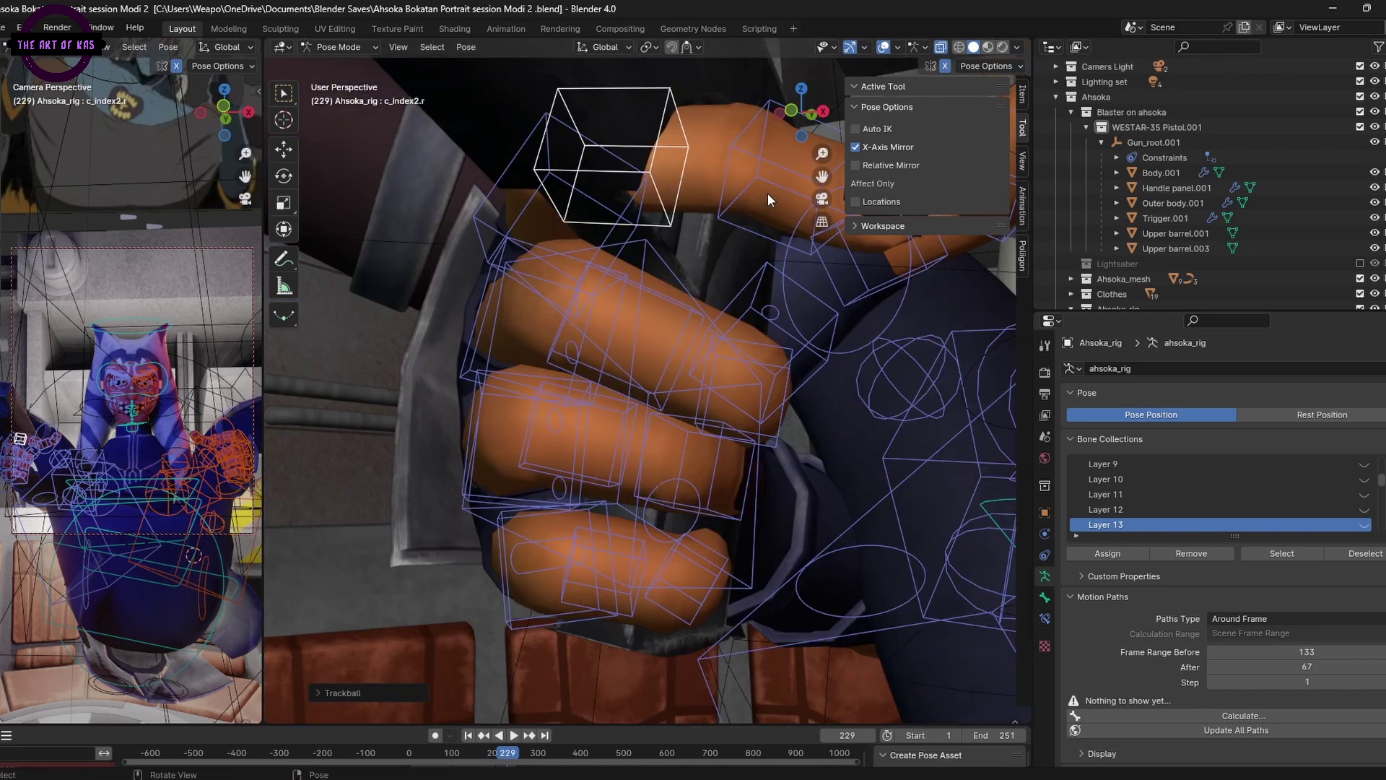
Step: Rotate the right index finger controls, including c_index1.r, to settle the finger against the blaster
{"action": "mouse_move", "coordinate": [768, 200]}
{"action": "middle_mouse_down"}
{"action": "mouse_move", "coordinate": [806, 315]}
{"action": "mouse_move", "coordinate": [746, 195]}
{"action": "middle_mouse_up"}
{"action": "left_click", "coordinate": [745, 195]}
{"action": "key", "text": "r"}
{"action": "left_click", "coordinate": [751, 356]}
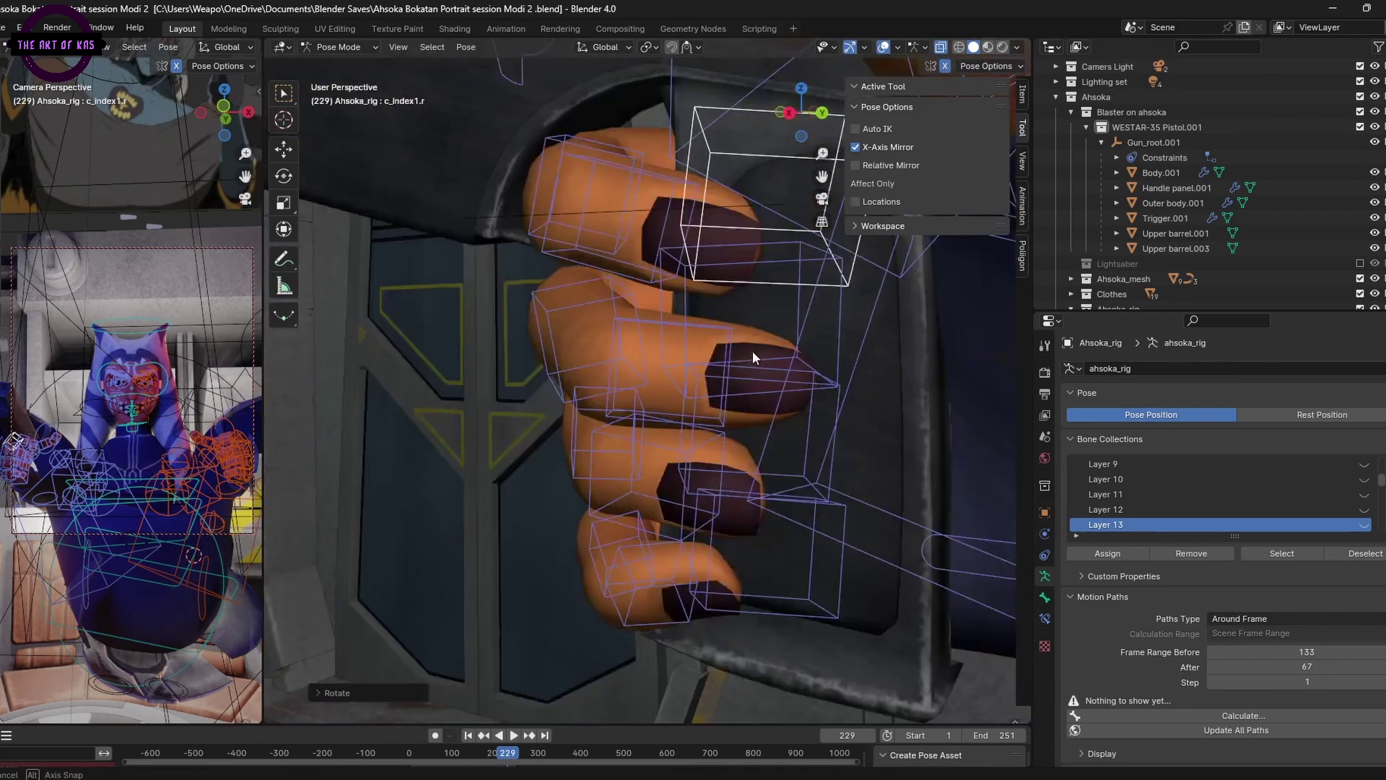
{"action": "middle_click_drag", "start_coordinate": [752, 355], "coordinate": [727, 324]}
{"action": "left_click", "coordinate": [727, 325]}
{"action": "key", "text": "r"}
{"action": "left_click", "coordinate": [867, 361]}
Step: Rotate the right thumb control c_thumb3.r to close the thumb around the blaster's grip
{"action": "left_click", "coordinate": [693, 288]}
{"action": "middle_click_drag", "start_coordinate": [866, 361], "coordinate": [485, 271]}
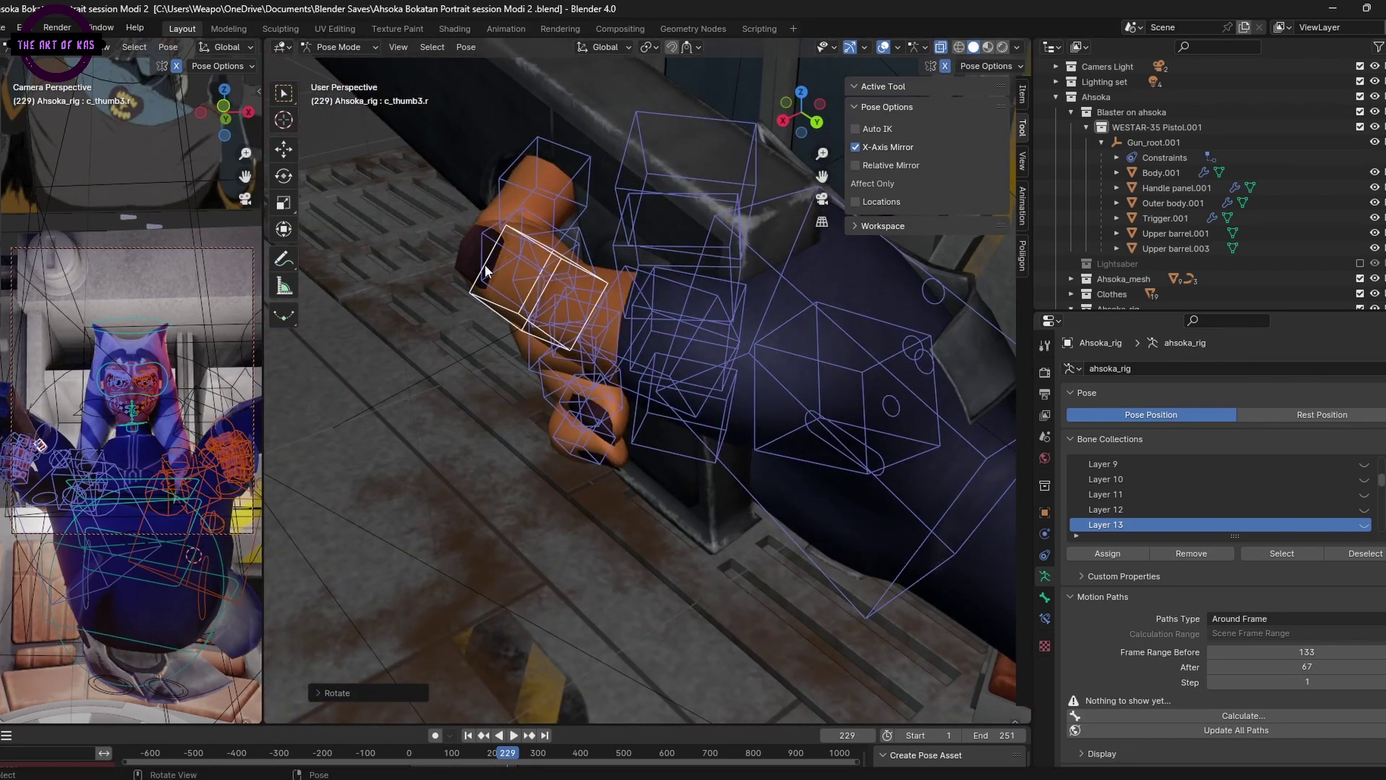
{"action": "middle_click_drag", "start_coordinate": [485, 271], "coordinate": [672, 293]}
{"action": "key", "text": "r"}
{"action": "key", "text": "r"}
{"action": "left_click", "coordinate": [668, 325]}
Step: Copy the blaster into a second pistol collection under Blaster on ahsoka and select all of its parts in Object Mode
{"action": "scroll", "coordinate": [686, 329], "scroll_direction": "down", "scroll_amount": 10}
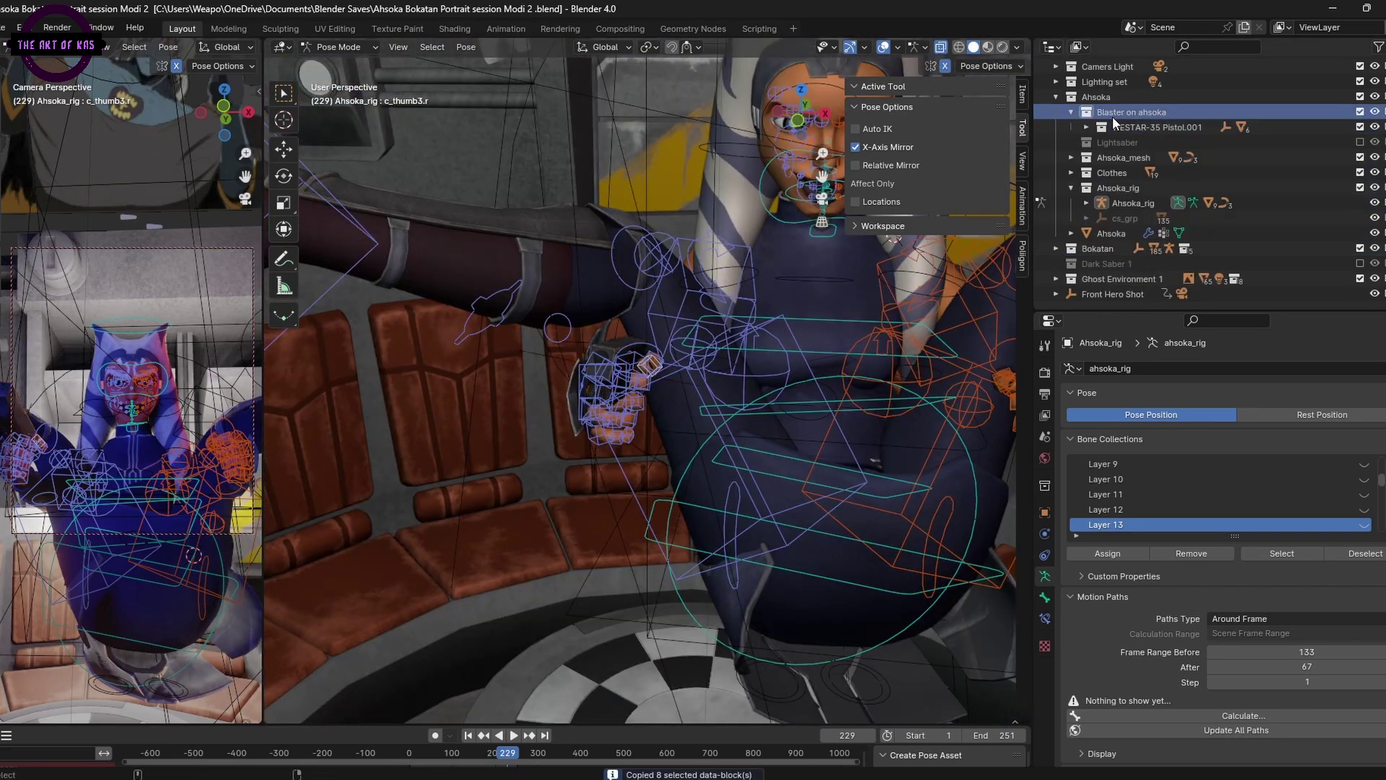
{"action": "left_click", "coordinate": [1156, 143]}
{"action": "left_click", "coordinate": [1169, 263], "text": "shift"}
{"action": "middle_click_drag", "start_coordinate": [751, 477], "coordinate": [466, 316]}
{"action": "key", "text": "ctrl+Tab"}
{"action": "left_click", "coordinate": [1153, 158]}
{"action": "left_click", "coordinate": [1175, 263], "text": "shift"}
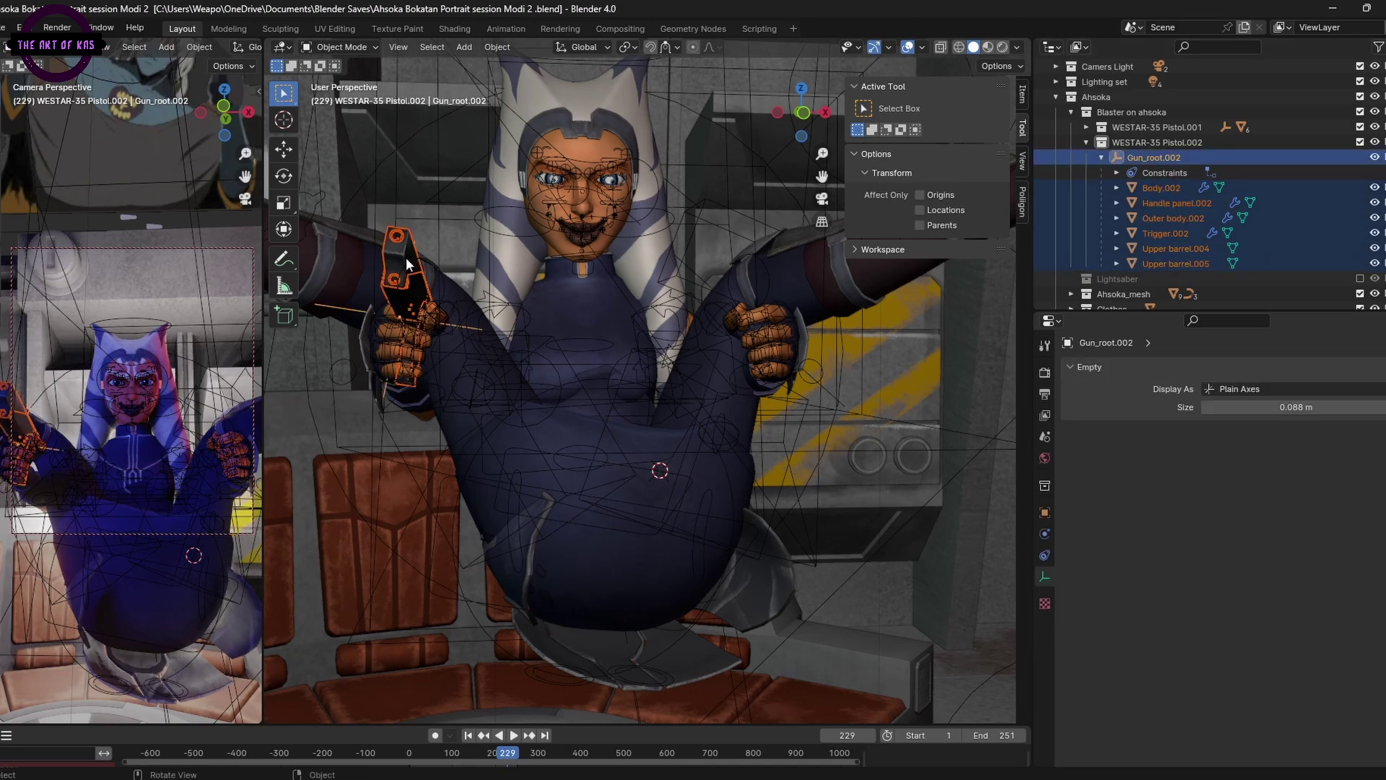
Step: Move the duplicated blaster across to Ahsoka's left hand and adjust its position along X
{"action": "middle_click_drag", "start_coordinate": [406, 257], "coordinate": [396, 289]}
{"action": "key", "text": "g"}
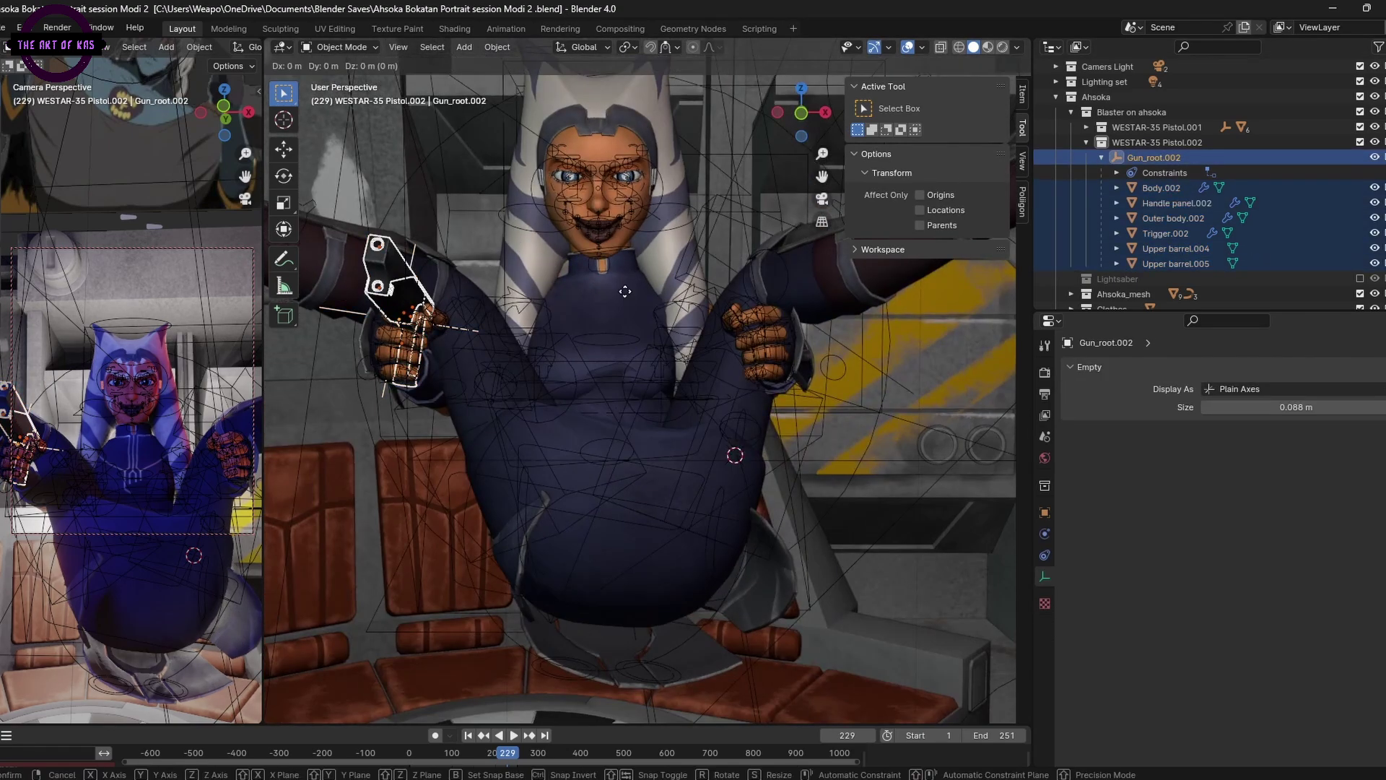
{"action": "left_click", "coordinate": [729, 361]}
{"action": "middle_click_drag", "start_coordinate": [729, 361], "coordinate": [714, 448]}
{"action": "key", "text": "g"}
{"action": "key", "text": "x"}
{"action": "left_click", "coordinate": [722, 433]}
Step: Fit the duplicated blaster's grip inside the left hand's curled fingers and save the file
{"action": "scroll", "coordinate": [721, 426], "scroll_direction": "up", "scroll_amount": 4}
{"action": "middle_click_drag", "start_coordinate": [722, 498], "coordinate": [880, 382]}
{"action": "key", "text": "g"}
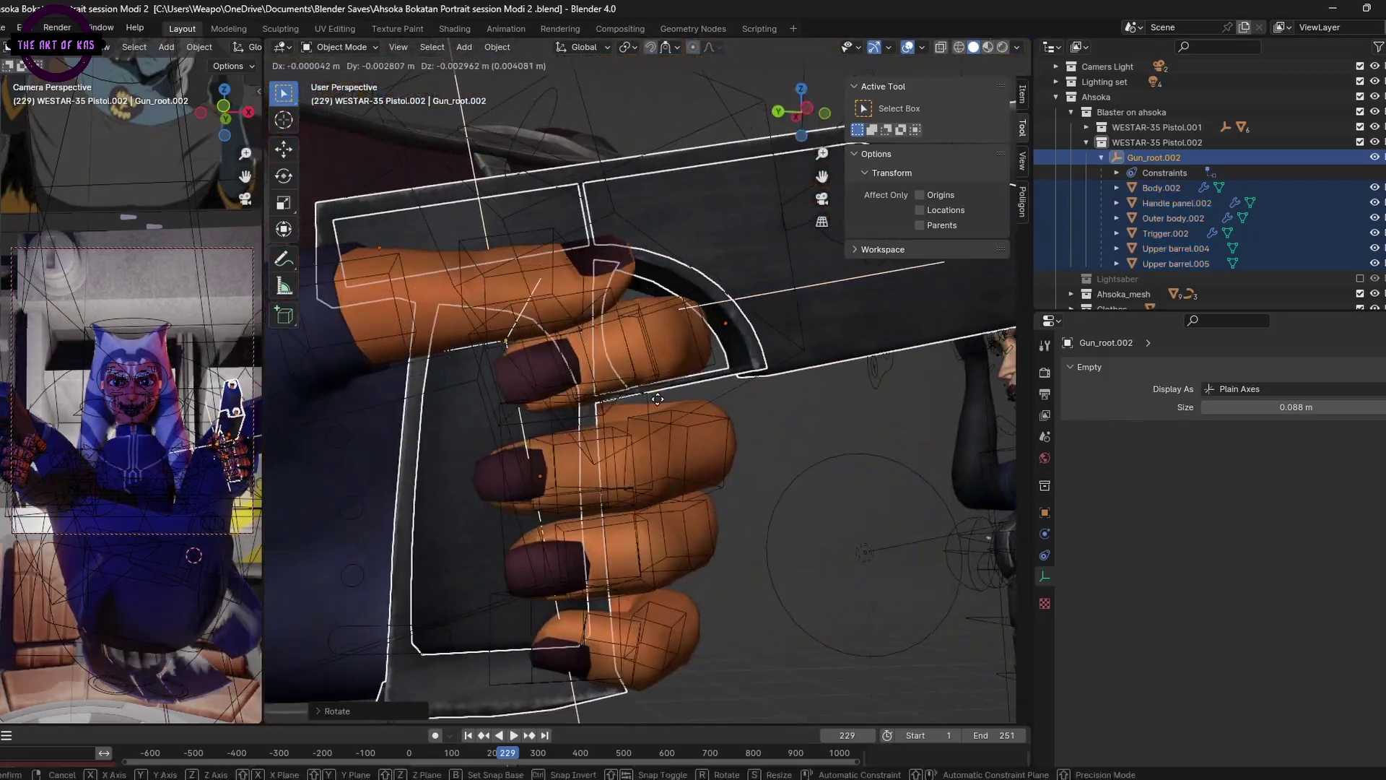
{"action": "left_click", "coordinate": [866, 387]}
{"action": "scroll", "coordinate": [859, 404], "scroll_direction": "down", "scroll_amount": 5}
{"action": "middle_click_drag", "start_coordinate": [859, 433], "coordinate": [601, 406]}
{"action": "key", "text": "ctrl+s"}
Step: Move the Bokatan rig's c_pos control in Pose Mode to bring the standing character closer to Ahsoka
{"action": "left_click", "coordinate": [474, 629]}
{"action": "key", "text": "ctrl+Tab"}
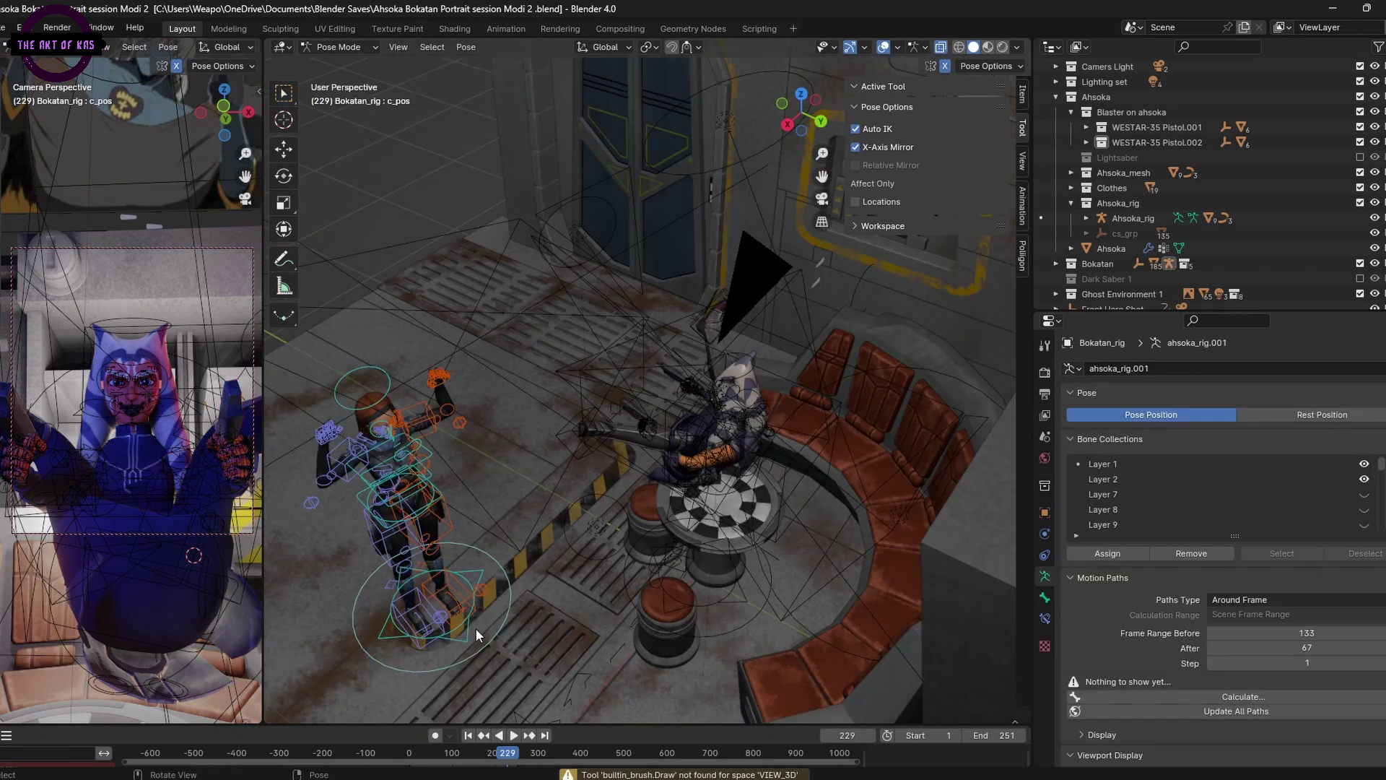
{"action": "key", "text": "g"}
{"action": "left_click", "coordinate": [425, 584]}
{"action": "scroll", "coordinate": [577, 469], "scroll_direction": "up", "scroll_amount": 4}
{"action": "middle_click_drag", "start_coordinate": [606, 520], "coordinate": [729, 432]}
{"action": "scroll", "coordinate": [729, 431], "scroll_direction": "up", "scroll_amount": 3}
Step: Select both blaster collections, WESTAR-35 Pistol.001 and WESTAR-35 Pistol.002, together with their objects
{"action": "left_click", "coordinate": [1086, 142]}
{"action": "left_click", "coordinate": [1191, 264]}
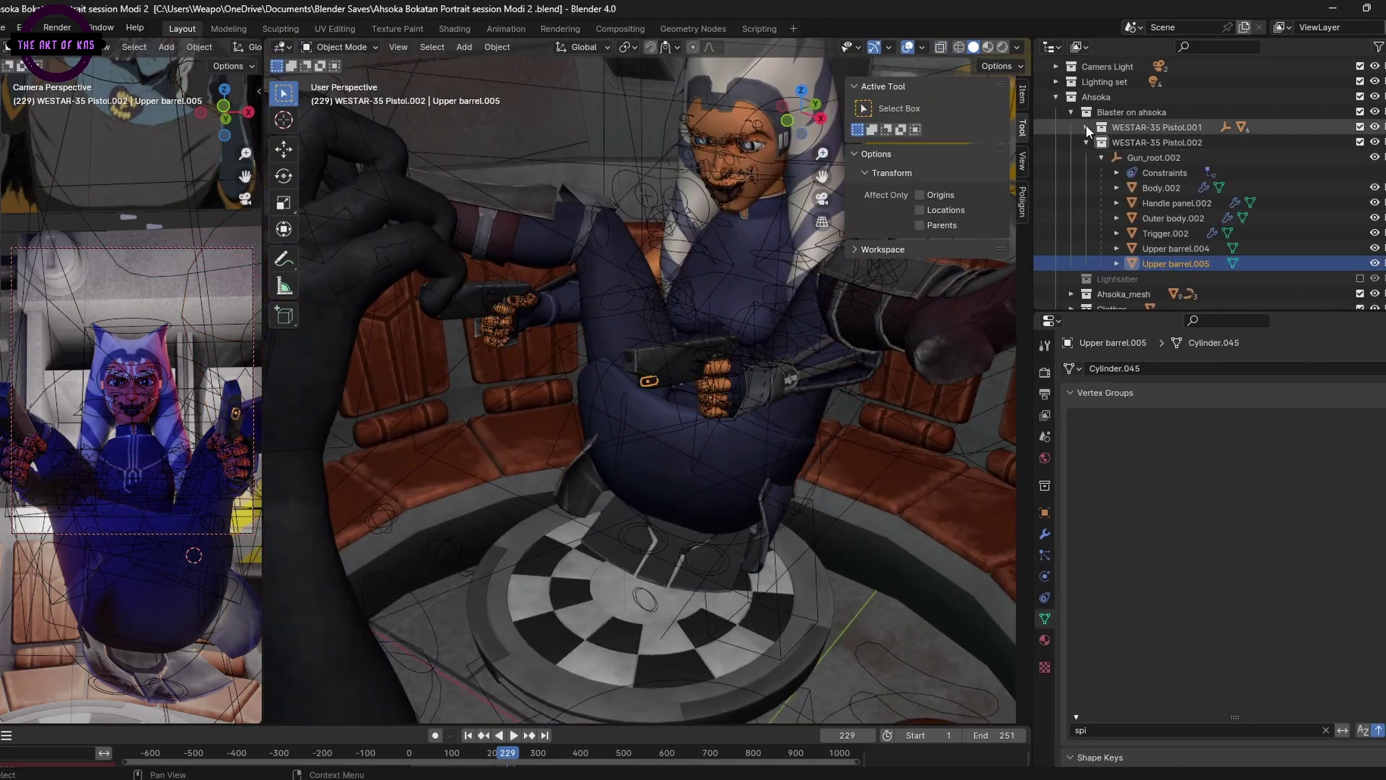
{"action": "left_click", "coordinate": [1115, 142], "text": "shift"}
{"action": "left_click", "coordinate": [1086, 127]}
{"action": "left_click", "coordinate": [1198, 248], "text": "ctrl"}
{"action": "left_click", "coordinate": [1102, 128], "text": "ctrl+shift"}
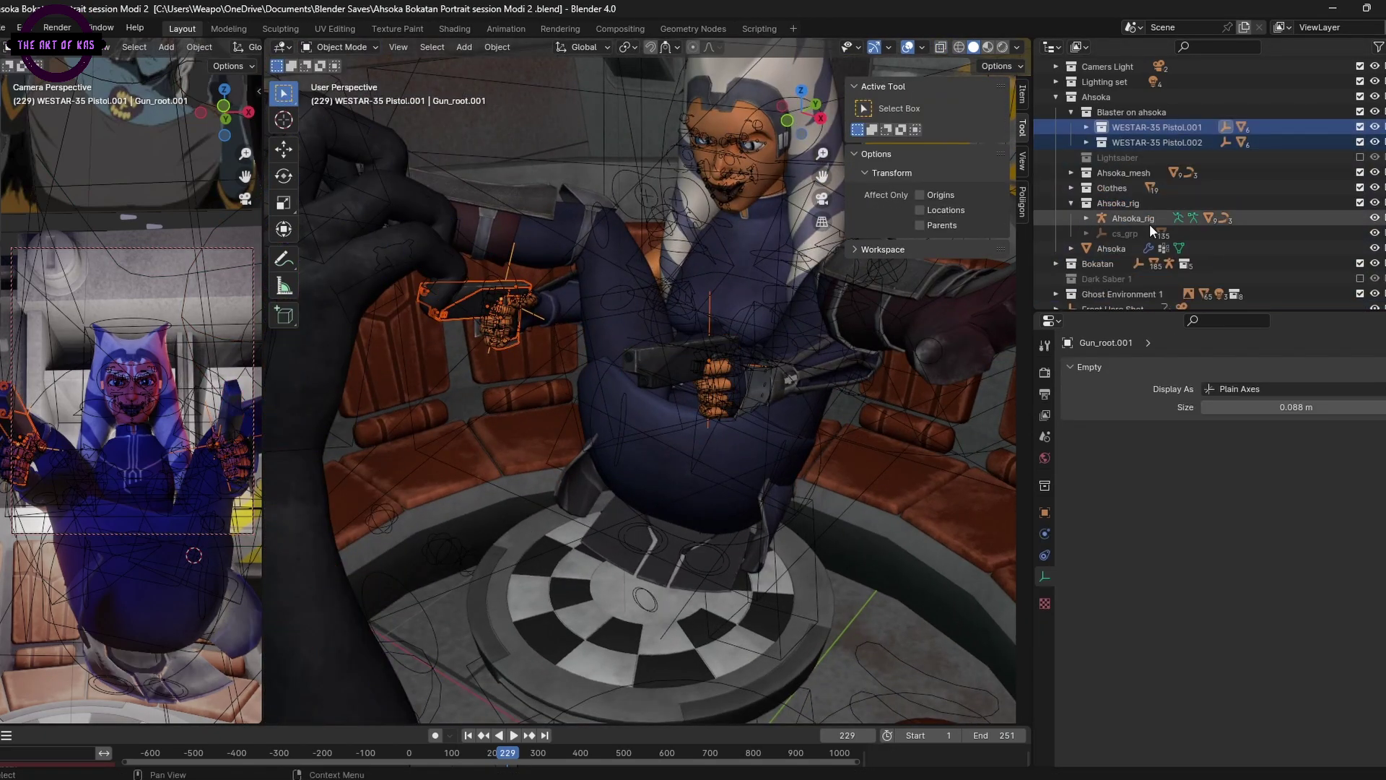
{"action": "middle_click_drag", "start_coordinate": [963, 478], "coordinate": [870, 455]}
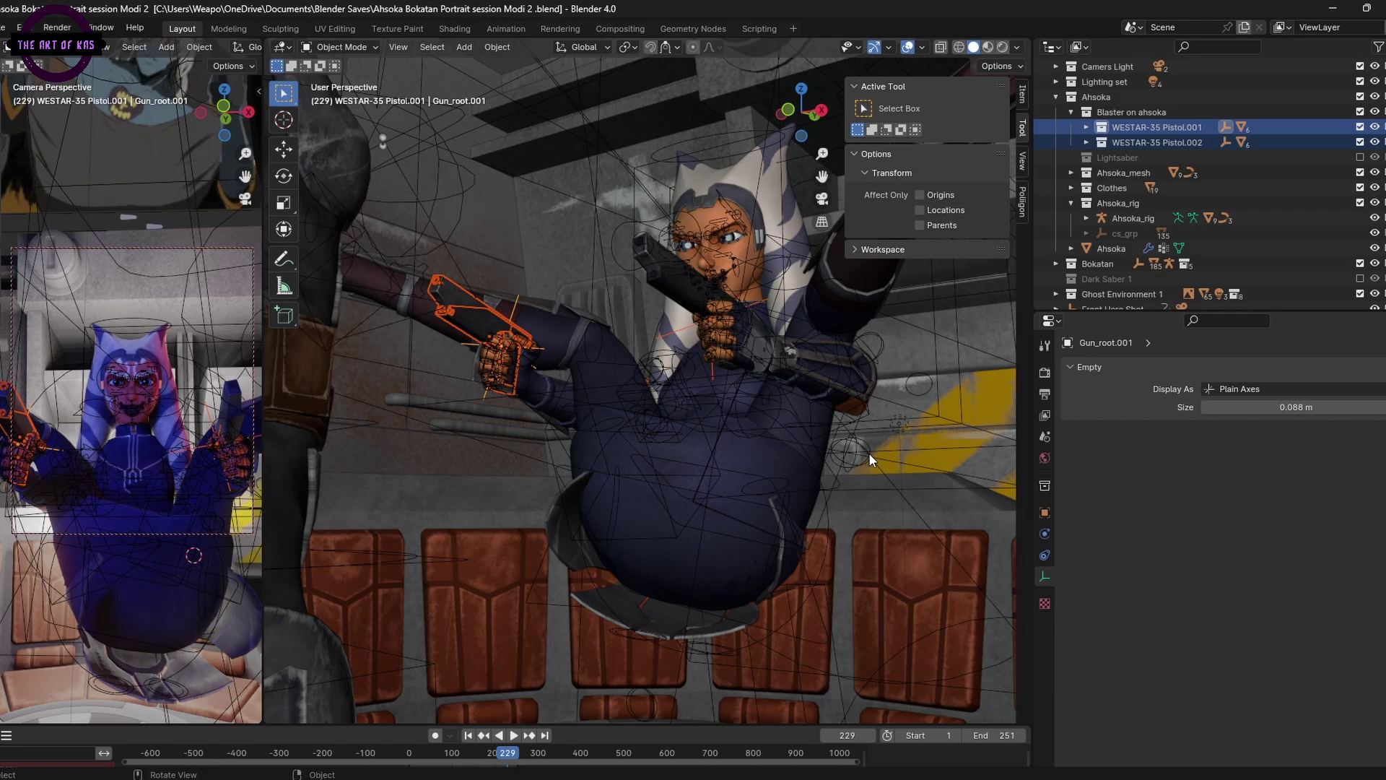
{"action": "middle_click_drag", "start_coordinate": [868, 453], "coordinate": [1128, 202]}
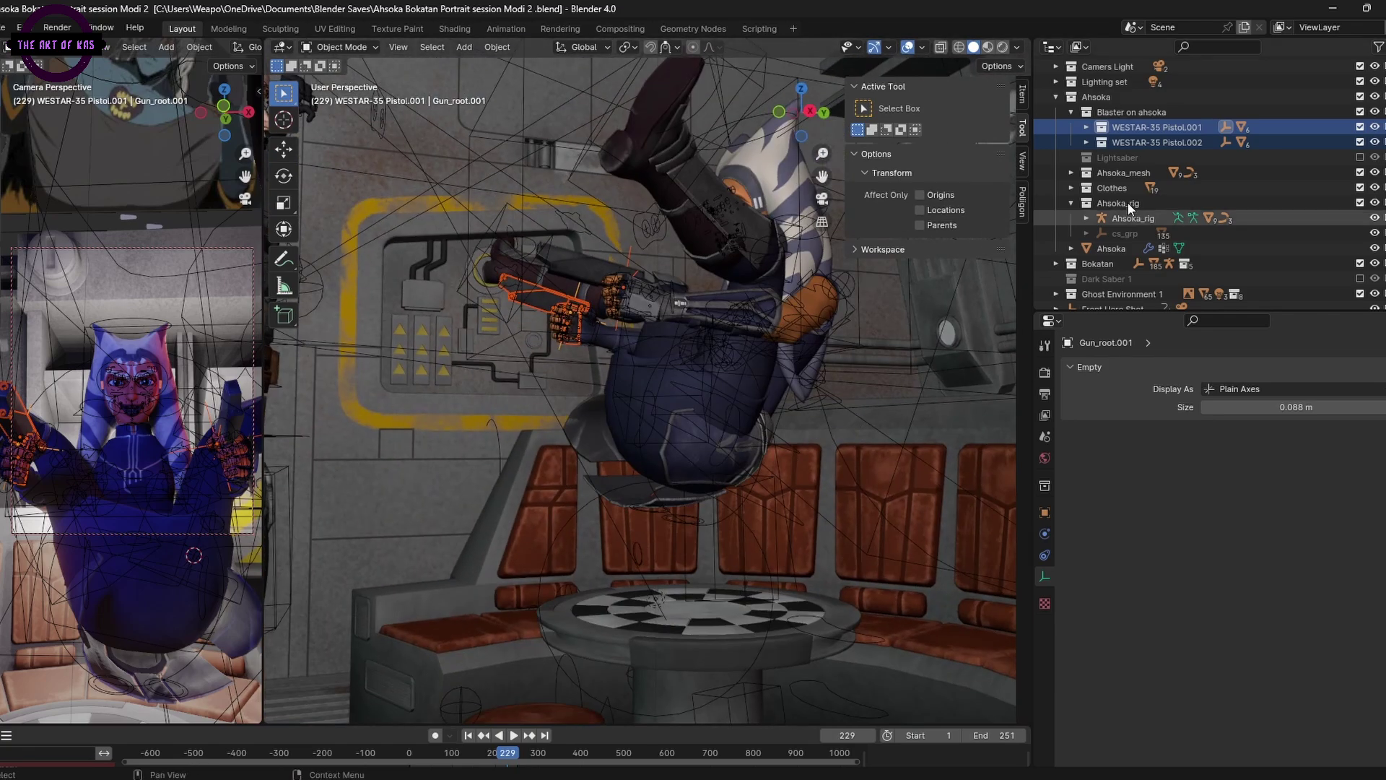
Step: Select the Ahsoka rig and body together with the Clothes and Ahsoka_mesh collections
{"action": "left_click", "coordinate": [1131, 219], "text": "ctrl"}
{"action": "scroll", "coordinate": [898, 430], "scroll_direction": "down", "scroll_amount": 2}
{"action": "middle_click_drag", "start_coordinate": [898, 430], "coordinate": [852, 368], "text": "shift"}
{"action": "left_click", "coordinate": [1112, 249], "text": "shift"}
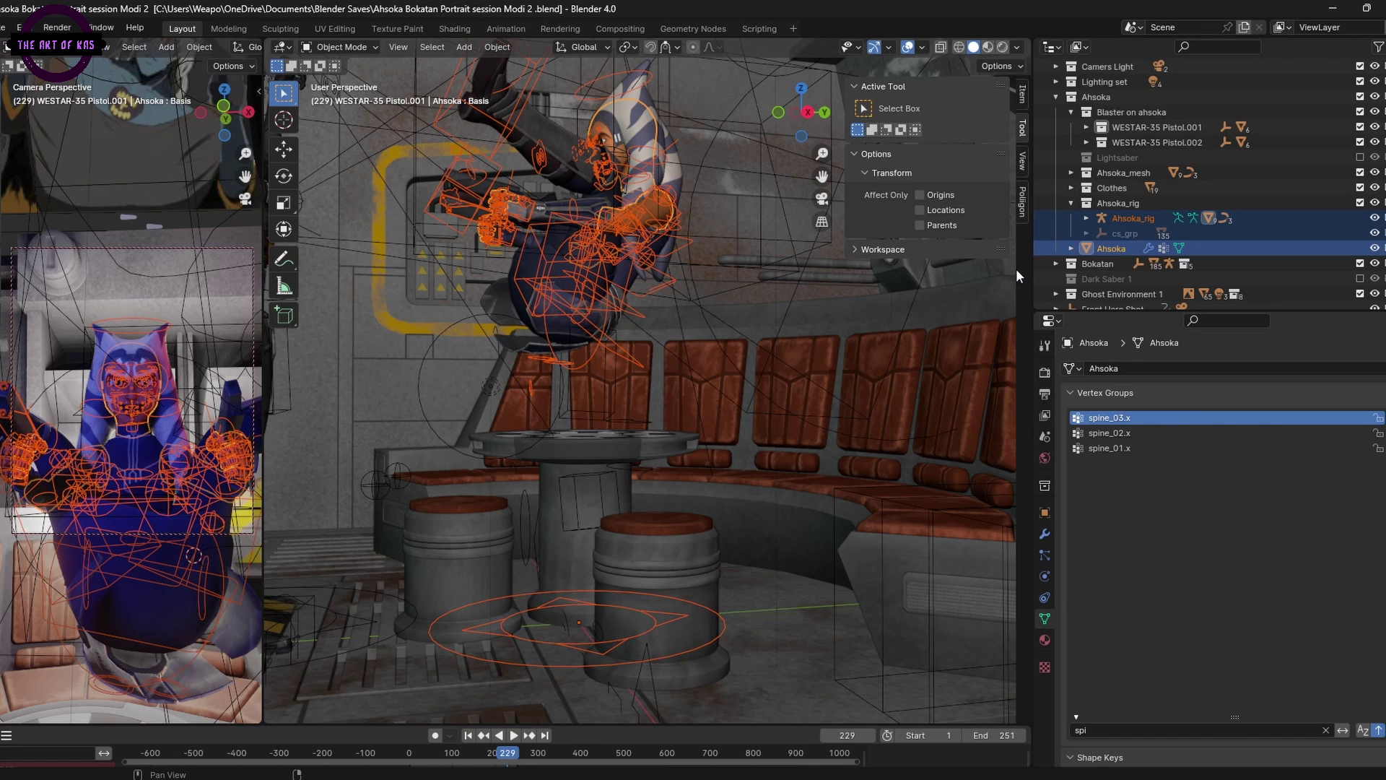
{"action": "left_click", "coordinate": [1114, 189], "text": "ctrl"}
{"action": "left_click", "coordinate": [1124, 174], "text": "ctrl"}
{"action": "middle_click_drag", "start_coordinate": [866, 303], "coordinate": [931, 321]}
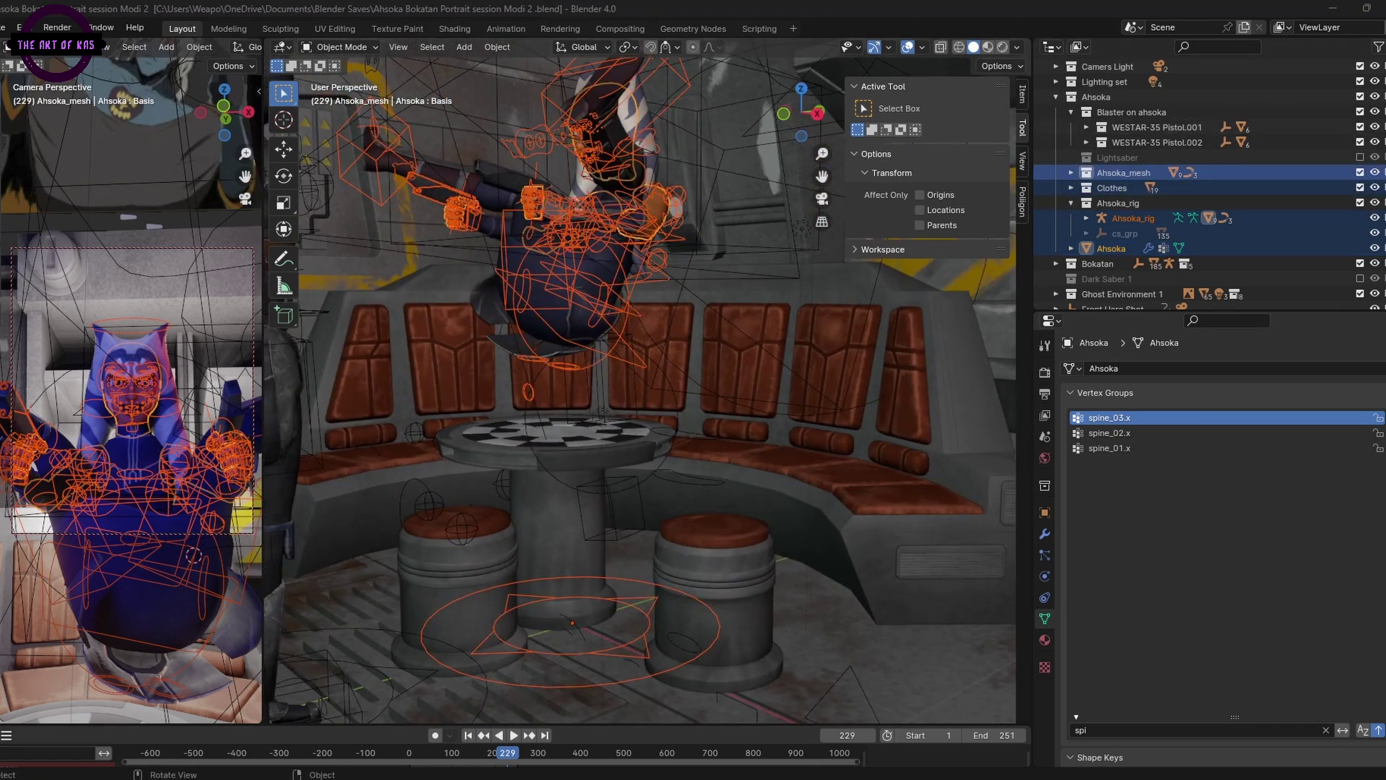
Step: Select all objects in the Ahsoka collection and rotate the character at the end of the couch
{"action": "left_click", "coordinate": [1112, 97]}
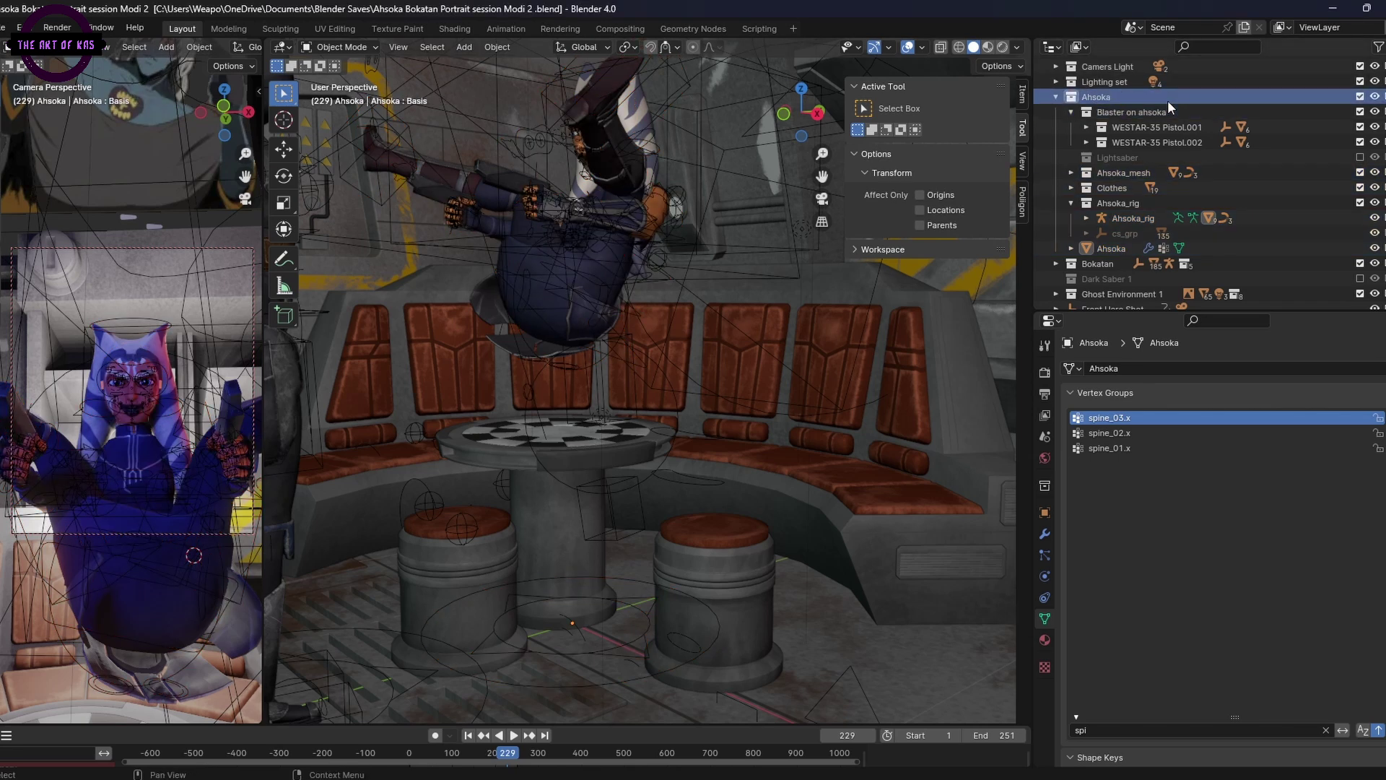
{"action": "left_click", "coordinate": [1045, 639]}
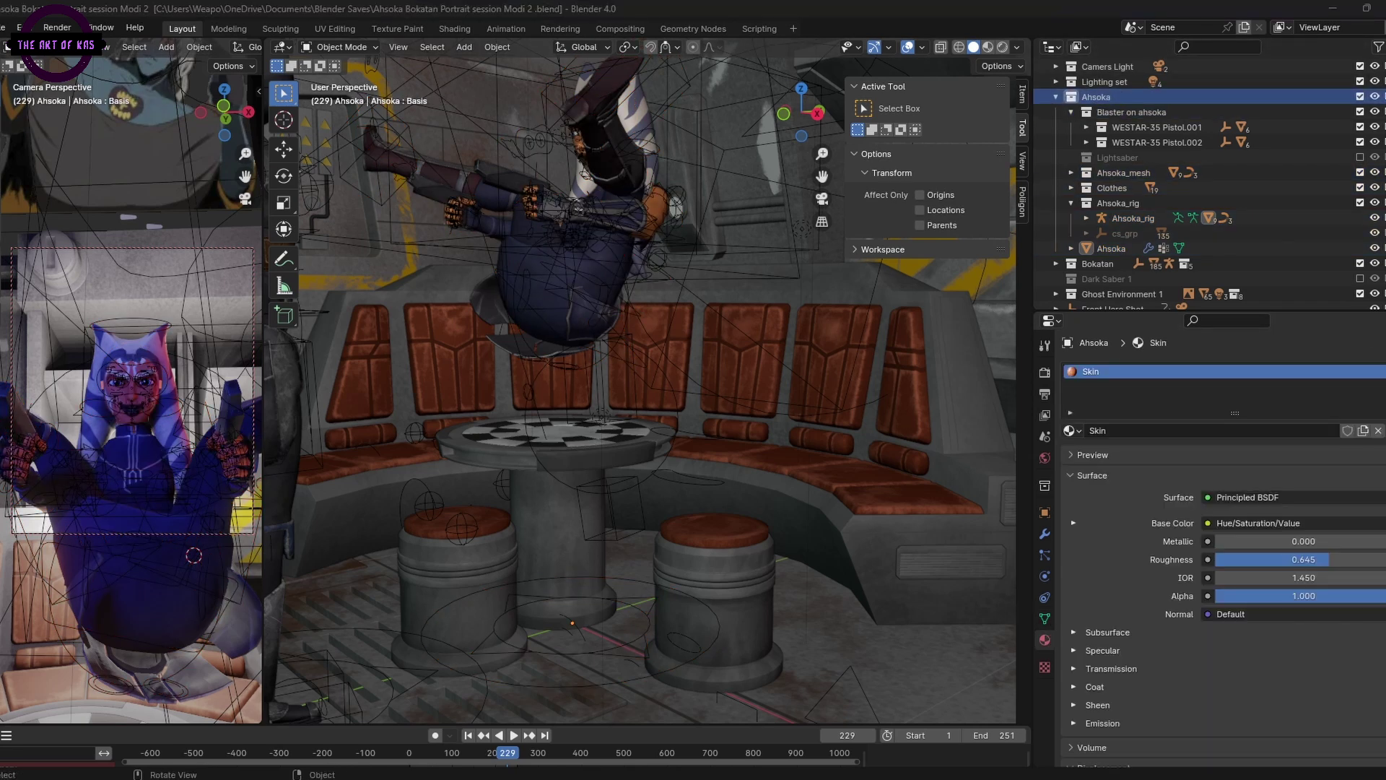
{"action": "right_click", "coordinate": [1098, 83]}
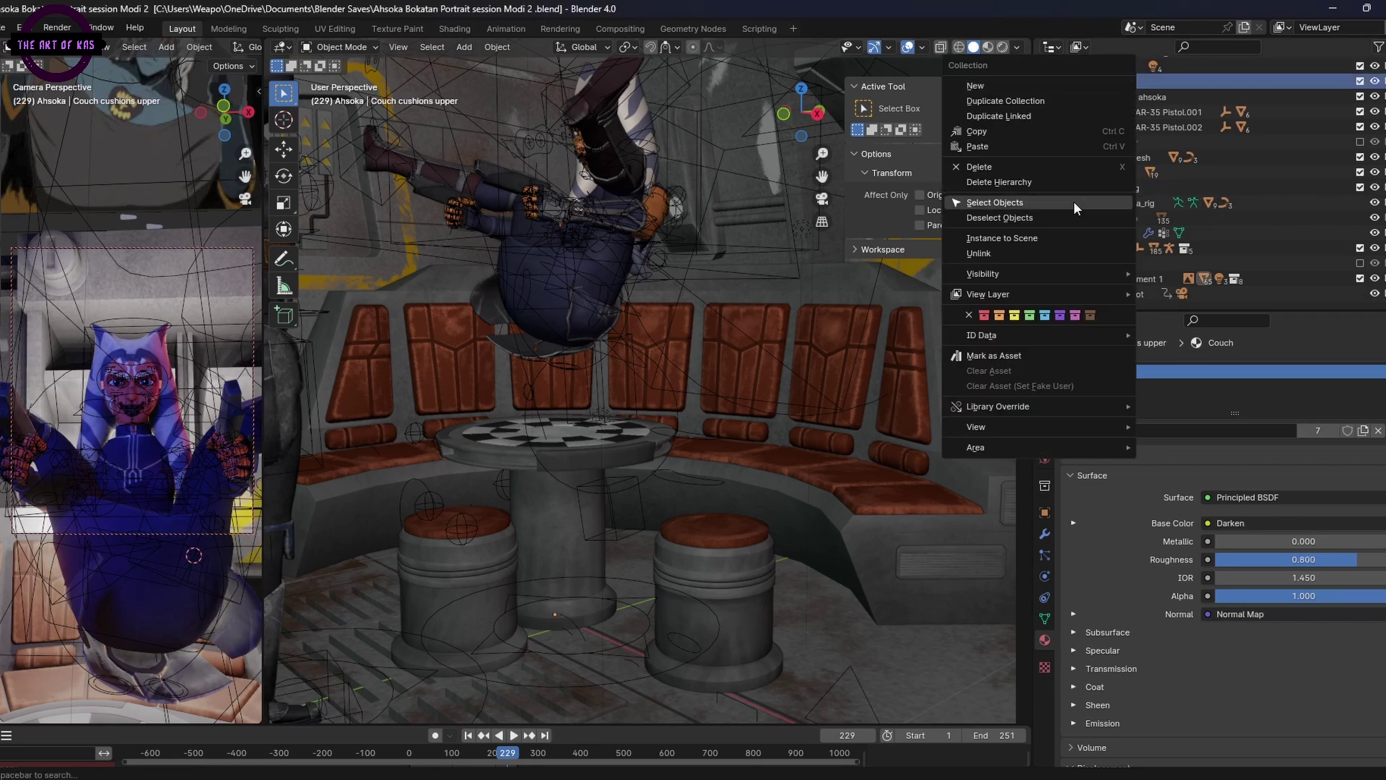
{"action": "left_click", "coordinate": [1075, 206]}
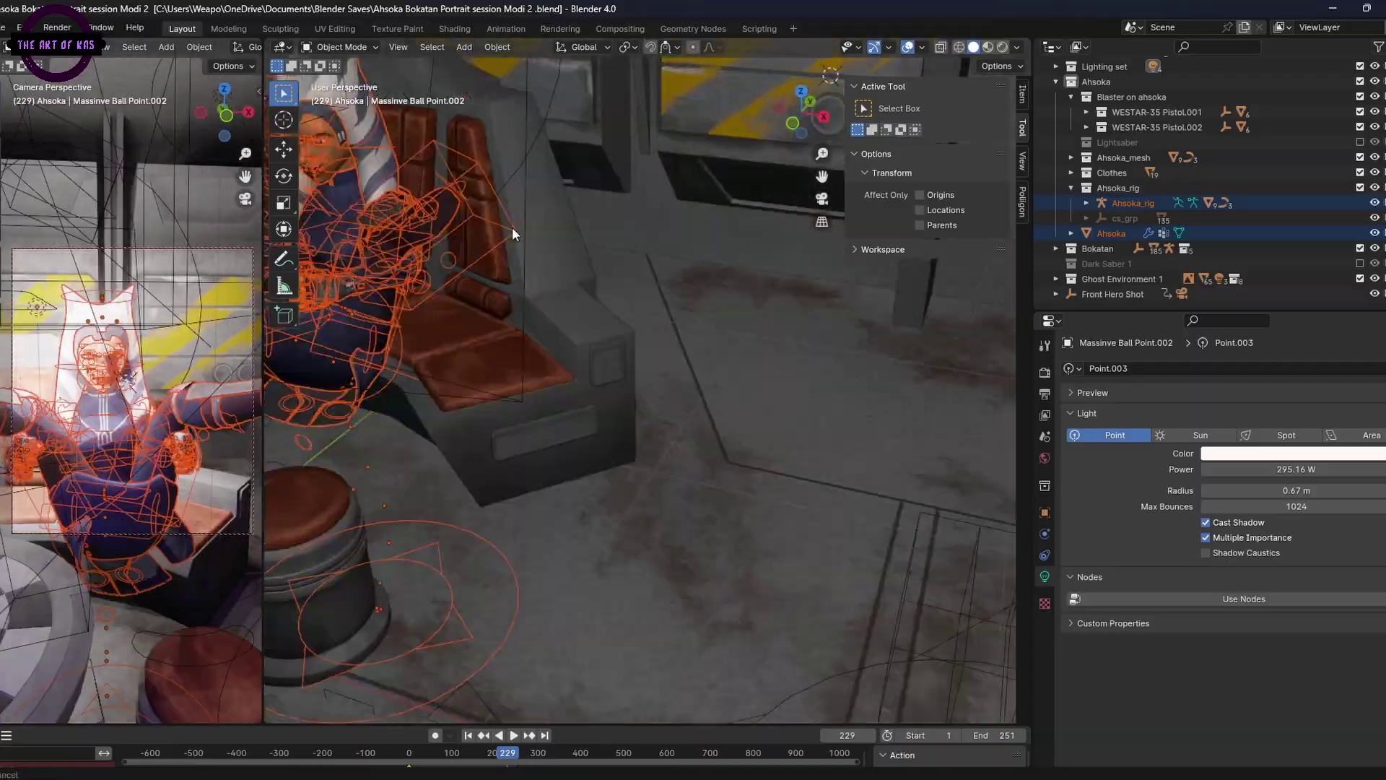
{"action": "middle_click_drag", "start_coordinate": [513, 226], "coordinate": [757, 344]}
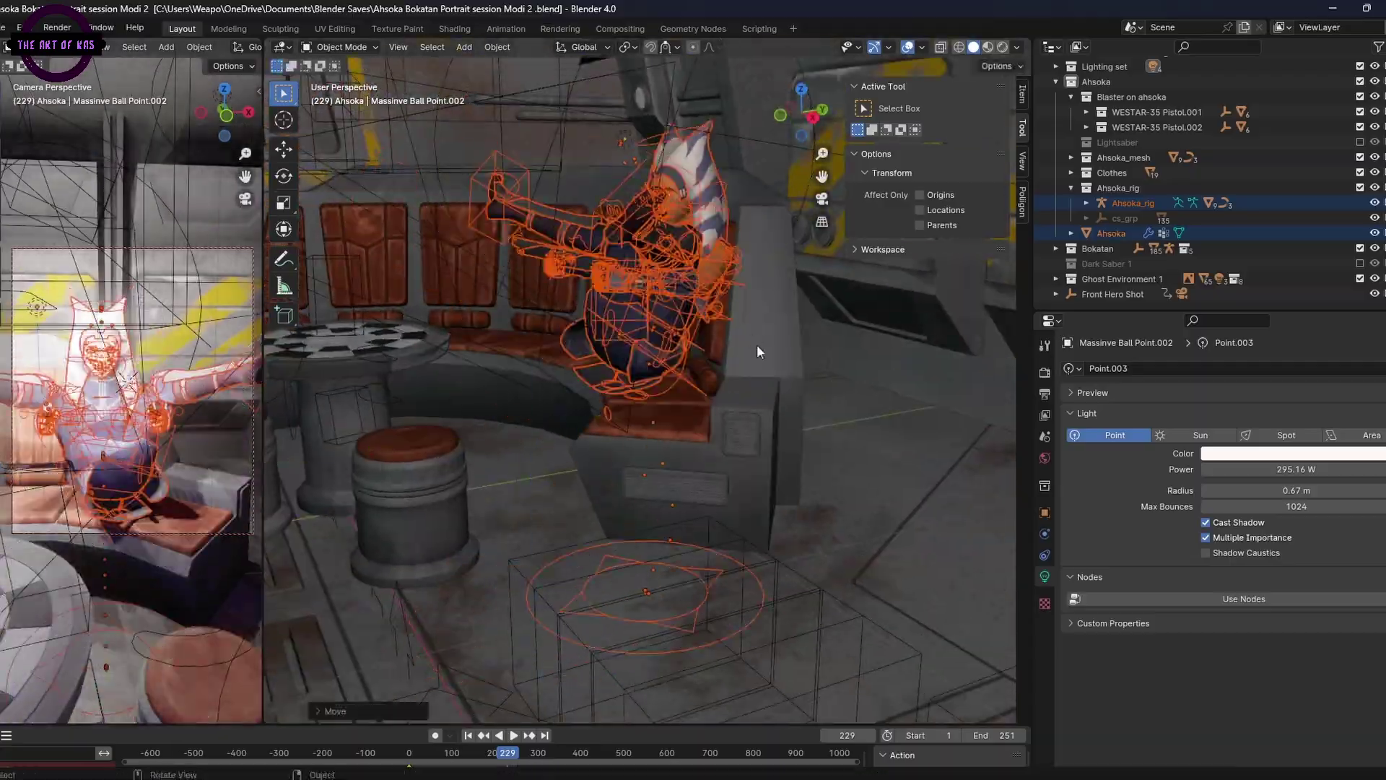
{"action": "key", "text": "r"}
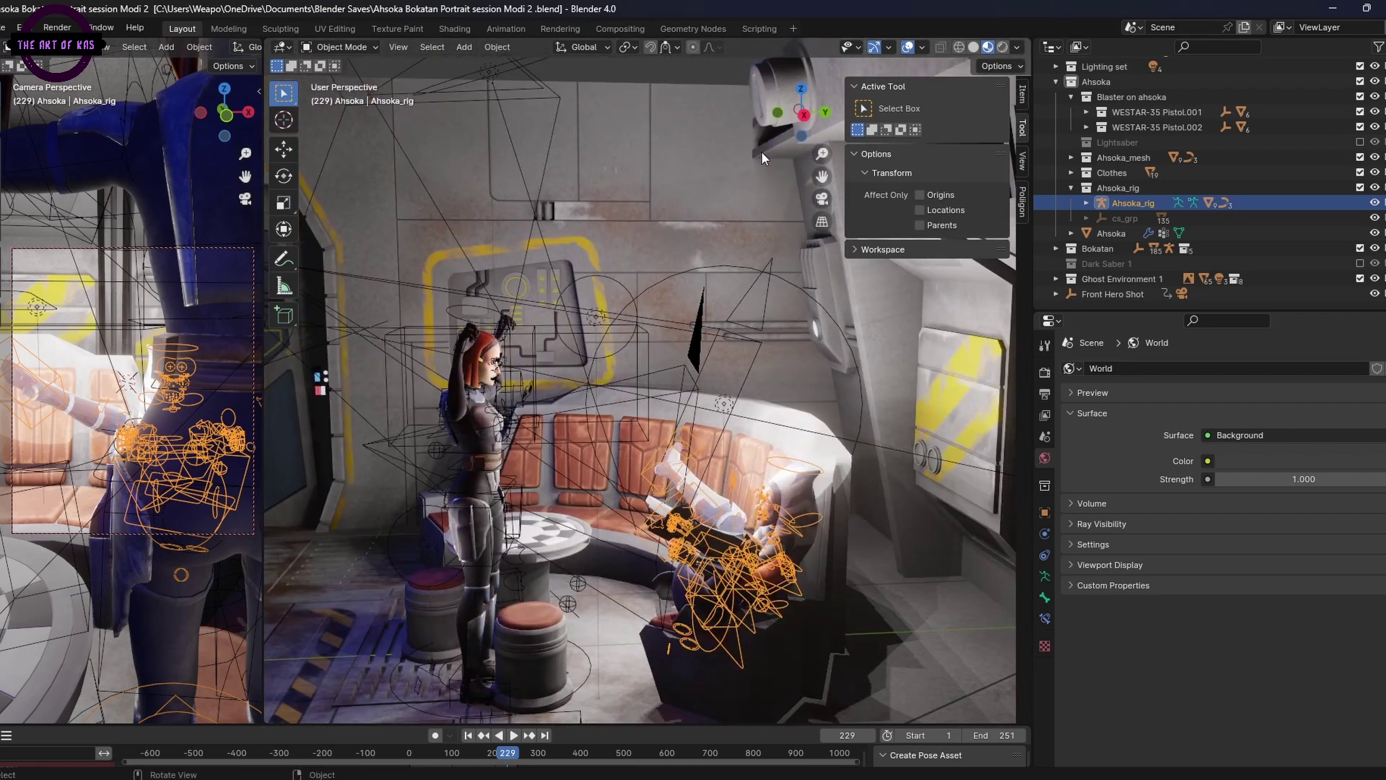
Step: Adjust the power of the Area.001 light in the Ghost Environment 1 Lights collection
{"action": "left_click", "coordinate": [725, 404]}
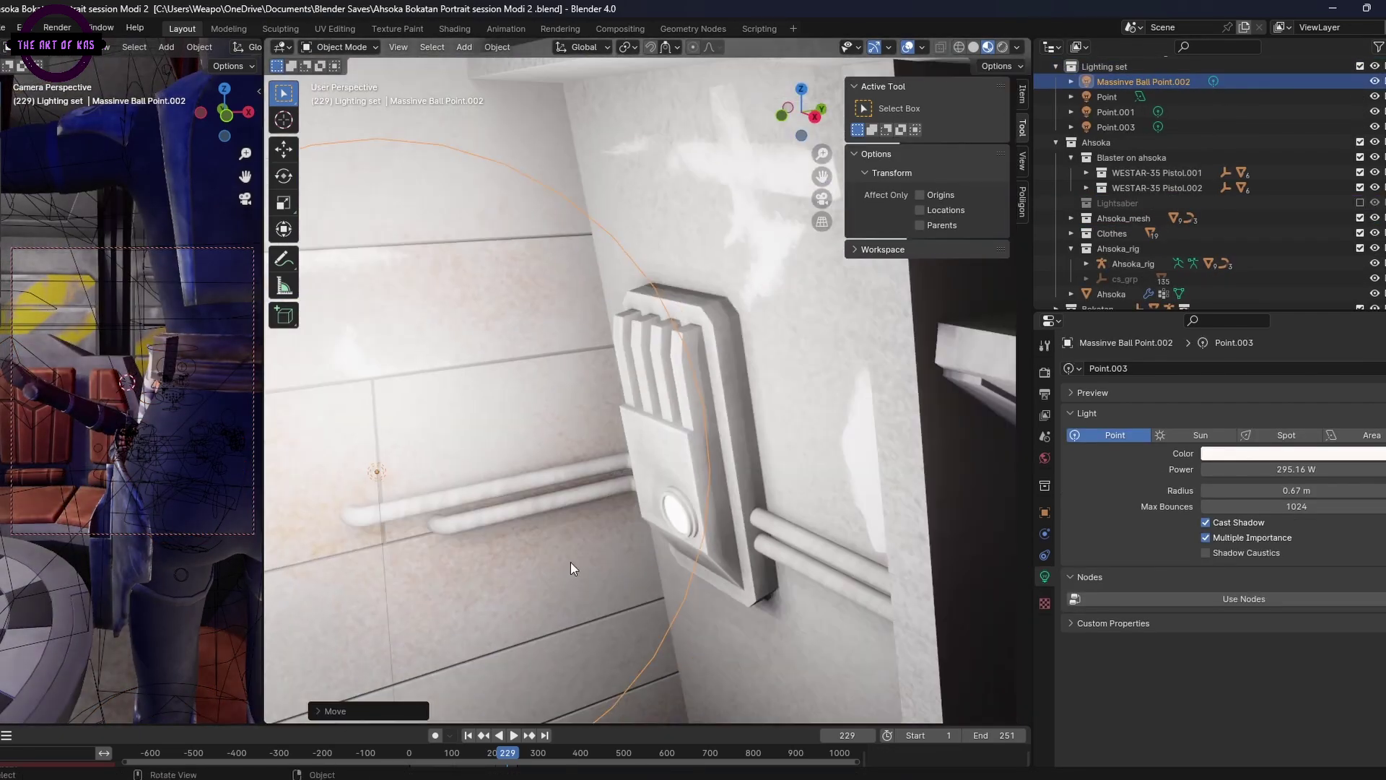
{"action": "scroll", "coordinate": [1104, 174], "scroll_direction": "down", "scroll_amount": 5}
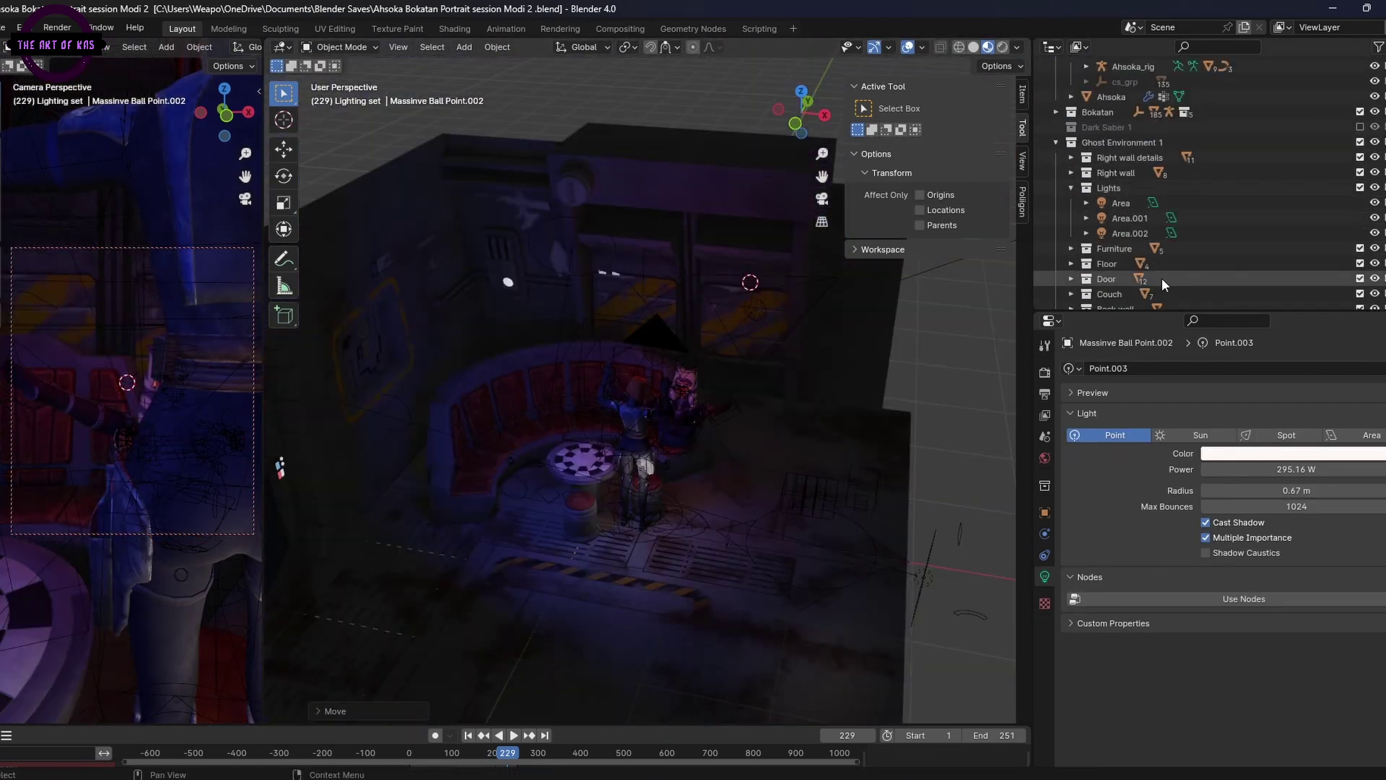
{"action": "left_click", "coordinate": [1130, 218]}
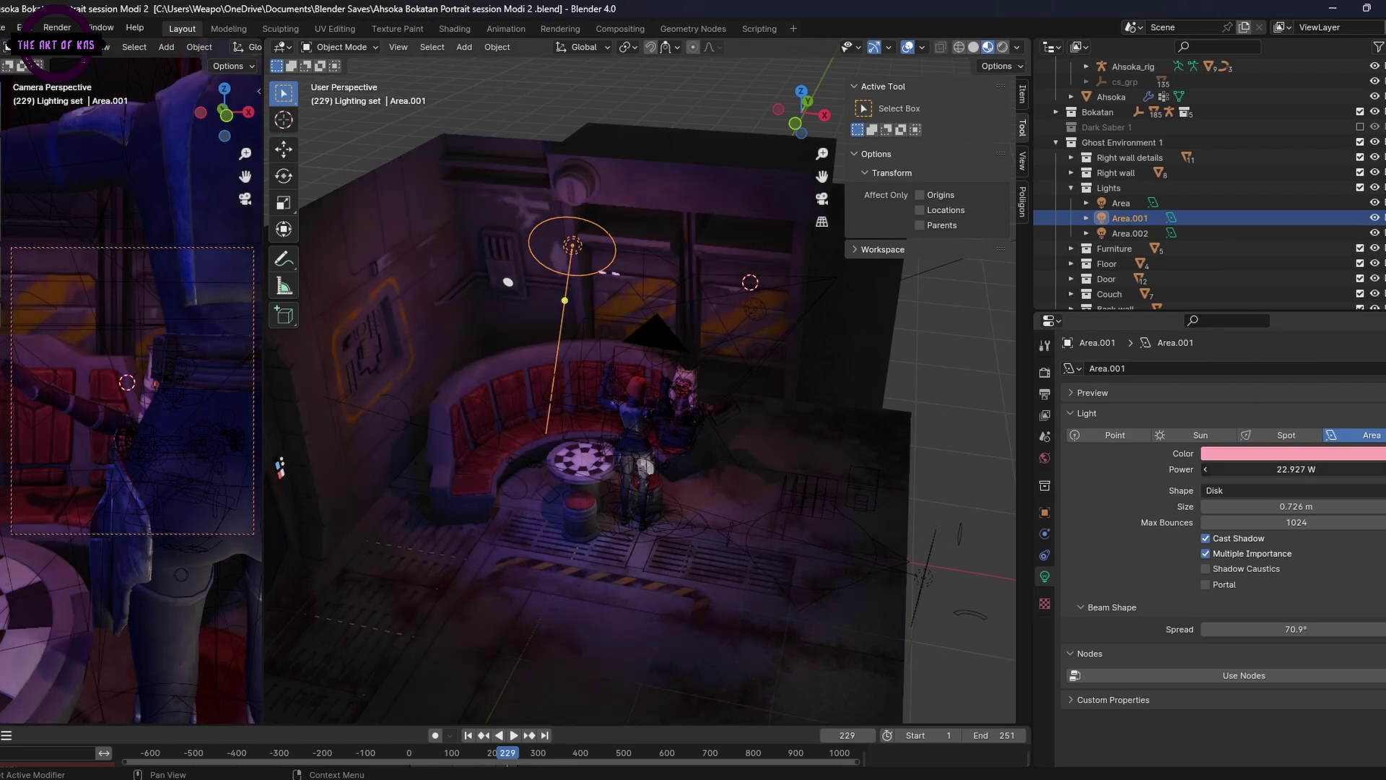
{"action": "left_click", "coordinate": [1296, 453]}
{"action": "mouse_move", "coordinate": [1296, 470]}
{"action": "left_mouse_down"}
{"action": "mouse_move", "coordinate": [1336, 469]}
{"action": "mouse_move", "coordinate": [1285, 469]}
{"action": "left_mouse_up"}
Step: Select the Area.002 light and examine the scene's lighting from the camera and around the couch
{"action": "left_click", "coordinate": [1130, 233]}
{"action": "scroll", "coordinate": [144, 448], "scroll_direction": "down", "scroll_amount": 8}
{"action": "middle_click_drag", "start_coordinate": [166, 447], "coordinate": [193, 467]}
{"action": "scroll", "coordinate": [669, 439], "scroll_direction": "up", "scroll_amount": 8}
{"action": "middle_click_drag", "start_coordinate": [794, 433], "coordinate": [636, 260]}
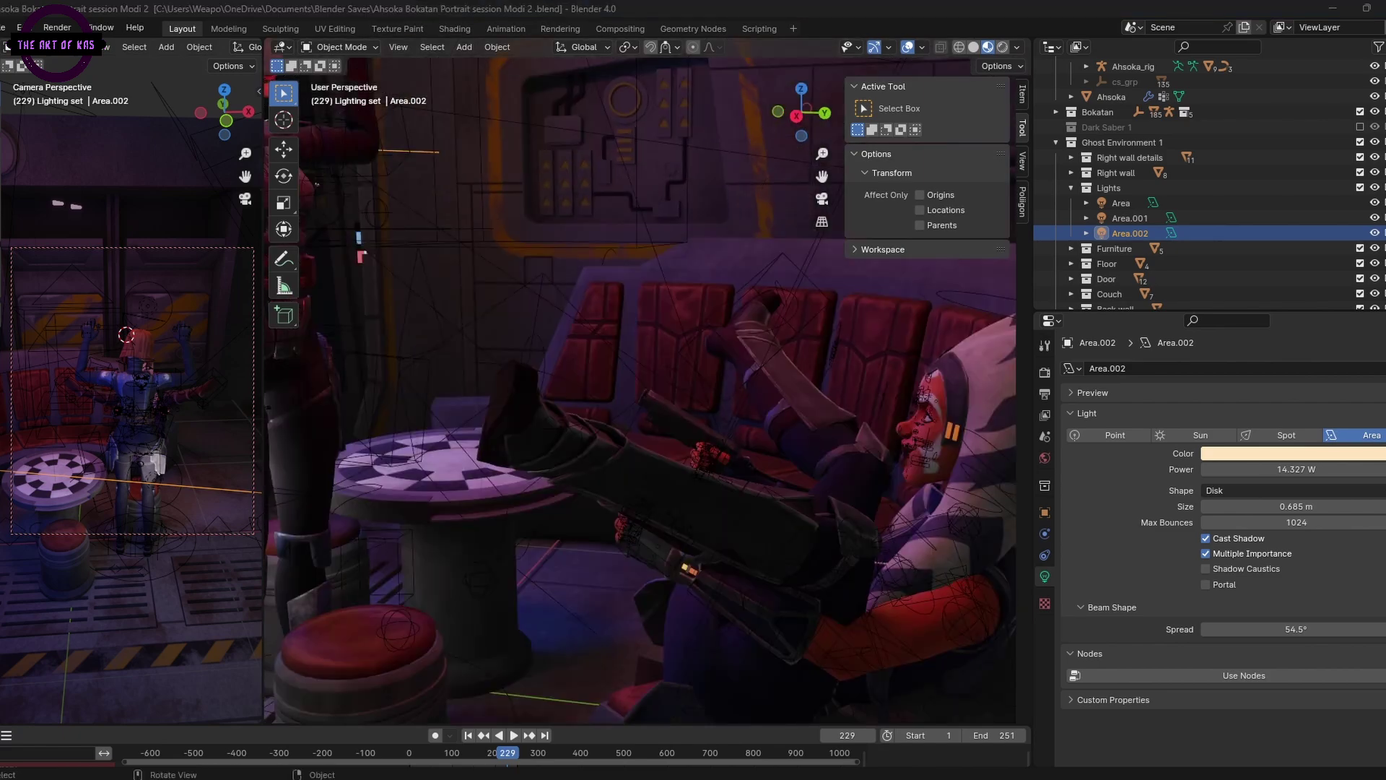
{"action": "middle_click_drag", "start_coordinate": [678, 469], "coordinate": [801, 483]}
{"action": "scroll", "coordinate": [587, 509], "scroll_direction": "down", "scroll_amount": 6}
{"action": "scroll", "coordinate": [1184, 210], "scroll_direction": "up", "scroll_amount": 8}
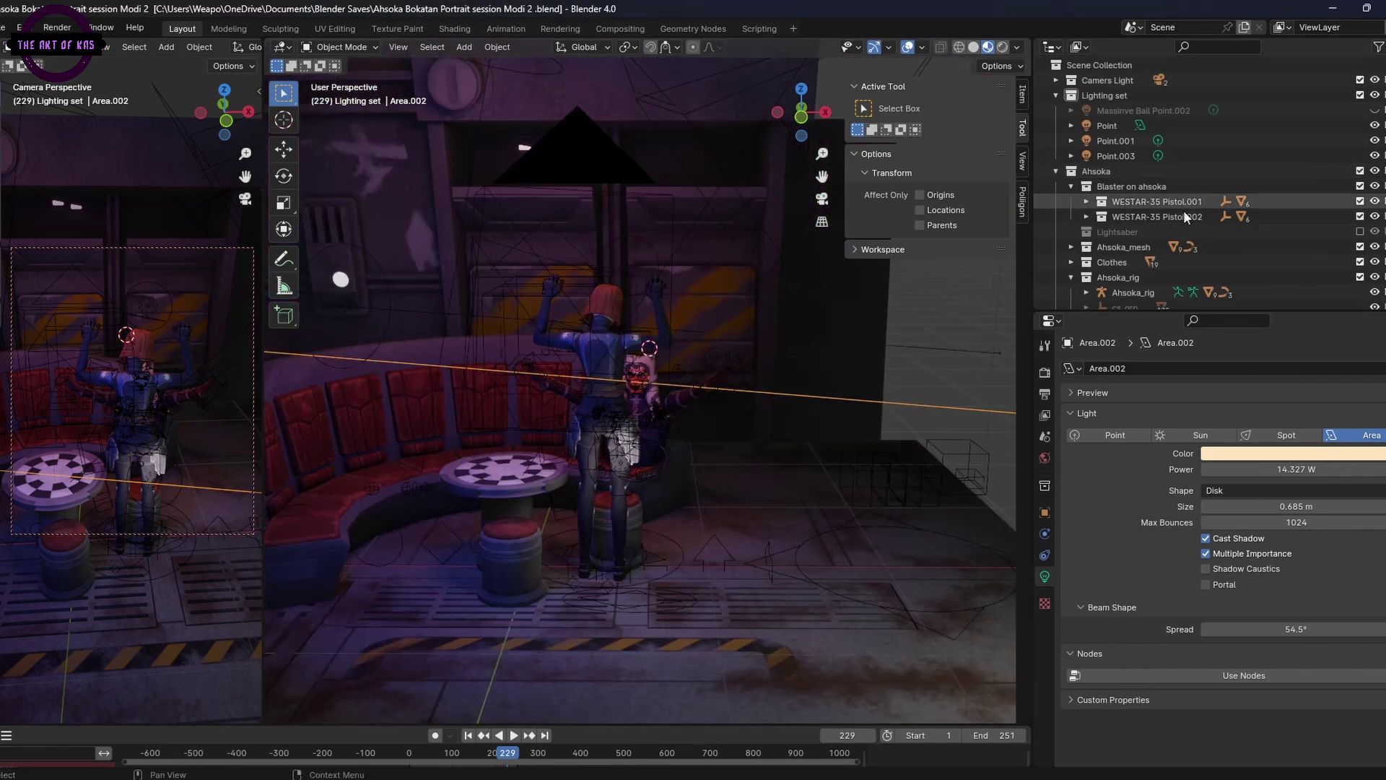
Step: Reposition the Point light of the Lighting set and adjust its power
{"action": "left_click", "coordinate": [1108, 125]}
{"action": "left_click_drag", "start_coordinate": [1295, 469], "coordinate": [1310, 469]}
{"action": "middle_click_drag", "start_coordinate": [794, 503], "coordinate": [838, 540], "text": "shift"}
{"action": "key", "text": "g"}
{"action": "left_click", "coordinate": [864, 418]}
{"action": "left_click_drag", "start_coordinate": [1296, 469], "coordinate": [1285, 469]}
Step: Examine the Point.001 light's settings and its effect on Ahsoka, and check the camera in the Camera Light collection
{"action": "left_click", "coordinate": [1116, 141]}
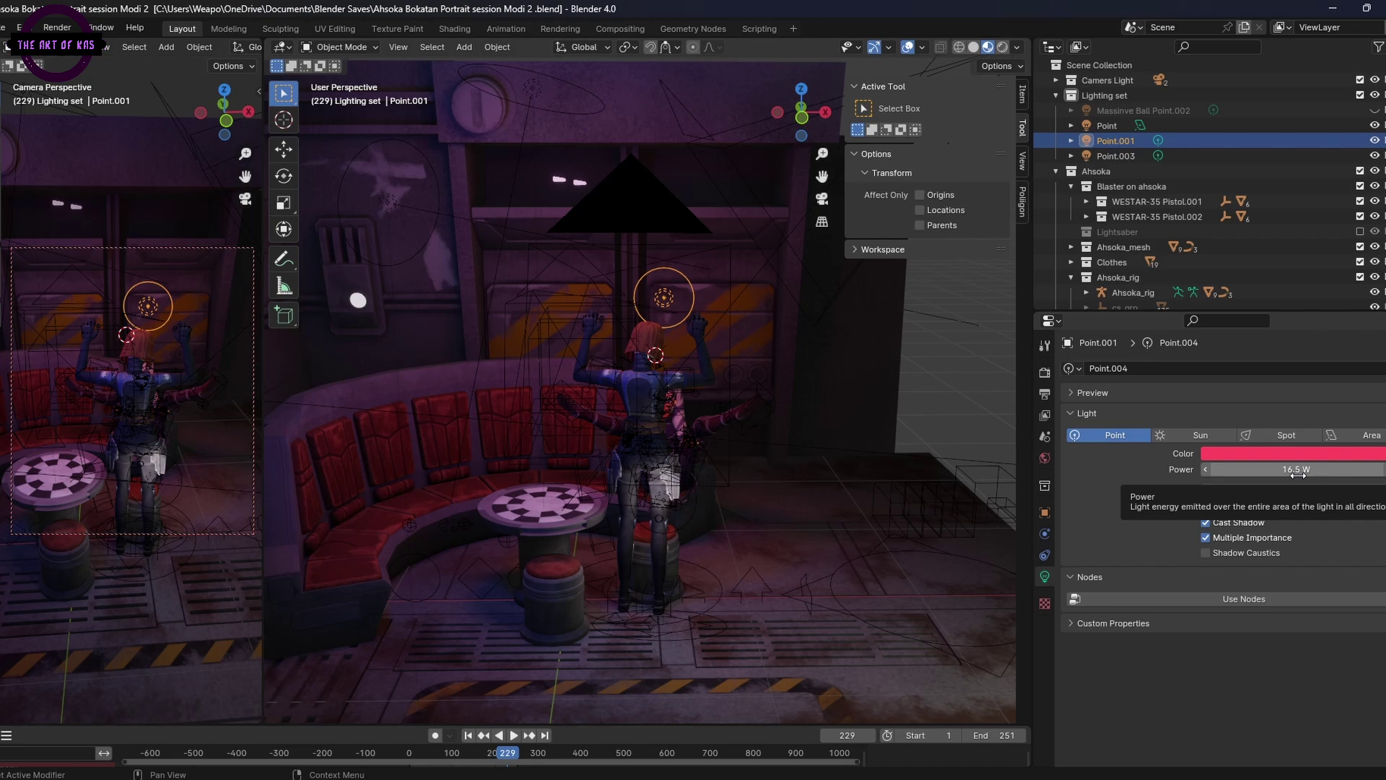
{"action": "middle_click_drag", "start_coordinate": [744, 498], "coordinate": [843, 583]}
{"action": "scroll", "coordinate": [843, 583], "scroll_direction": "up", "scroll_amount": 4}
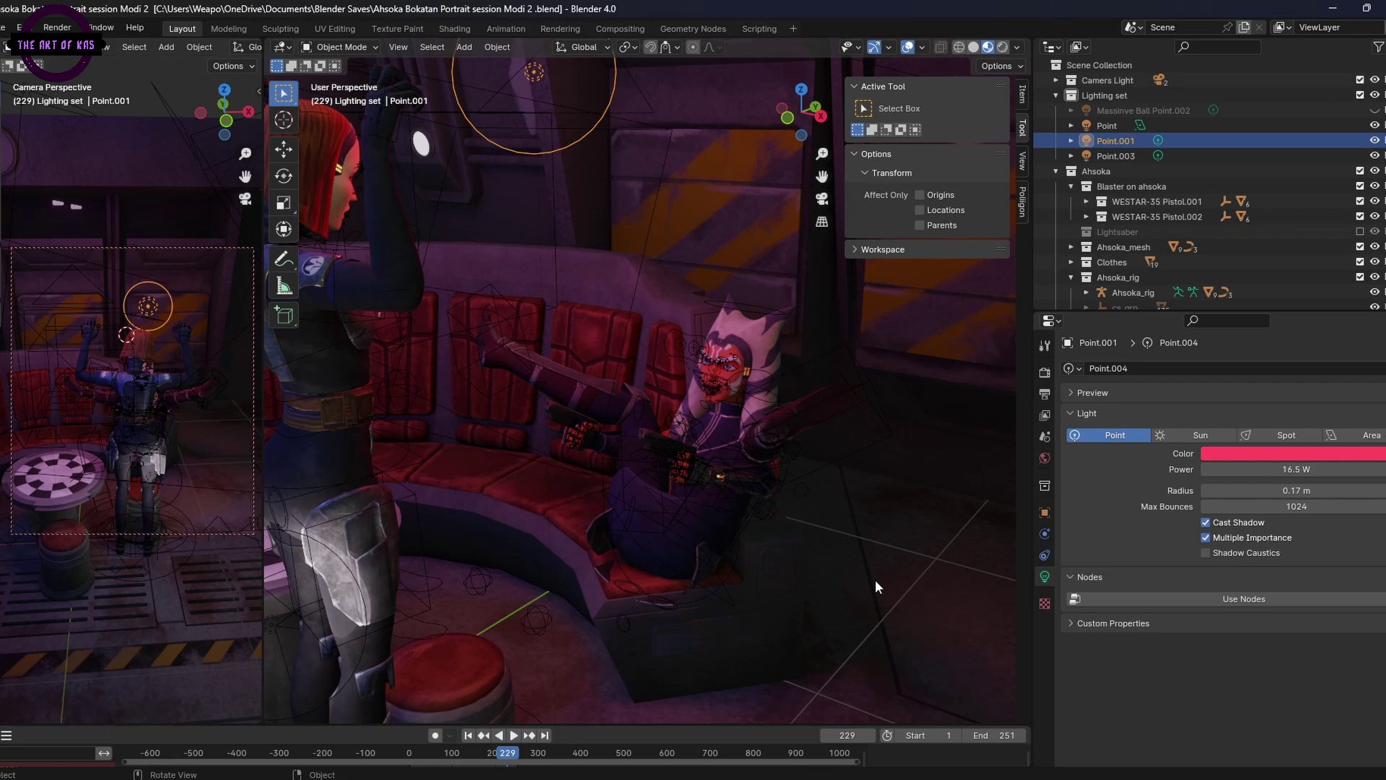
{"action": "middle_click_drag", "start_coordinate": [875, 579], "coordinate": [751, 288]}
{"action": "scroll", "coordinate": [599, 322], "scroll_direction": "down", "scroll_amount": 5}
{"action": "left_click", "coordinate": [1056, 80]}
{"action": "left_click", "coordinate": [1121, 110]}
{"action": "left_click", "coordinate": [1112, 96]}
{"action": "left_click", "coordinate": [1056, 80]}
Step: Duplicate the Ghost Environment 1 collection and select all objects of the copy
{"action": "scroll", "coordinate": [1147, 207], "scroll_direction": "down", "scroll_amount": 3}
{"action": "scroll", "coordinate": [751, 289], "scroll_direction": "down", "scroll_amount": 4}
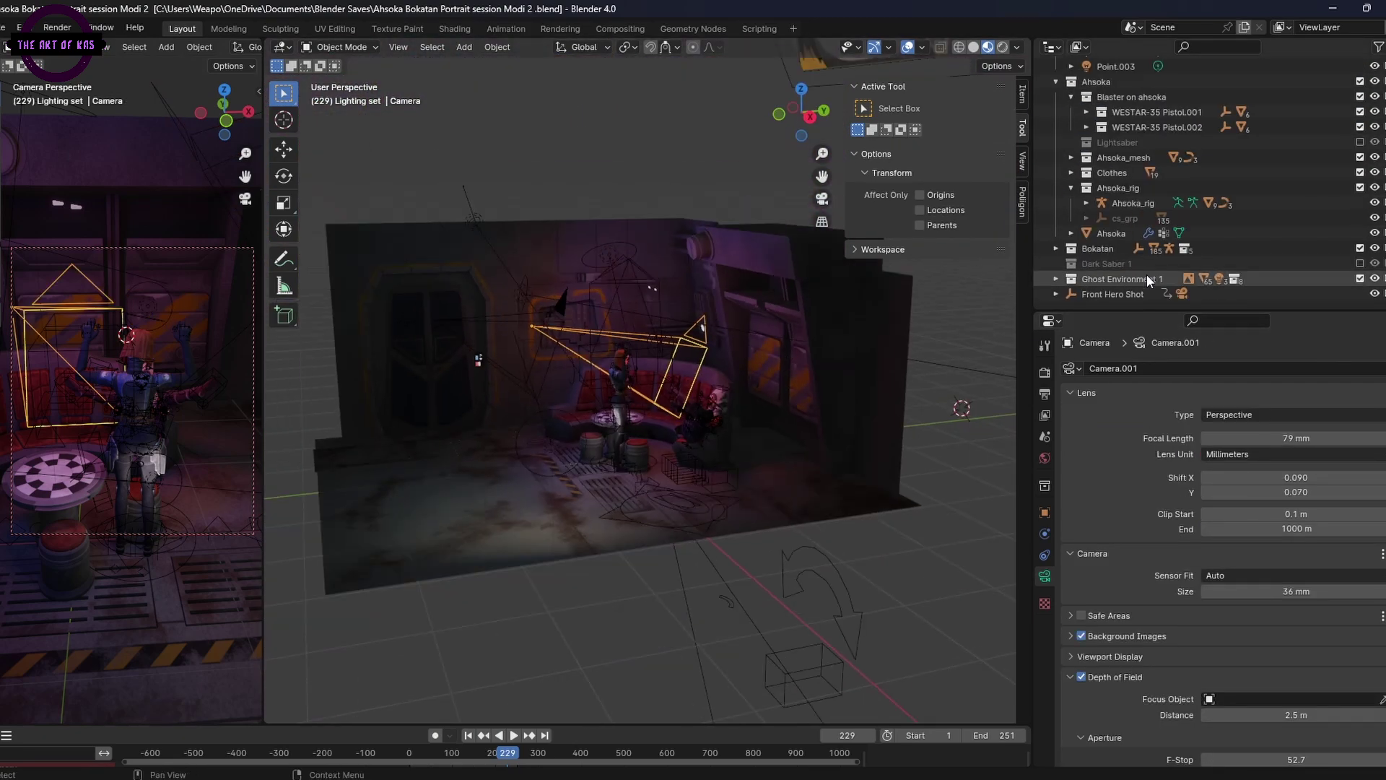
{"action": "right_click", "coordinate": [1155, 278]}
{"action": "left_click", "coordinate": [1171, 176]}
{"action": "right_click", "coordinate": [1154, 293]}
{"action": "left_click", "coordinate": [1160, 395]}
{"action": "scroll", "coordinate": [779, 426], "scroll_direction": "down", "scroll_amount": 3}
{"action": "mouse_move", "coordinate": [779, 426]}
{"action": "middle_mouse_down"}
{"action": "mouse_move", "coordinate": [721, 409]}
{"action": "mouse_move", "coordinate": [808, 426]}
{"action": "mouse_move", "coordinate": [786, 413]}
{"action": "middle_mouse_up"}
{"action": "left_click", "coordinate": [765, 166]}
{"action": "right_click", "coordinate": [1148, 294]}
{"action": "left_click", "coordinate": [1160, 396]}
Step: Move the duplicated environment along Y beside the original room and rotate it by 90°
{"action": "key", "text": "g"}
{"action": "key", "text": "y"}
{"action": "left_click", "coordinate": [989, 426]}
{"action": "middle_click_drag", "start_coordinate": [549, 440], "coordinate": [797, 485]}
{"action": "key", "text": "r"}
{"action": "left_click", "coordinate": [775, 437]}
{"action": "type", "text": "r90"}
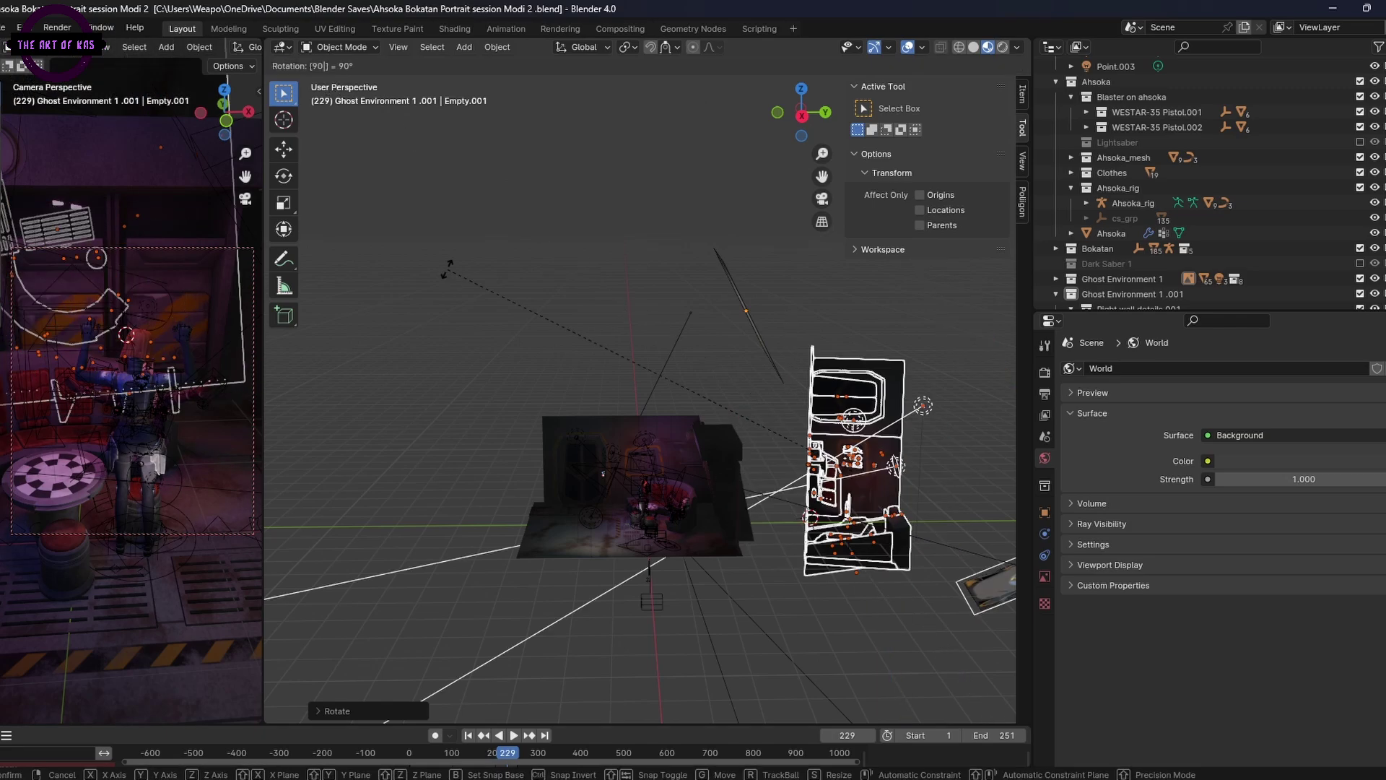
{"action": "left_click", "coordinate": [447, 269]}
Step: Rotate the duplicated environment further and bring it back toward the original room along Y
{"action": "key", "text": "r"}
{"action": "middle_click_drag", "start_coordinate": [722, 346], "coordinate": [815, 361]}
{"action": "left_click", "coordinate": [938, 378]}
{"action": "key", "text": "r"}
{"action": "left_click", "coordinate": [810, 434]}
{"action": "middle_click_drag", "start_coordinate": [810, 435], "coordinate": [838, 390]}
{"action": "key", "text": "g"}
{"action": "key", "text": "y"}
{"action": "left_click", "coordinate": [693, 386]}
Step: Correct the duplicated environment's Y position and rotation and raise it along Z above the original room
{"action": "middle_click_drag", "start_coordinate": [694, 386], "coordinate": [621, 413]}
{"action": "key", "text": "g"}
{"action": "key", "text": "y"}
{"action": "key", "text": "r"}
{"action": "left_click", "coordinate": [555, 406]}
{"action": "key", "text": "g"}
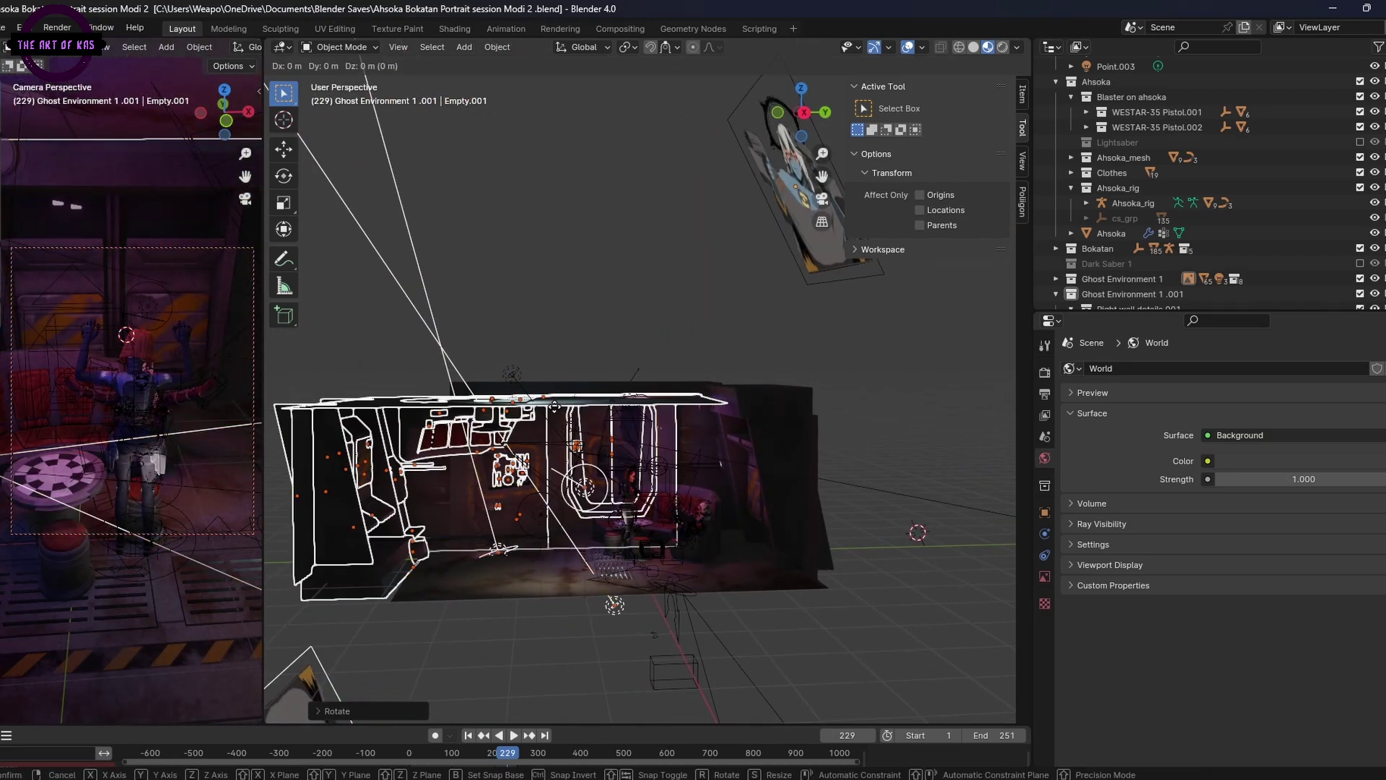
{"action": "key", "text": "z"}
{"action": "left_click", "coordinate": [693, 216]}
Step: Turn the raised environment copy and reposition it upside down on top of the original room
{"action": "middle_click_drag", "start_coordinate": [693, 216], "coordinate": [577, 299]}
{"action": "key", "text": "r"}
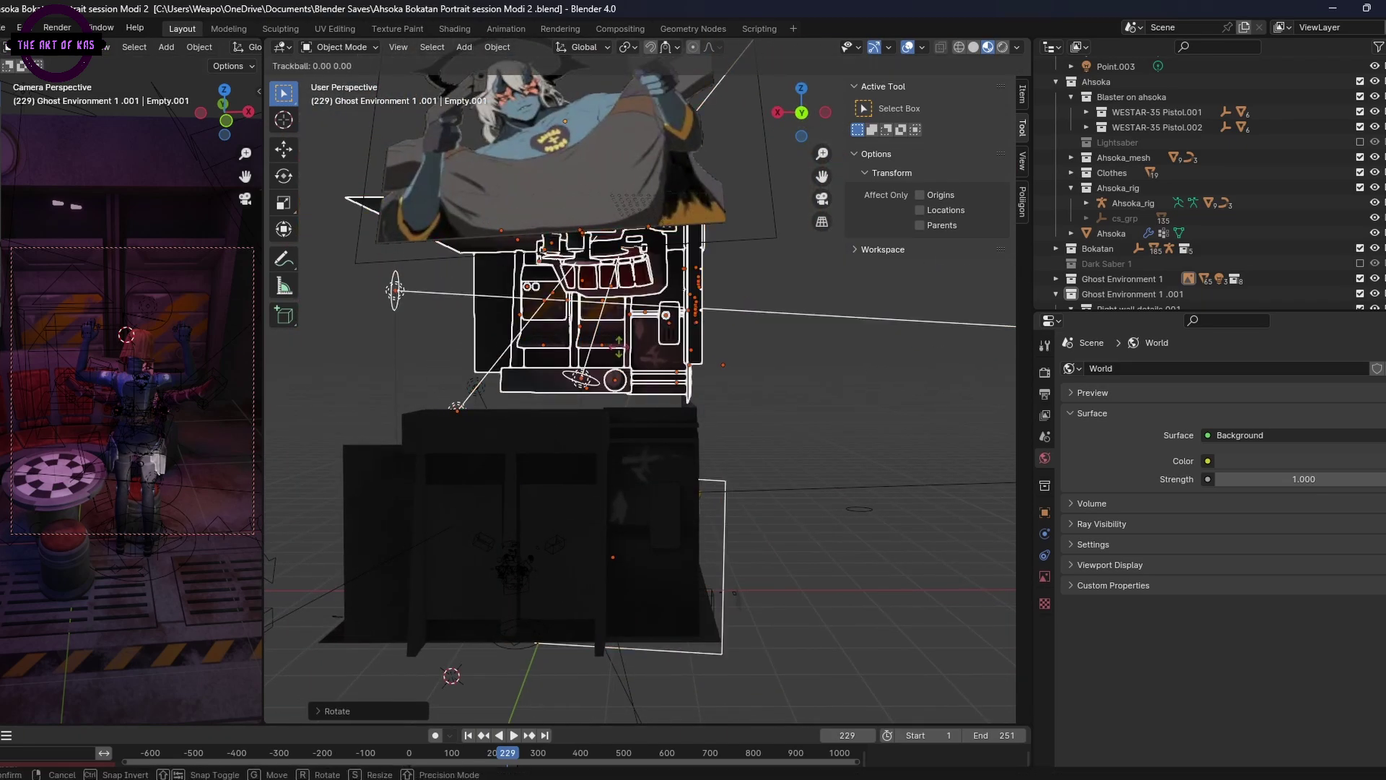
{"action": "left_click", "coordinate": [619, 347]}
{"action": "key", "text": "g"}
{"action": "middle_click_drag", "start_coordinate": [618, 347], "coordinate": [650, 375]}
{"action": "left_click", "coordinate": [570, 361]}
{"action": "scroll", "coordinate": [649, 376], "scroll_direction": "up", "scroll_amount": 3}
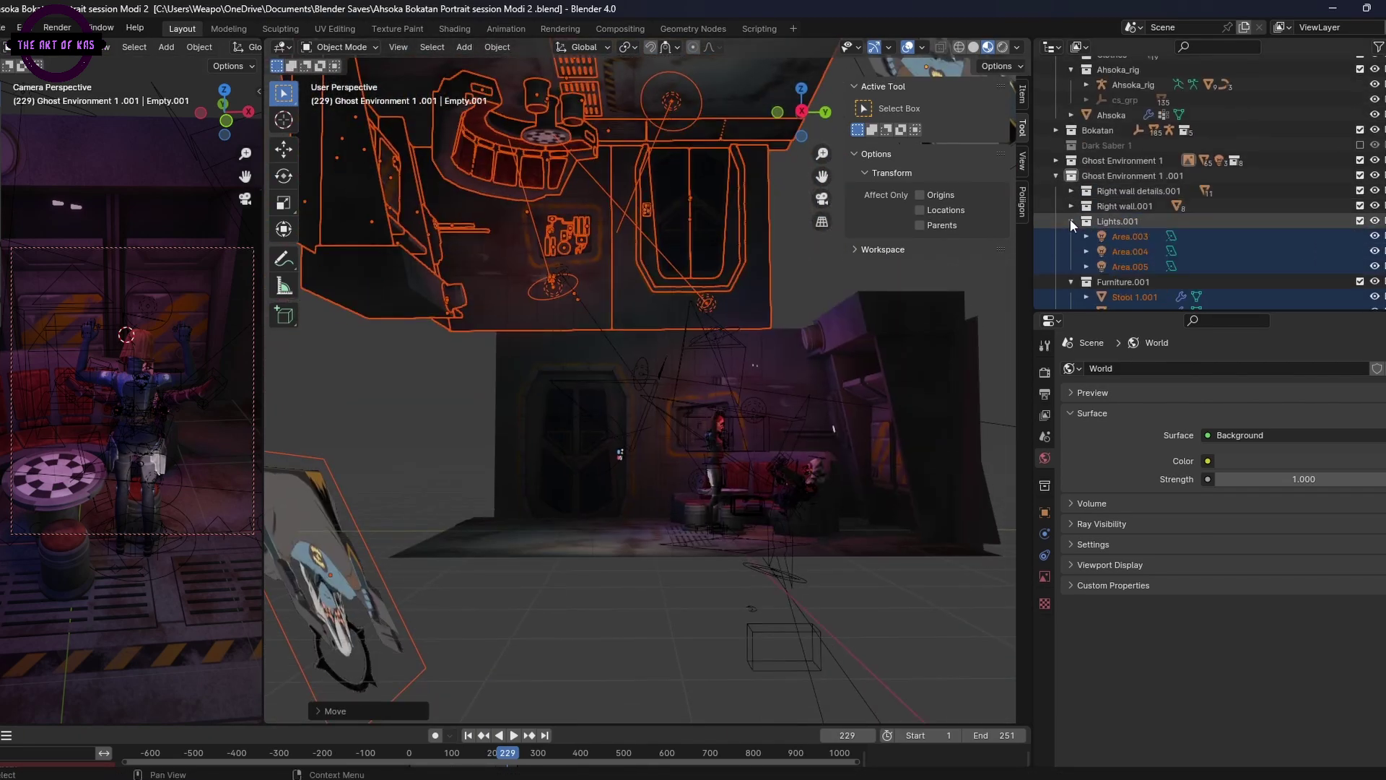
Step: Duplicate the Right wall.001 collection inside Ghost Environment 1 .001 and select the copy's objects
{"action": "scroll", "coordinate": [1126, 249], "scroll_direction": "down", "scroll_amount": 3}
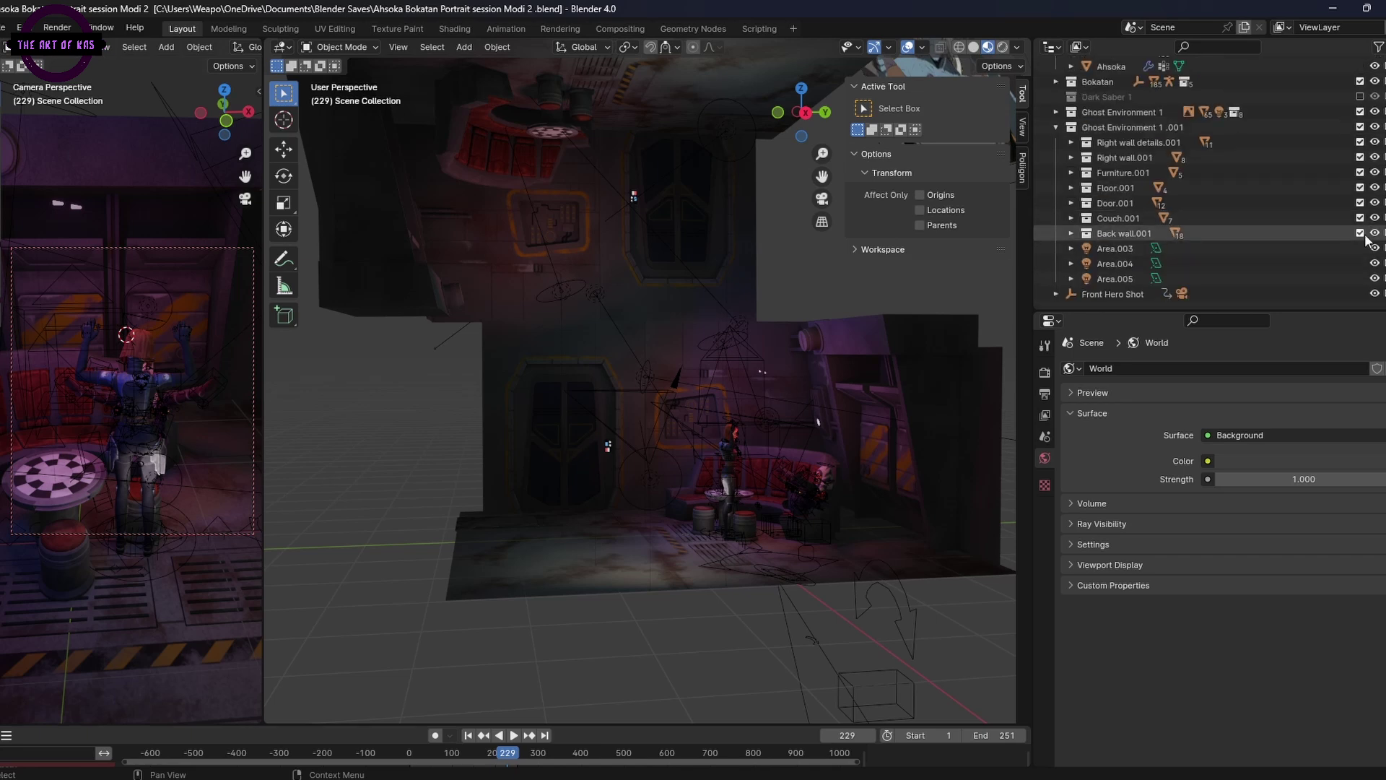
{"action": "left_click", "coordinate": [1155, 158]}
{"action": "right_click", "coordinate": [1220, 157]}
{"action": "left_click", "coordinate": [1224, 75]}
{"action": "right_click", "coordinate": [1127, 174]}
{"action": "left_click", "coordinate": [1119, 279]}
Step: Try to rotate the duplicated right wall by 90° and 180° and move it to a new position
{"action": "middle_click_drag", "start_coordinate": [527, 284], "coordinate": [711, 405]}
{"action": "type", "text": "r90180g"}
{"action": "left_click", "coordinate": [712, 485]}
{"action": "middle_click_drag", "start_coordinate": [712, 486], "coordinate": [729, 405]}
Step: Exclude the Right wall.001 collection and its duplicate from the view layer
{"action": "left_click", "coordinate": [1155, 157]}
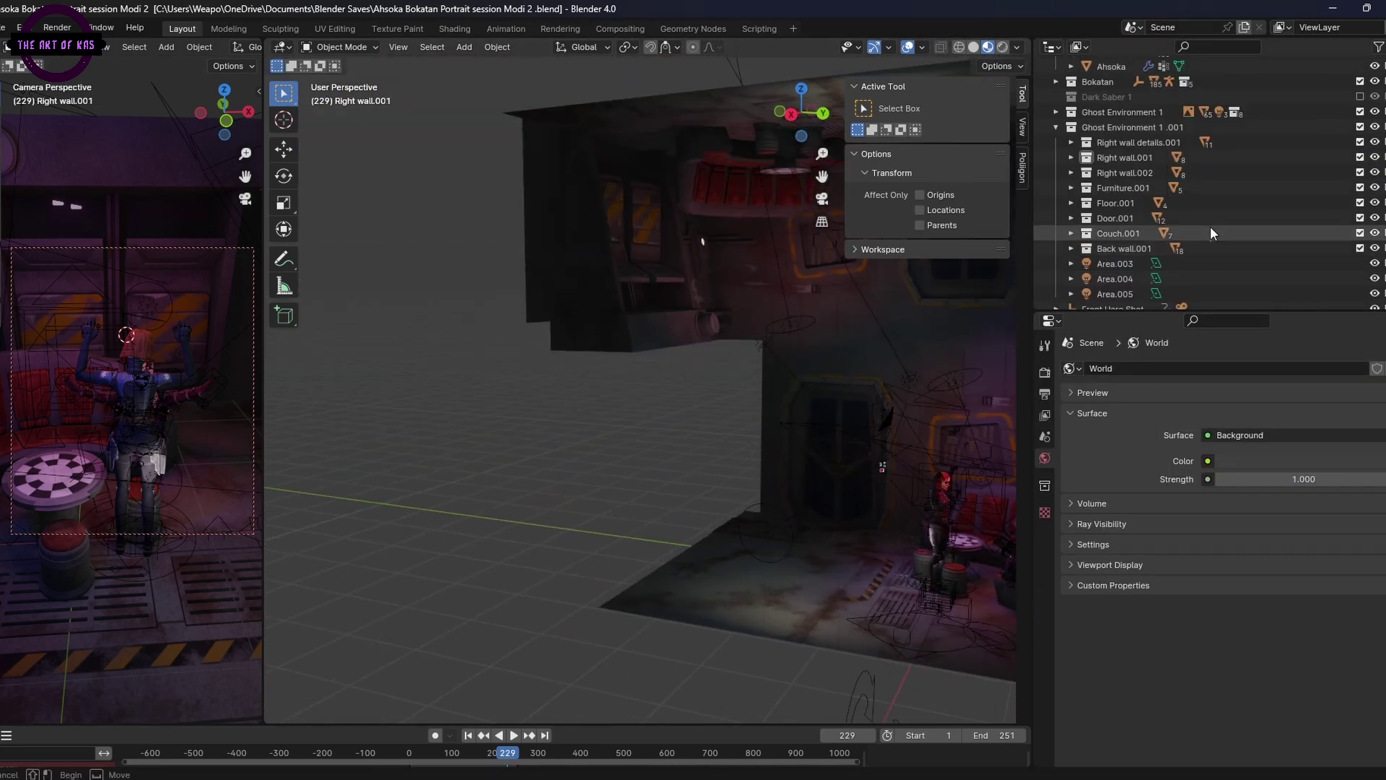
{"action": "left_click", "coordinate": [836, 332]}
{"action": "middle_click_drag", "start_coordinate": [836, 333], "coordinate": [843, 318]}
{"action": "scroll", "coordinate": [844, 319], "scroll_direction": "up", "scroll_amount": 1}
{"action": "scroll", "coordinate": [1343, 233], "scroll_direction": "down", "scroll_amount": 1}
{"action": "left_click", "coordinate": [1360, 142]}
{"action": "left_click", "coordinate": [1360, 158]}
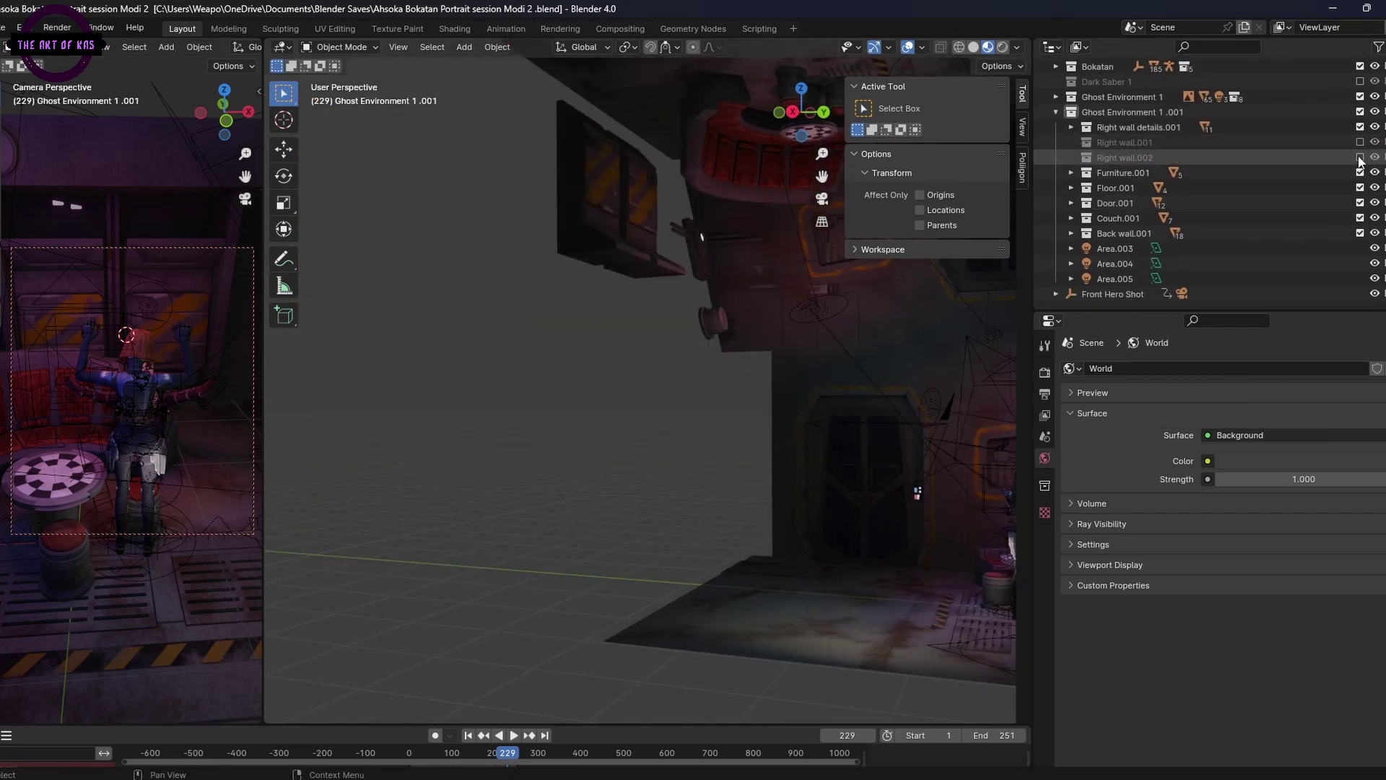
Step: Enable the duplicated collection Right wall.002 in the view layer and select all of its objects
{"action": "right_click", "coordinate": [1126, 156]}
{"action": "right_click", "coordinate": [1190, 155]}
{"action": "left_click", "coordinate": [1360, 156]}
{"action": "right_click", "coordinate": [1184, 157]}
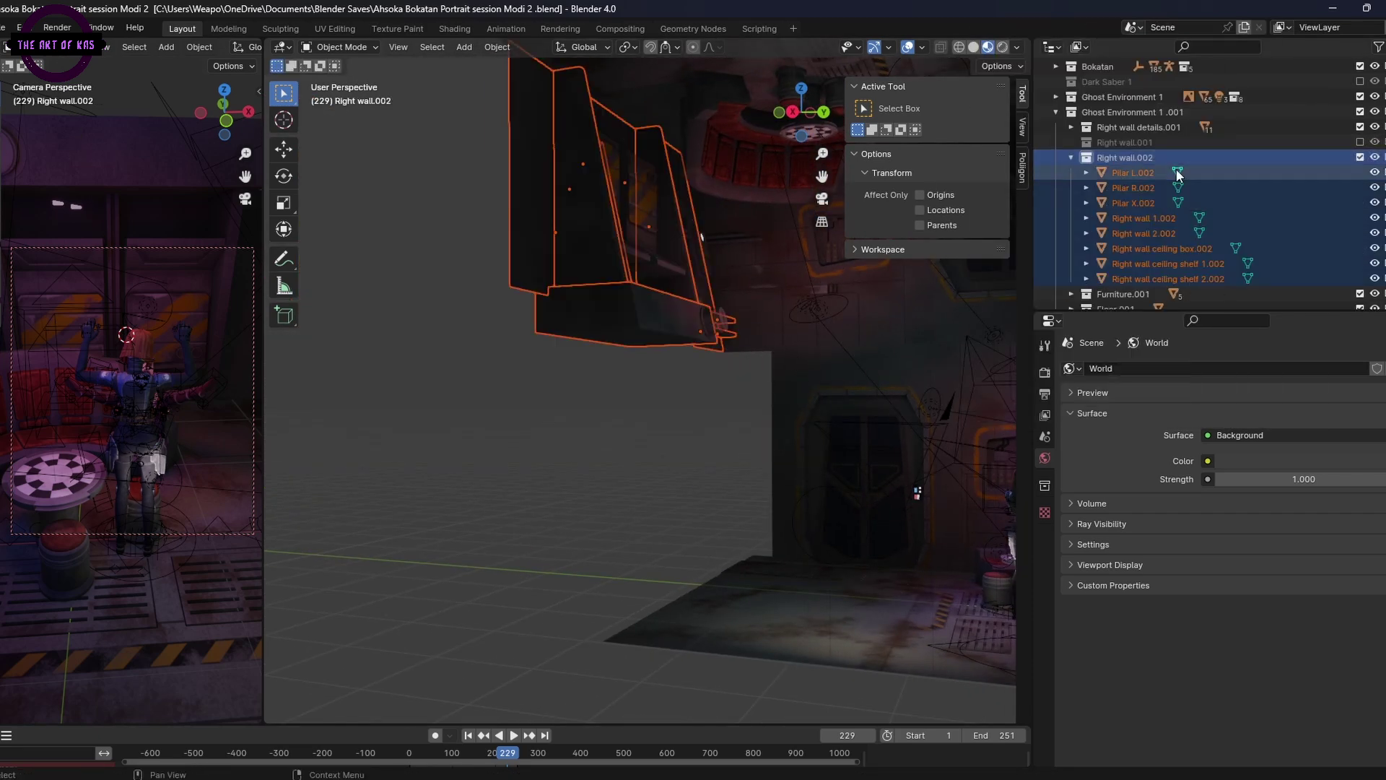
Step: Select the Right wall.002 objects and move them down from the upper room beside the lower room
{"action": "left_click", "coordinate": [1274, 248]}
{"action": "right_click", "coordinate": [1362, 160]}
{"action": "left_click", "coordinate": [1228, 177]}
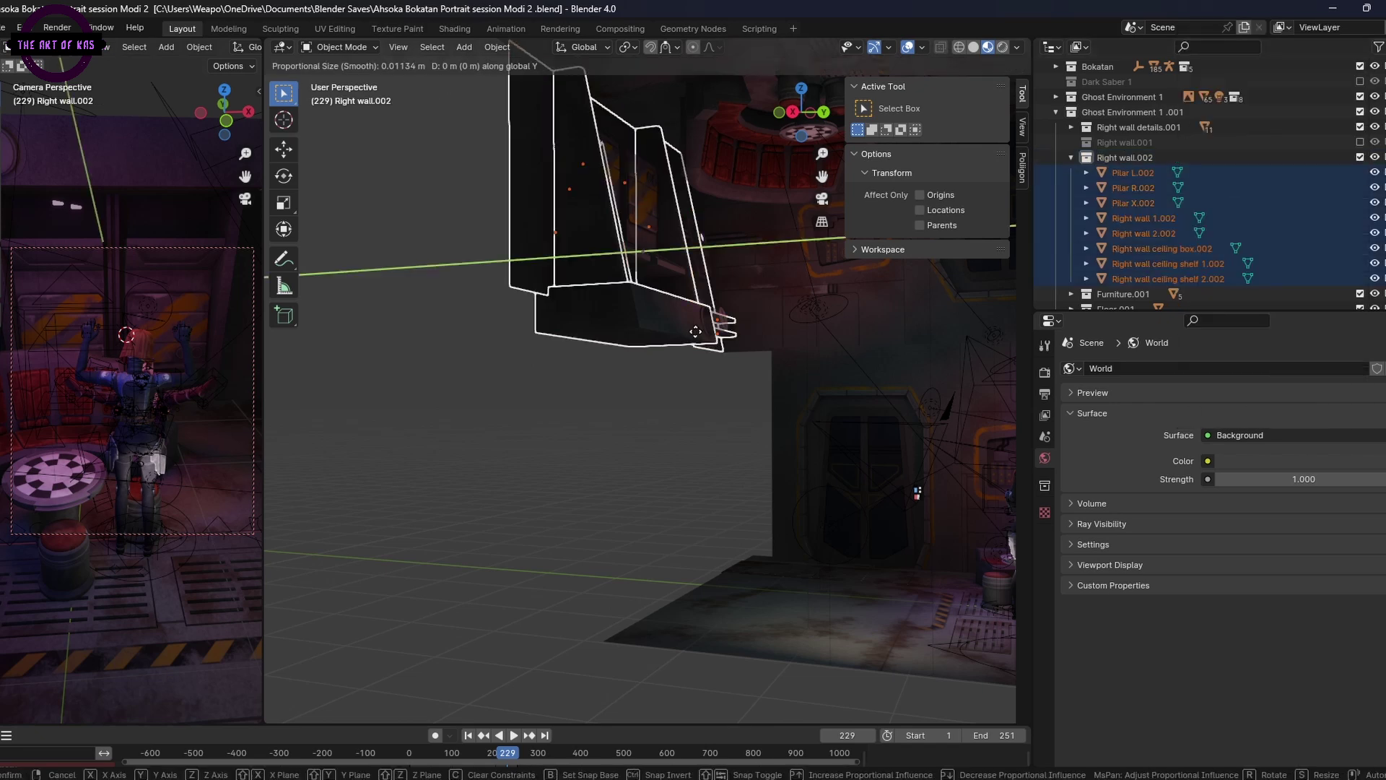
{"action": "key", "text": "g"}
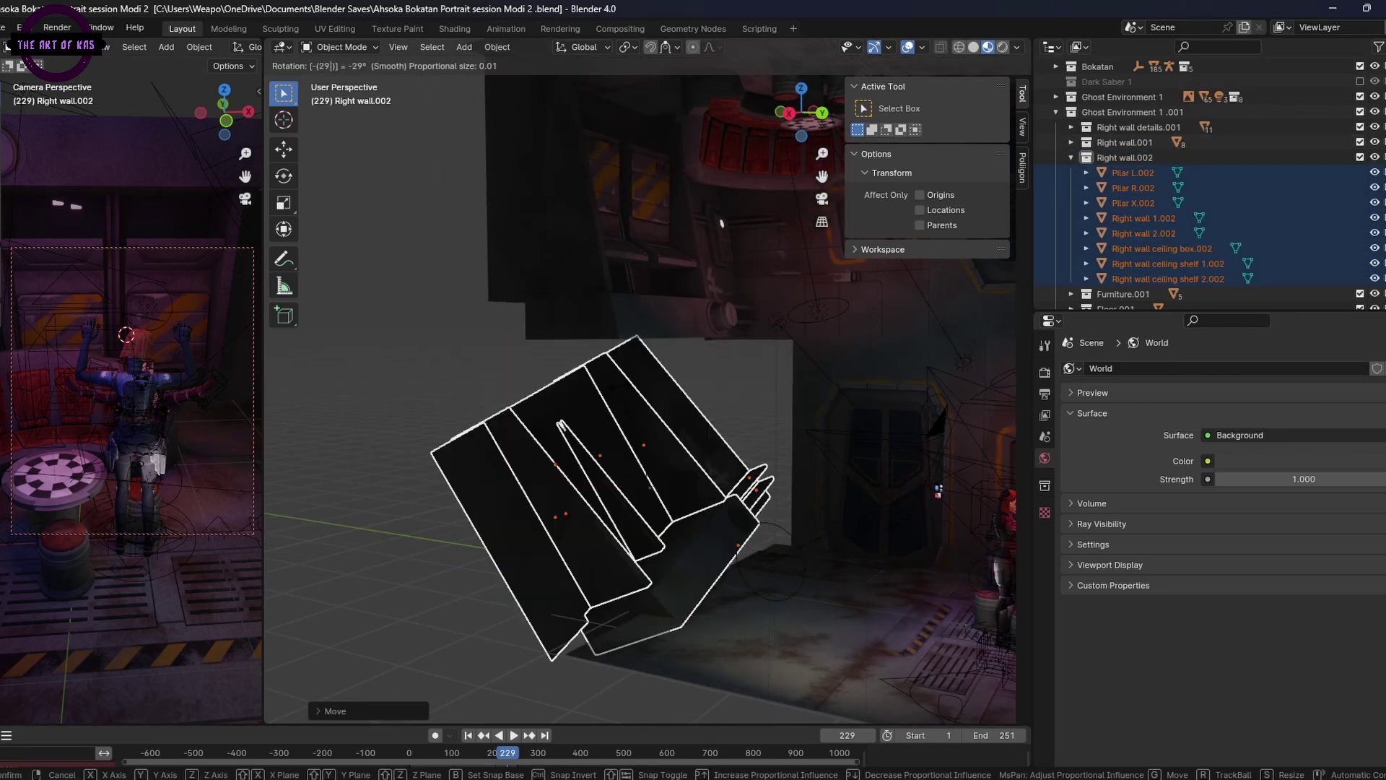
Step: Undo the free rotation and rotate the duplicated right wall 180° about the Y axis
{"action": "left_click", "coordinate": [642, 441]}
{"action": "key", "text": "ctrl+z"}
{"action": "middle_click_drag", "start_coordinate": [643, 442], "coordinate": [503, 416]}
{"action": "type", "text": "y180"}
{"action": "key", "text": "Return"}
{"action": "scroll", "coordinate": [502, 416], "scroll_direction": "up", "scroll_amount": 2}
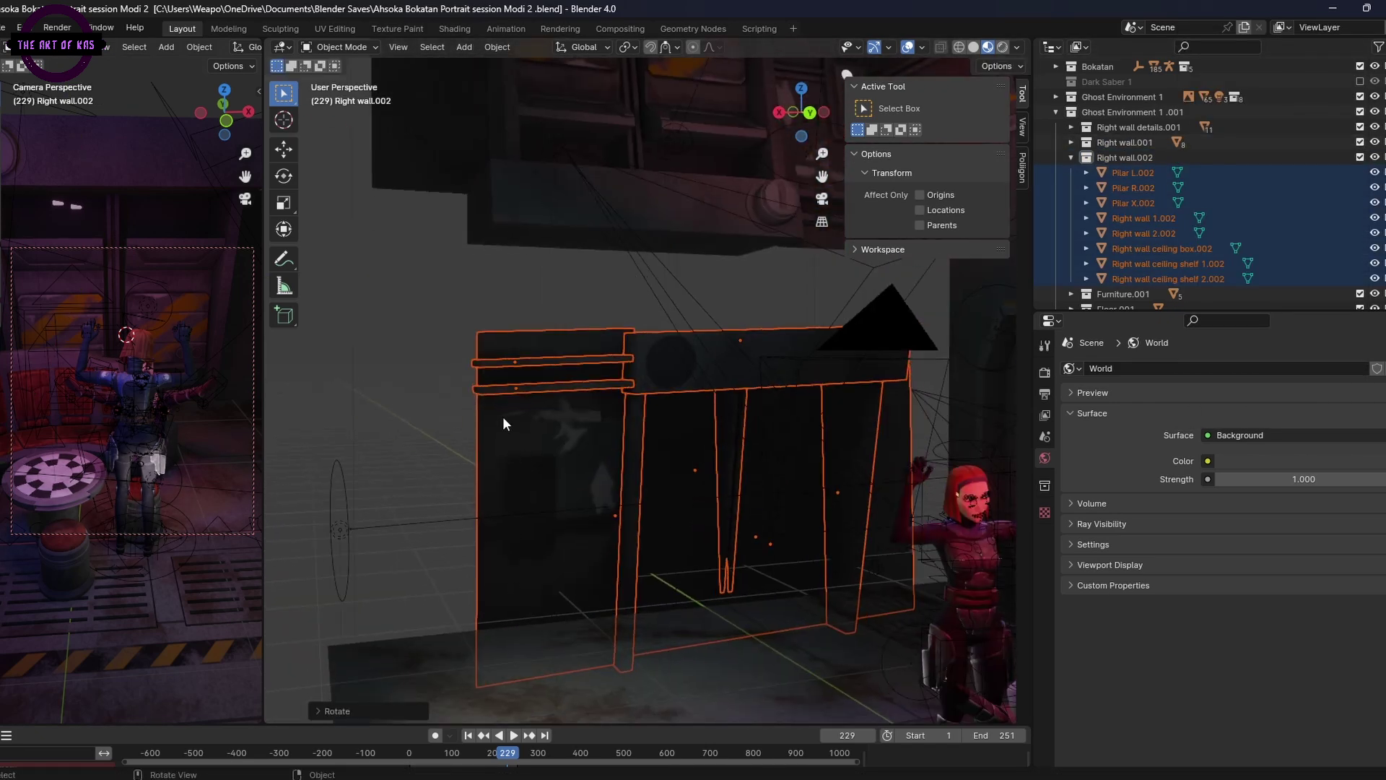
Step: Move and rotate the Right wall.002 objects to line them up along the open side of the lower room
{"action": "key", "text": "r"}
{"action": "key", "text": "g"}
{"action": "left_click", "coordinate": [541, 351]}
{"action": "middle_click_drag", "start_coordinate": [542, 350], "coordinate": [530, 376]}
{"action": "key", "text": "g"}
{"action": "key", "text": "r"}
{"action": "right_click", "coordinate": [681, 391]}
{"action": "key", "text": "r"}
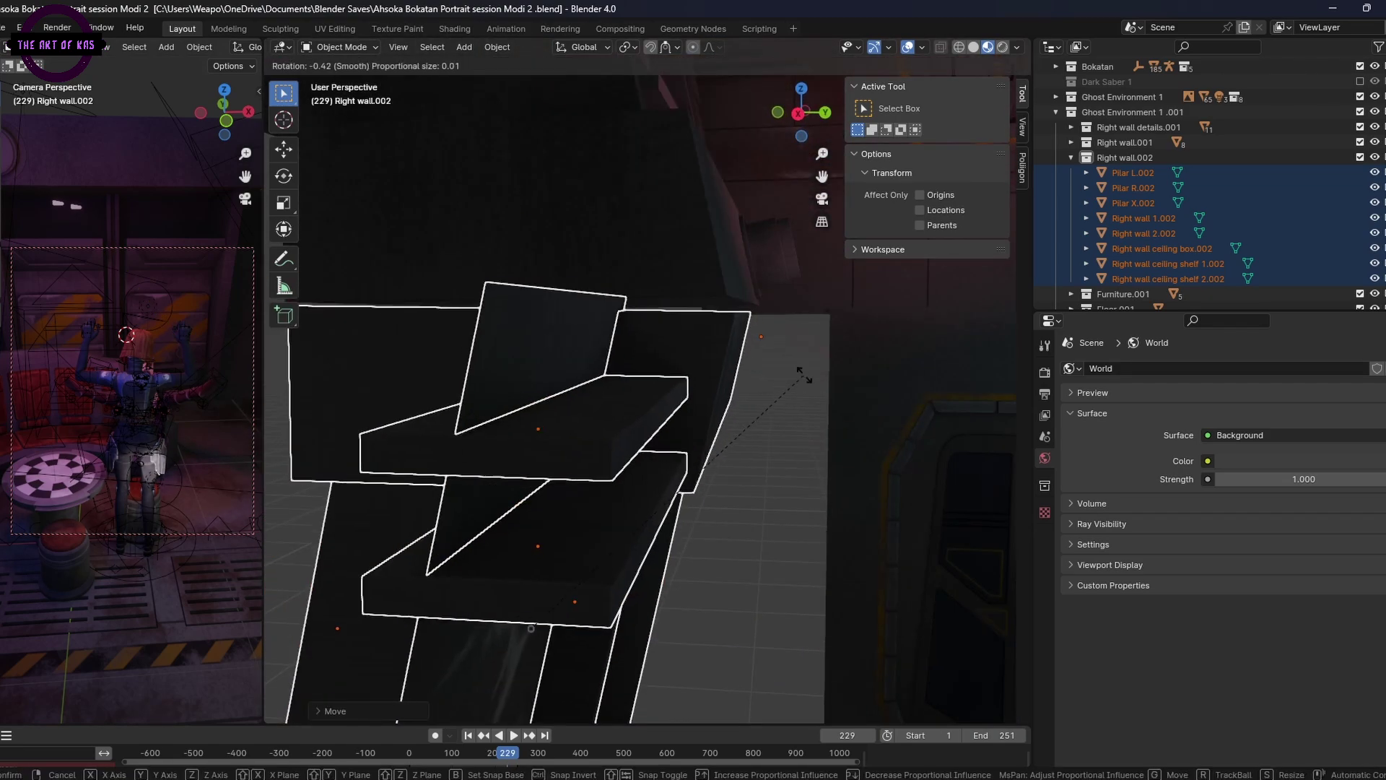
{"action": "left_click", "coordinate": [800, 376]}
{"action": "middle_click_drag", "start_coordinate": [799, 376], "coordinate": [776, 467]}
{"action": "left_click", "coordinate": [779, 426]}
Step: Duplicate the Back wall.001 collection inside Ghost Environment 1 .001 and select the copy's objects
{"action": "left_click", "coordinate": [1071, 158]}
{"action": "right_click", "coordinate": [1275, 233]}
{"action": "left_click", "coordinate": [1188, 133]}
{"action": "scroll", "coordinate": [1177, 189], "scroll_direction": "down", "scroll_amount": 2}
{"action": "right_click", "coordinate": [1177, 190]}
{"action": "left_click", "coordinate": [1119, 293]}
Step: Move the Back wall.002 objects to the lower room and fine-tune their position along the X axis
{"action": "key", "text": "g"}
{"action": "left_click", "coordinate": [751, 419]}
{"action": "key", "text": "g"}
{"action": "left_click", "coordinate": [787, 531]}
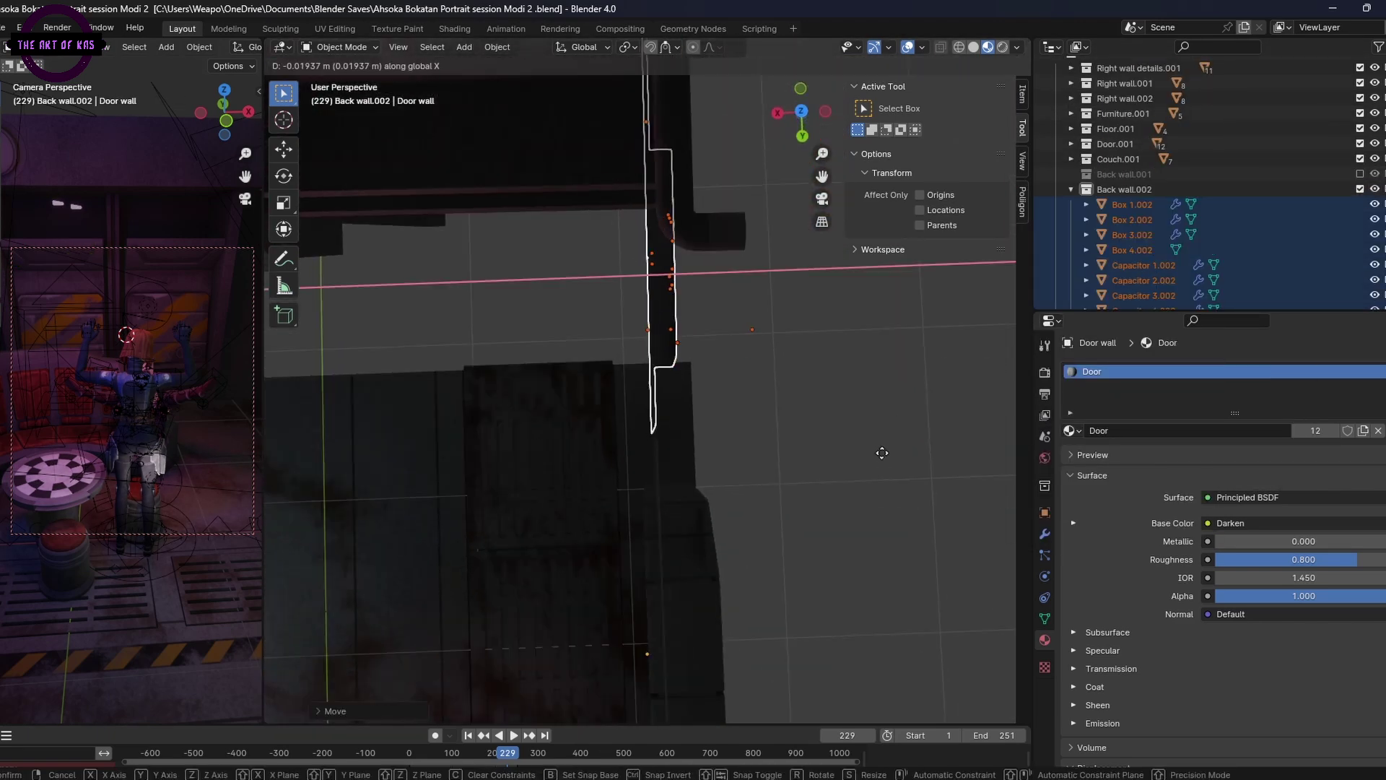
{"action": "left_click", "coordinate": [882, 453]}
Step: Remove the box detail objects from the Back wall.002 collection and select its capacitor details
{"action": "middle_click_drag", "start_coordinate": [882, 453], "coordinate": [548, 399]}
{"action": "left_click", "coordinate": [1006, 348]}
{"action": "left_click", "coordinate": [565, 446]}
{"action": "key", "text": "shift+d"}
{"action": "key", "text": "x"}
{"action": "left_click", "coordinate": [671, 390]}
{"action": "key", "text": "KP_Decimal"}
{"action": "middle_click_drag", "start_coordinate": [712, 369], "coordinate": [722, 469]}
{"action": "left_click", "coordinate": [1236, 207]}
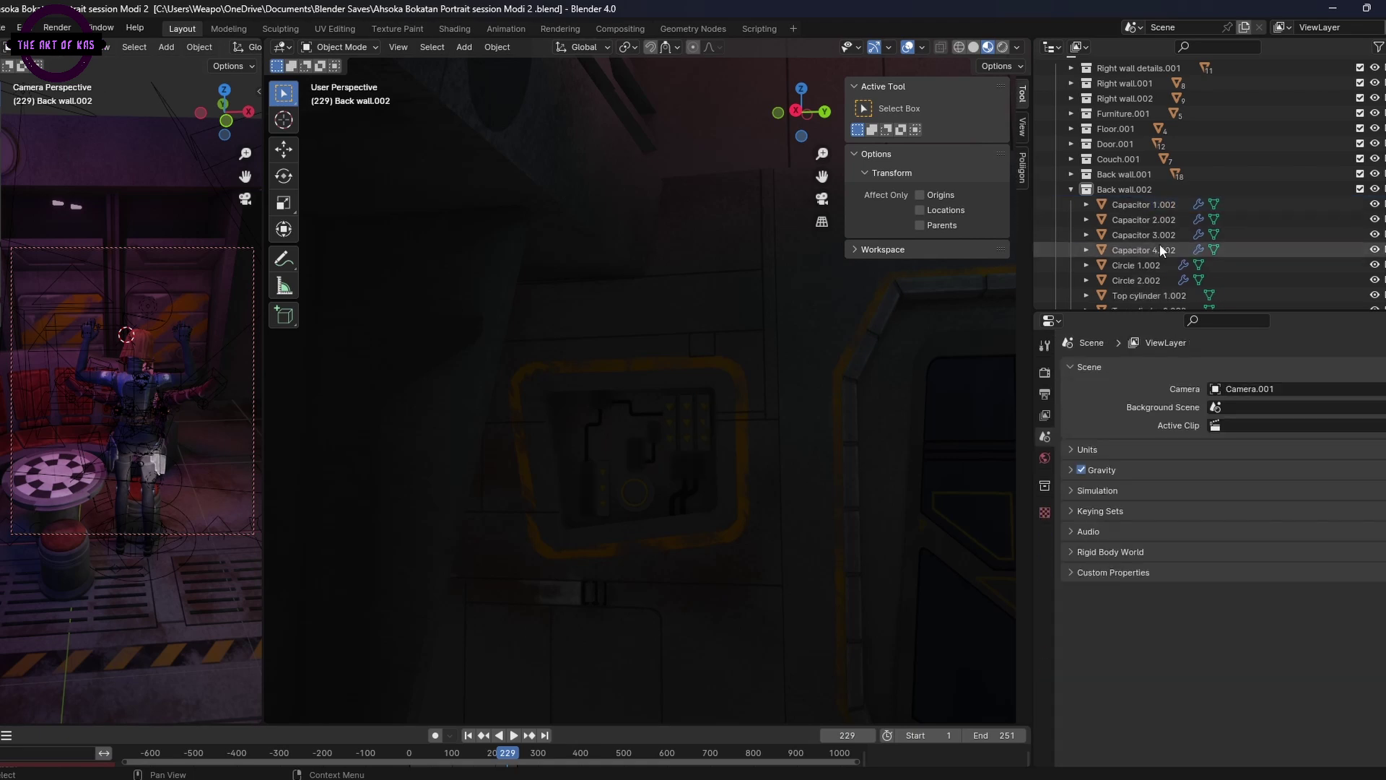
{"action": "left_click", "coordinate": [1159, 249]}
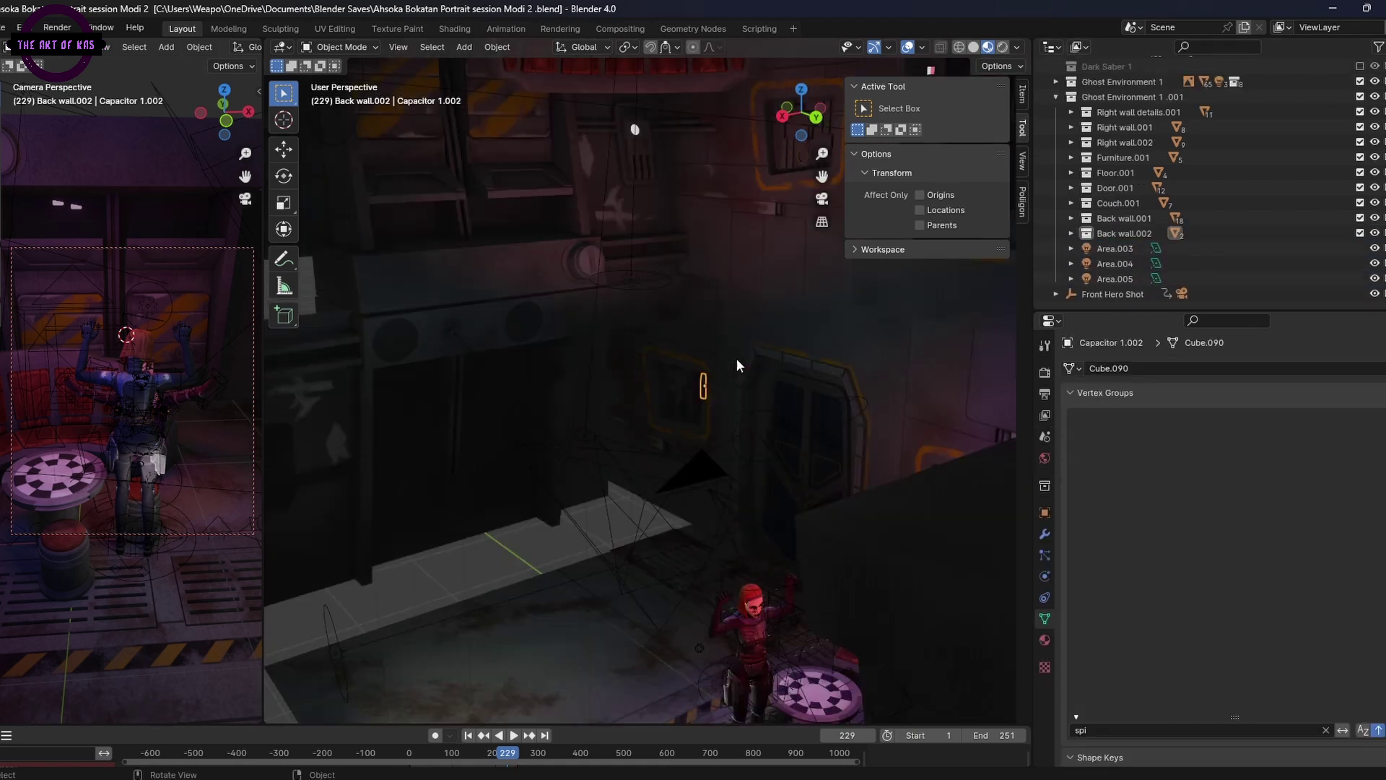
Step: Duplicate the right wall 2 panel and constrain the copy's movement to the X axis
{"action": "key", "text": "shift+d"}
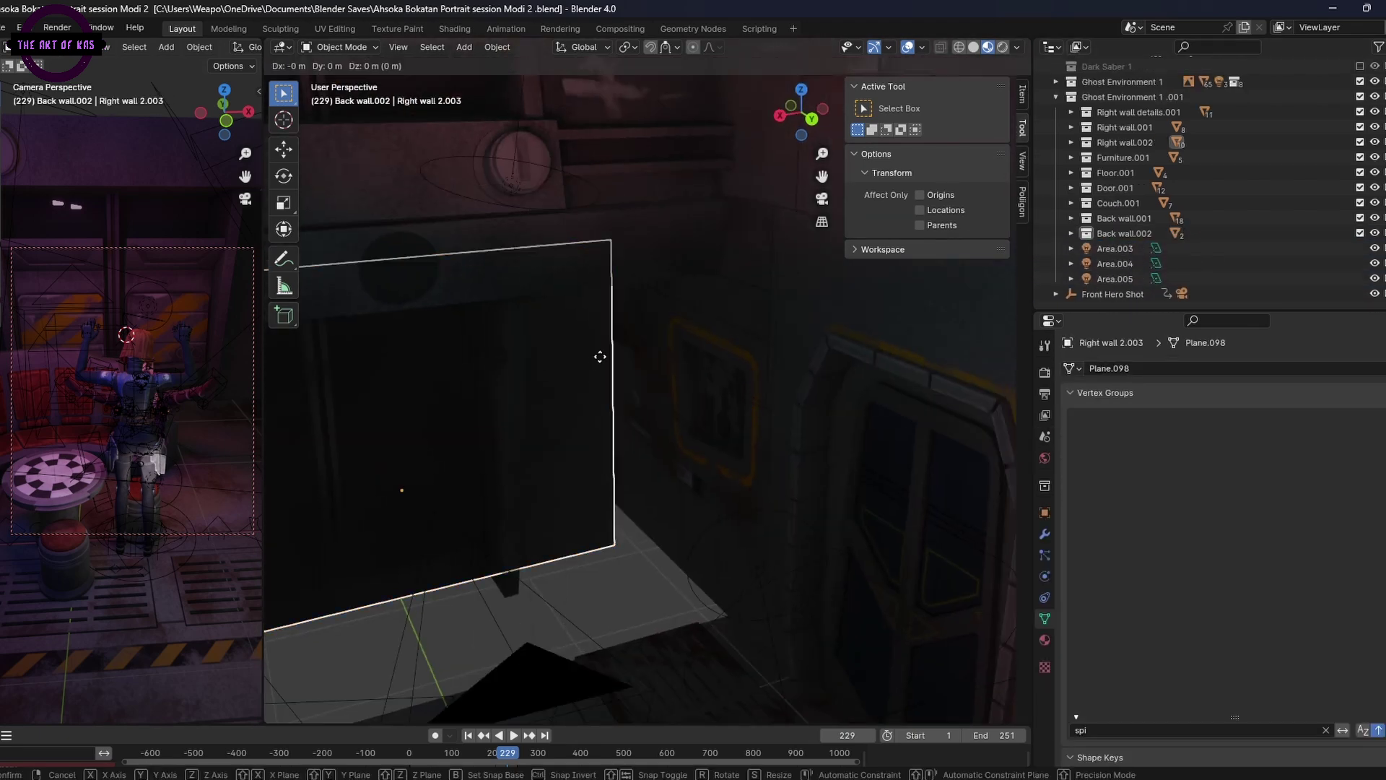
{"action": "key", "text": "x"}
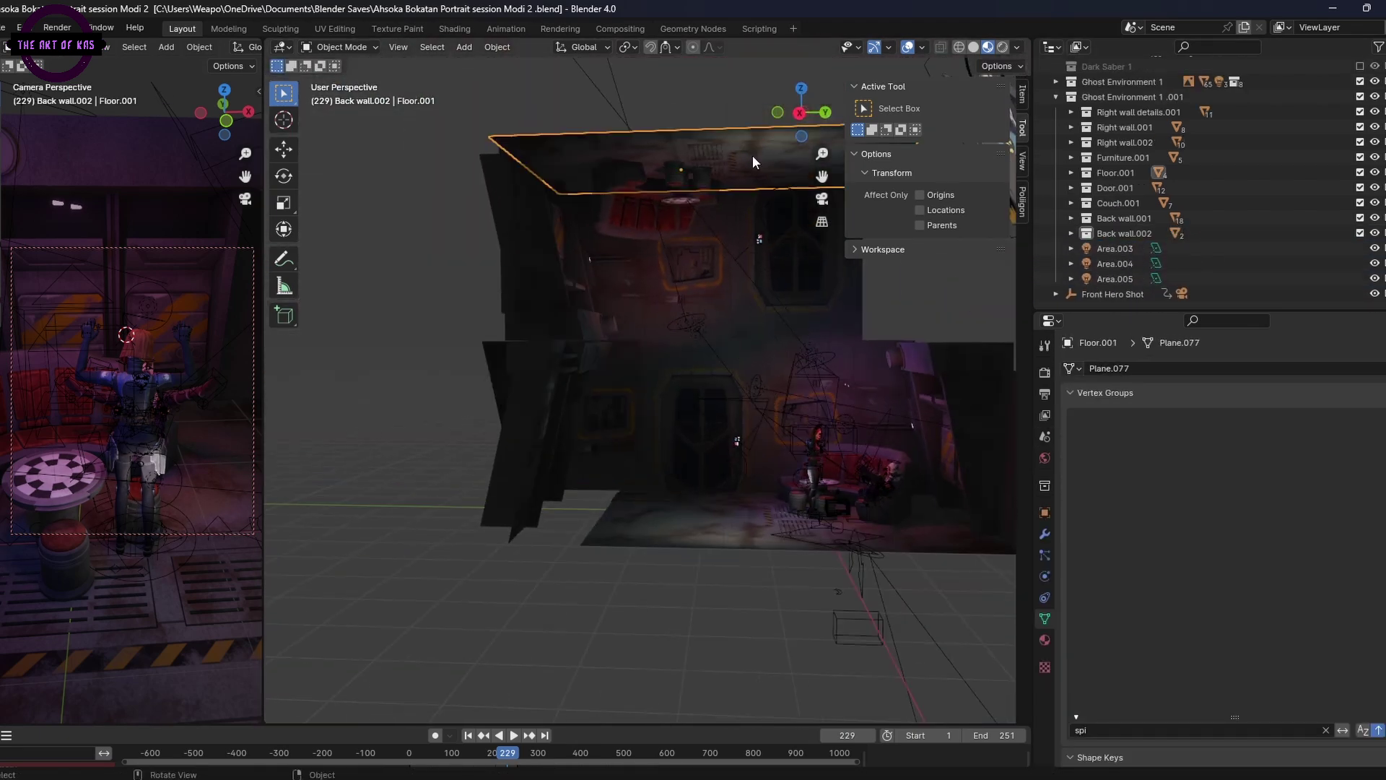
Step: Duplicate the upper room's Floor.001, place the copy beside the lower floor, and rotate it about the Z axis
{"action": "key", "text": "shift+d"}
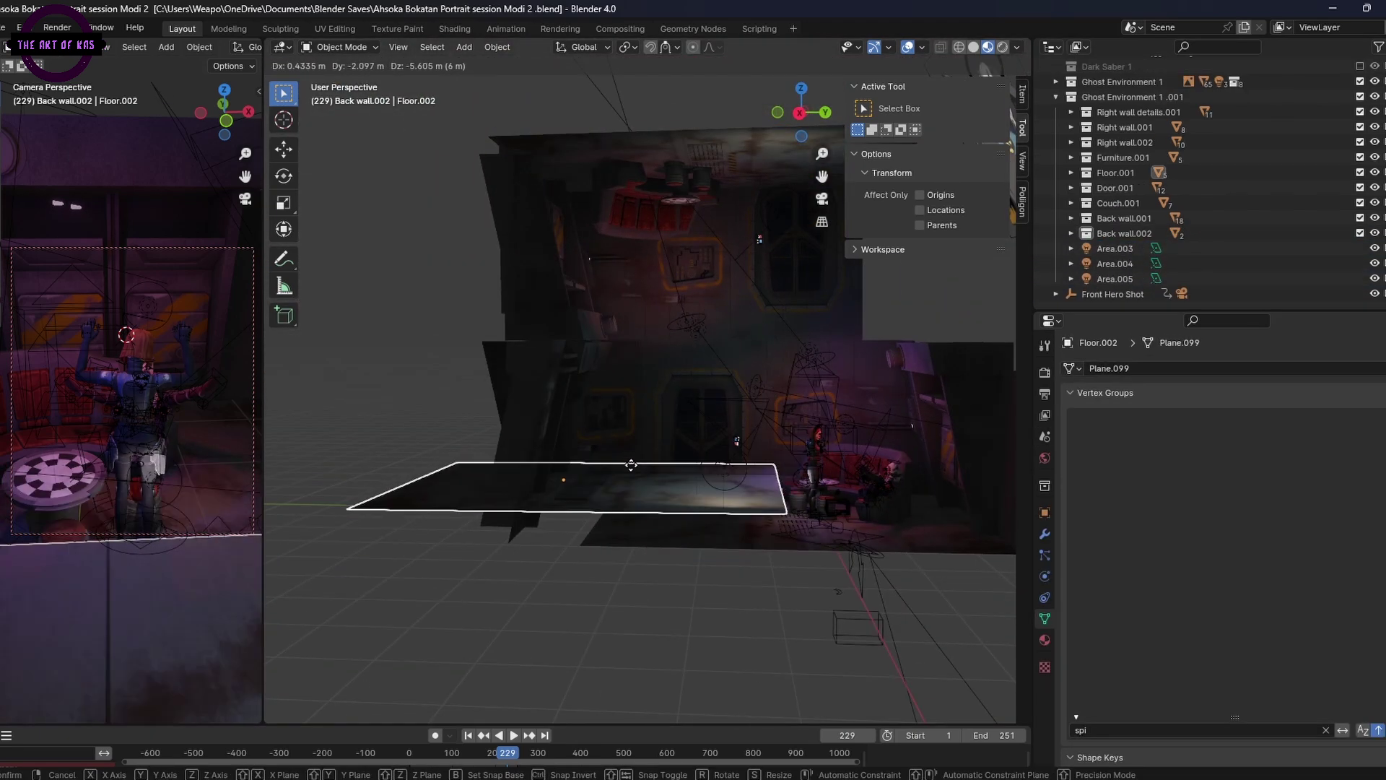
{"action": "left_click", "coordinate": [578, 481]}
{"action": "key", "text": "r"}
{"action": "key", "text": "z"}
{"action": "left_click", "coordinate": [546, 418]}
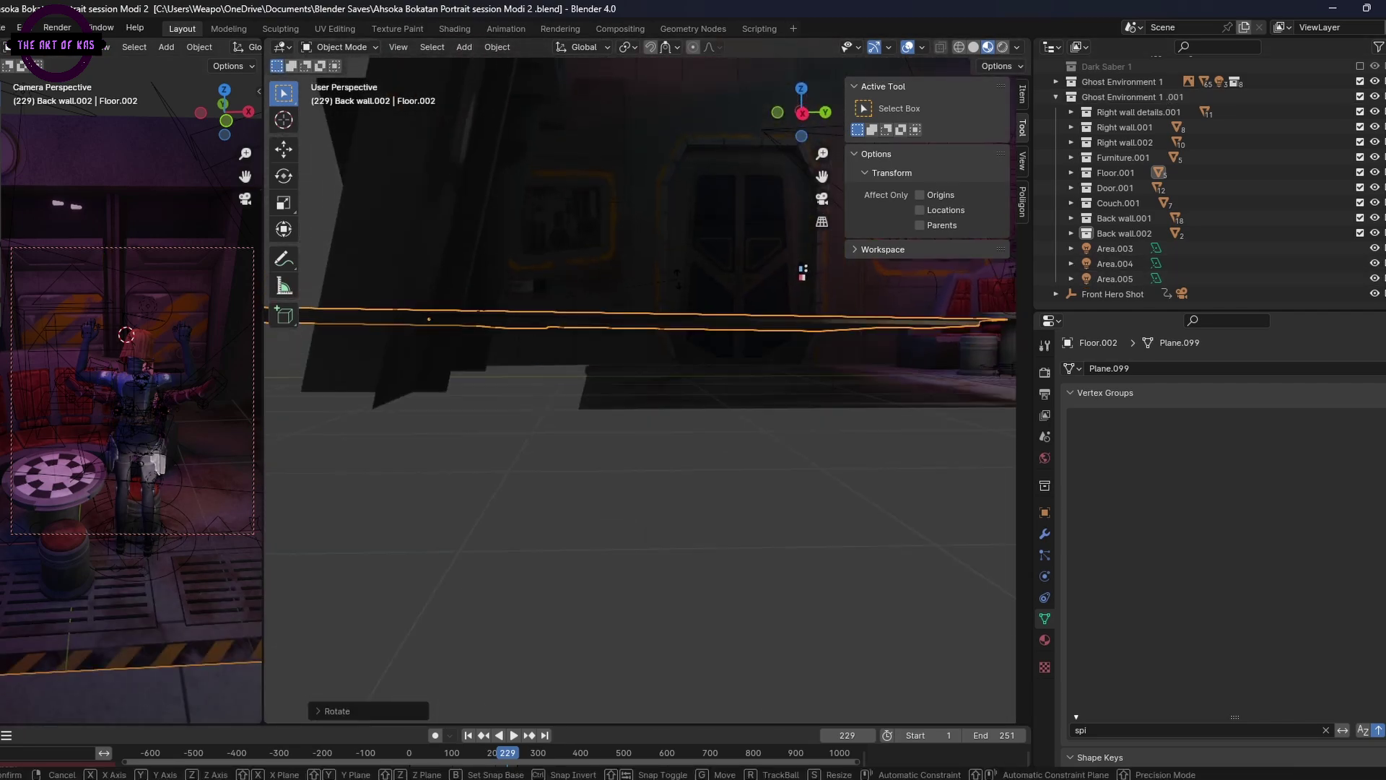
Step: Lower Floor.002 to the existing floor's level and shift it about -2.45 m along Y to meet the floor's edge
{"action": "key", "text": "g"}
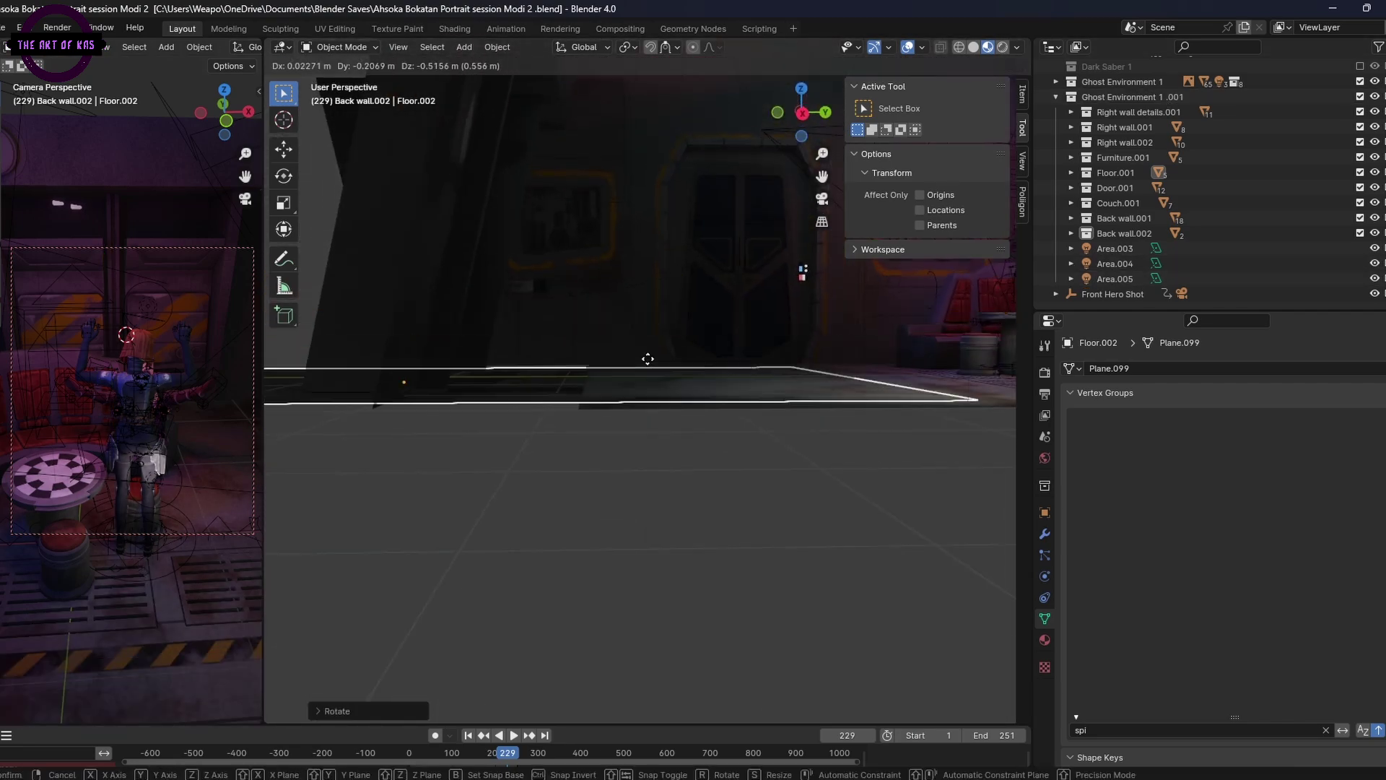
{"action": "key", "text": "r"}
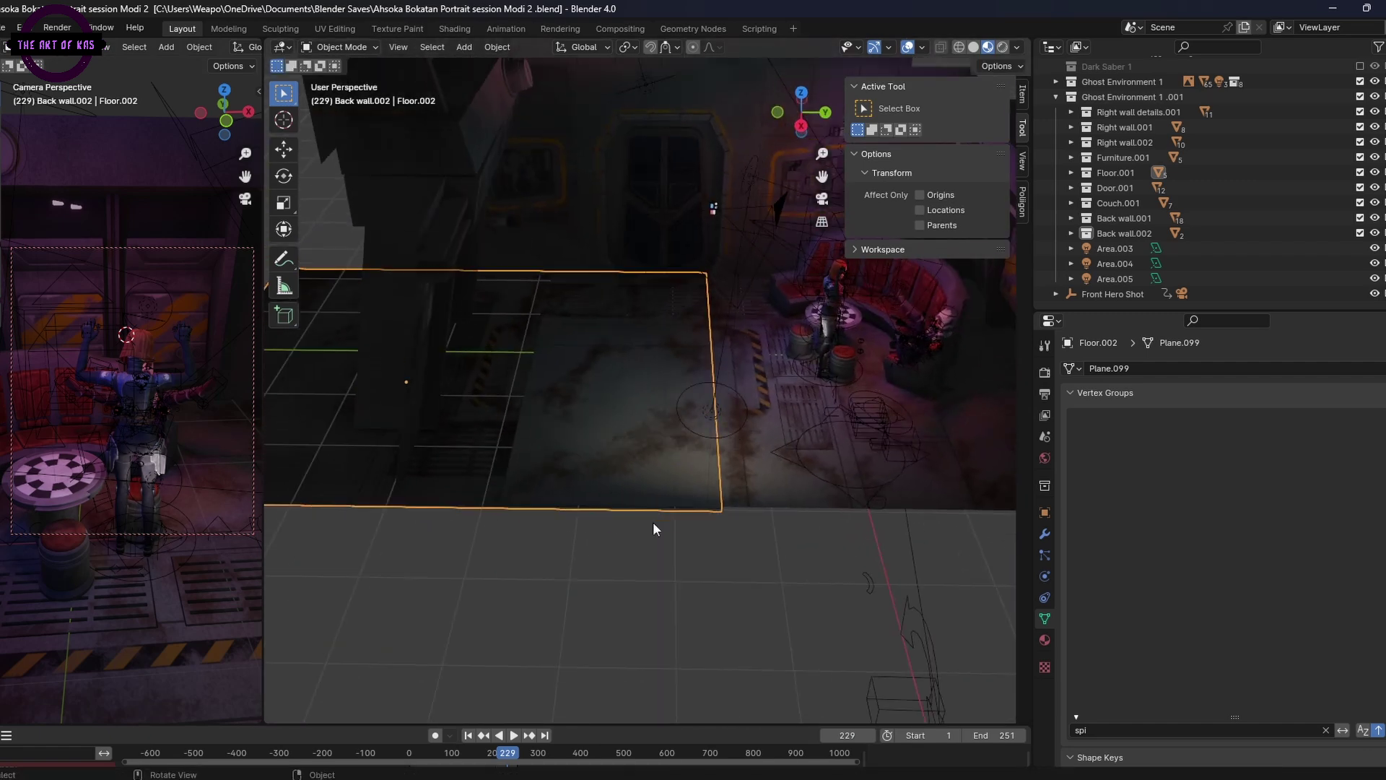
{"action": "key", "text": "g"}
{"action": "key", "text": "y"}
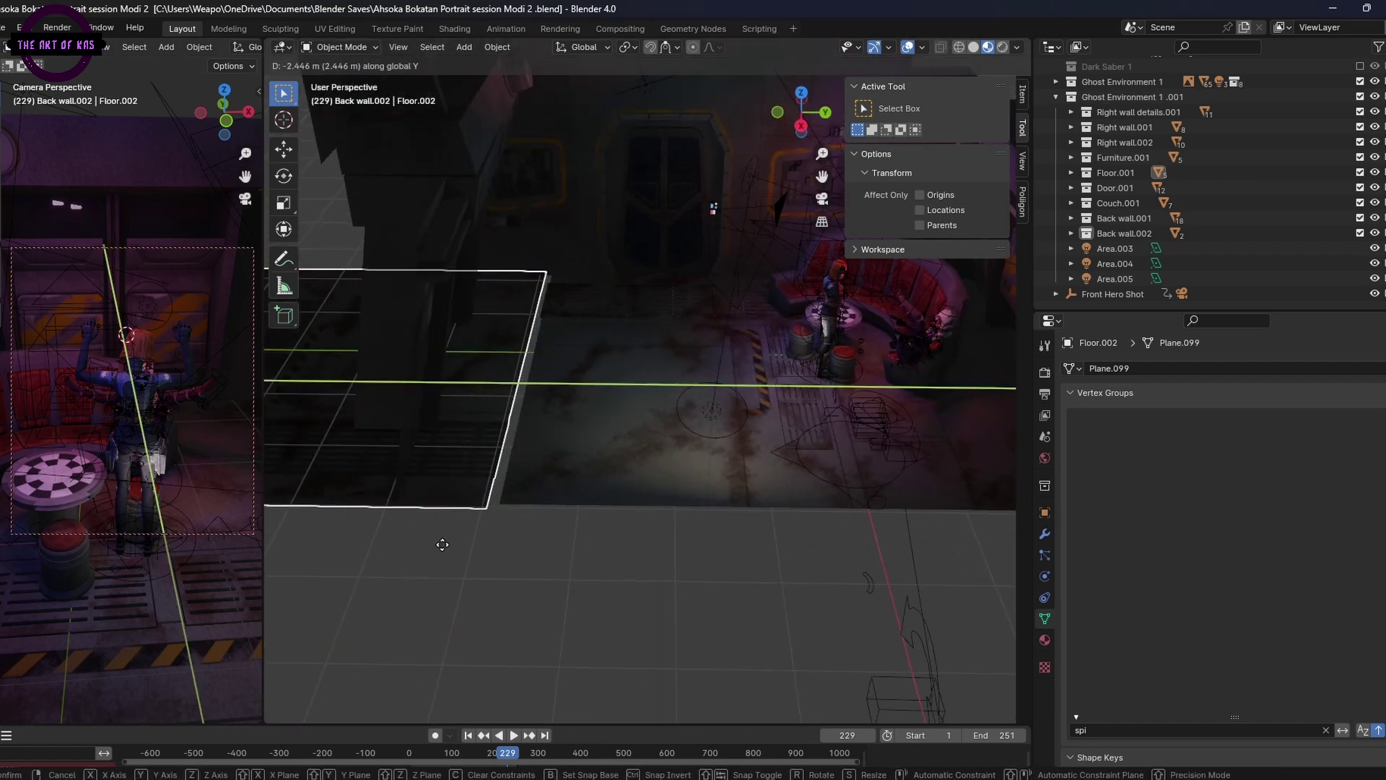
{"action": "left_click", "coordinate": [442, 544]}
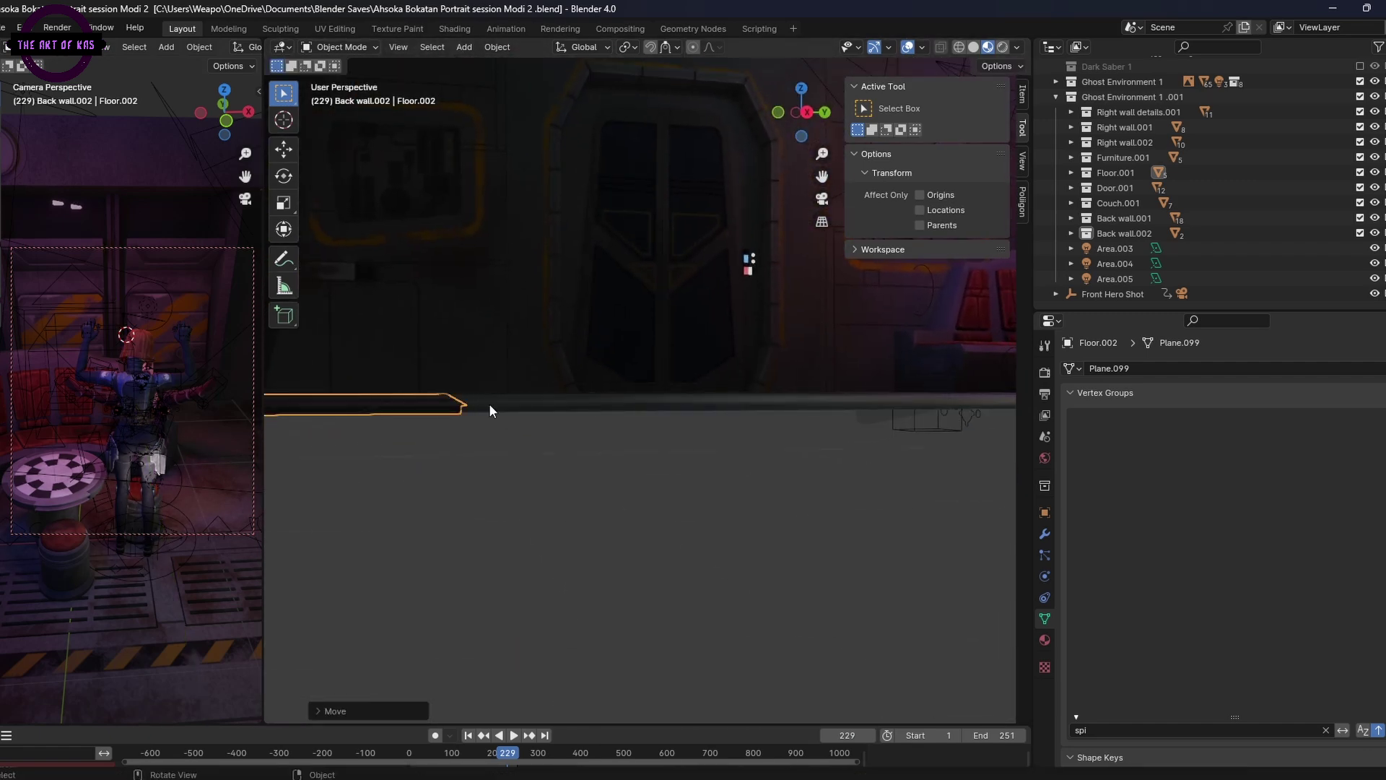
{"action": "middle_click_drag", "start_coordinate": [488, 403], "coordinate": [534, 491]}
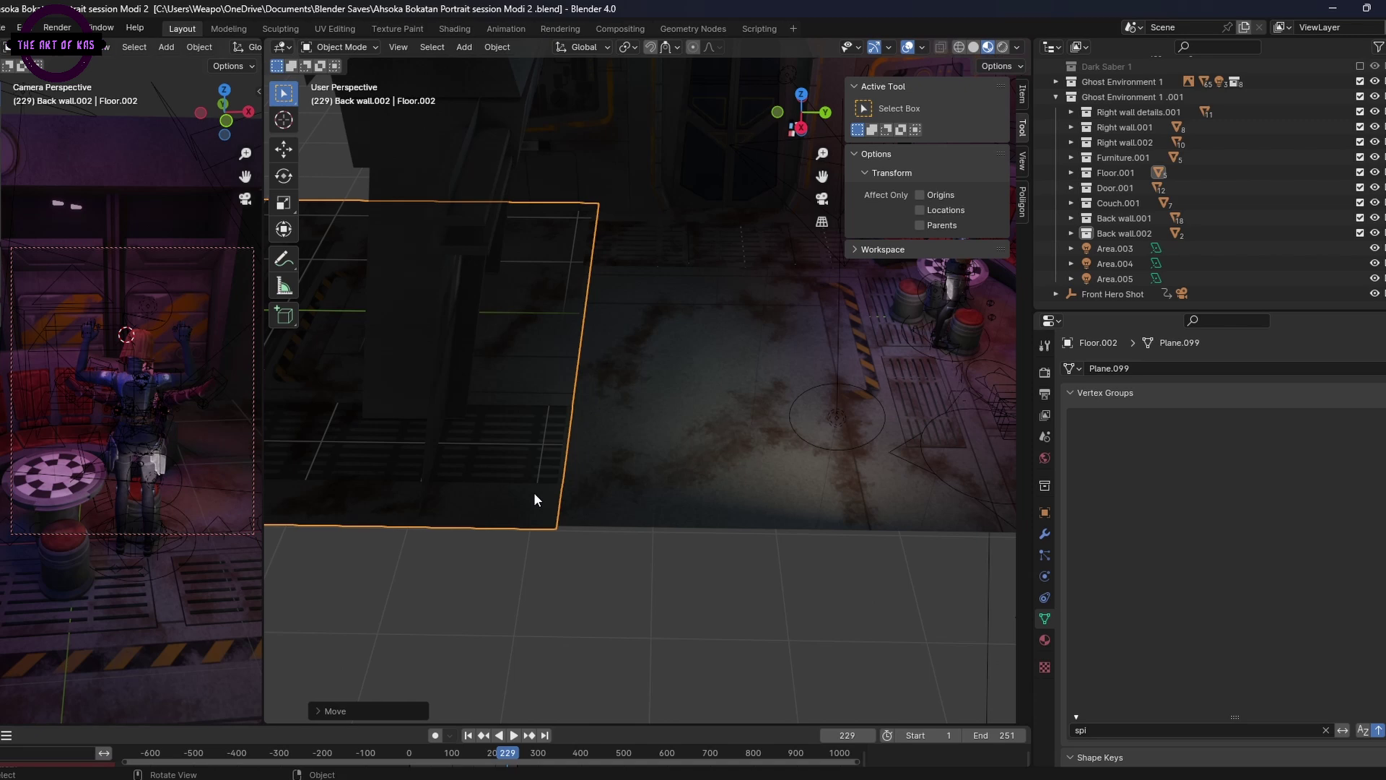
{"action": "middle_click_drag", "start_coordinate": [534, 493], "coordinate": [537, 440]}
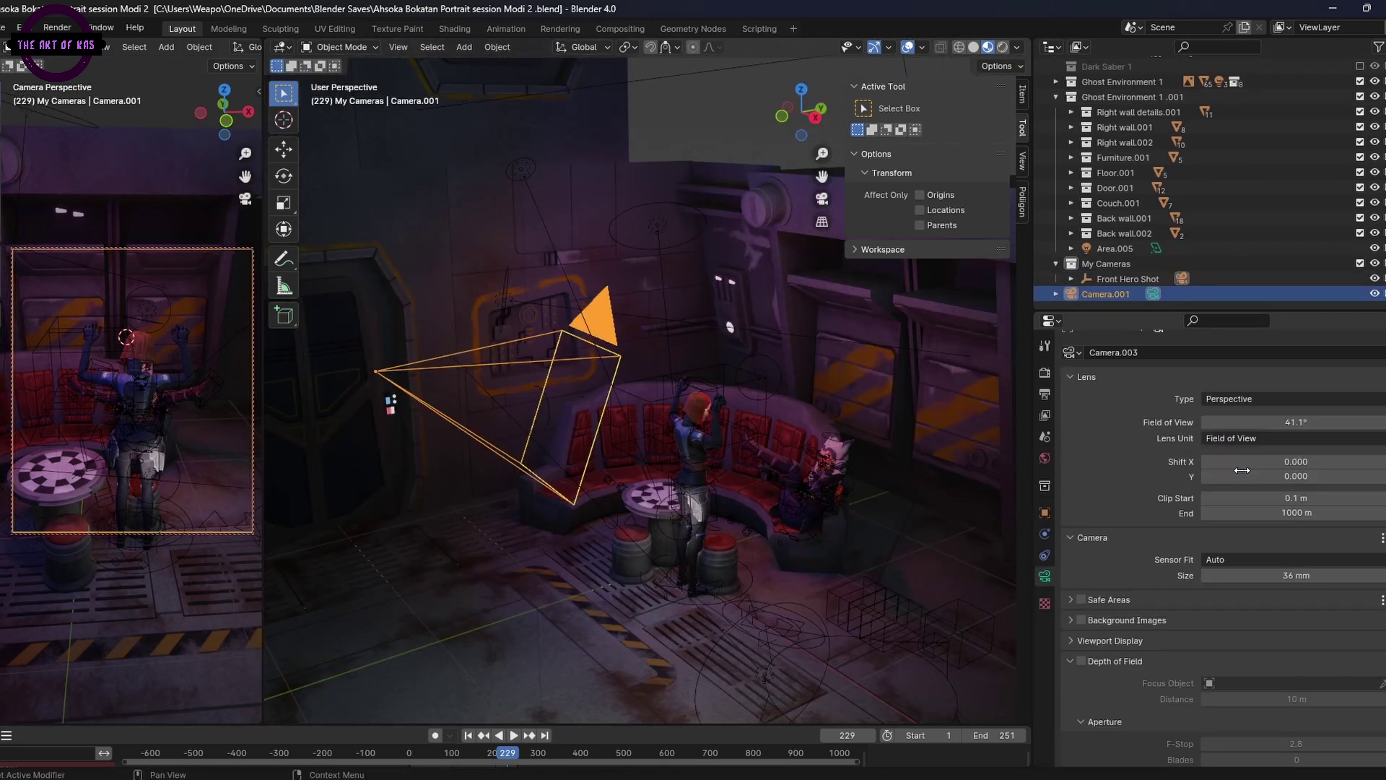
Step: Set Camera.001's lens unit to millimeters and sensor size to 35 mm, and enable its depth of field
{"action": "left_click_drag", "start_coordinate": [1256, 575], "coordinate": [1271, 575]}
{"action": "left_click", "coordinate": [1258, 438]}
{"action": "left_click", "coordinate": [1259, 455]}
{"action": "scroll", "coordinate": [1260, 506], "scroll_direction": "down", "scroll_amount": 2}
{"action": "left_click_drag", "start_coordinate": [1285, 516], "coordinate": [1274, 516]}
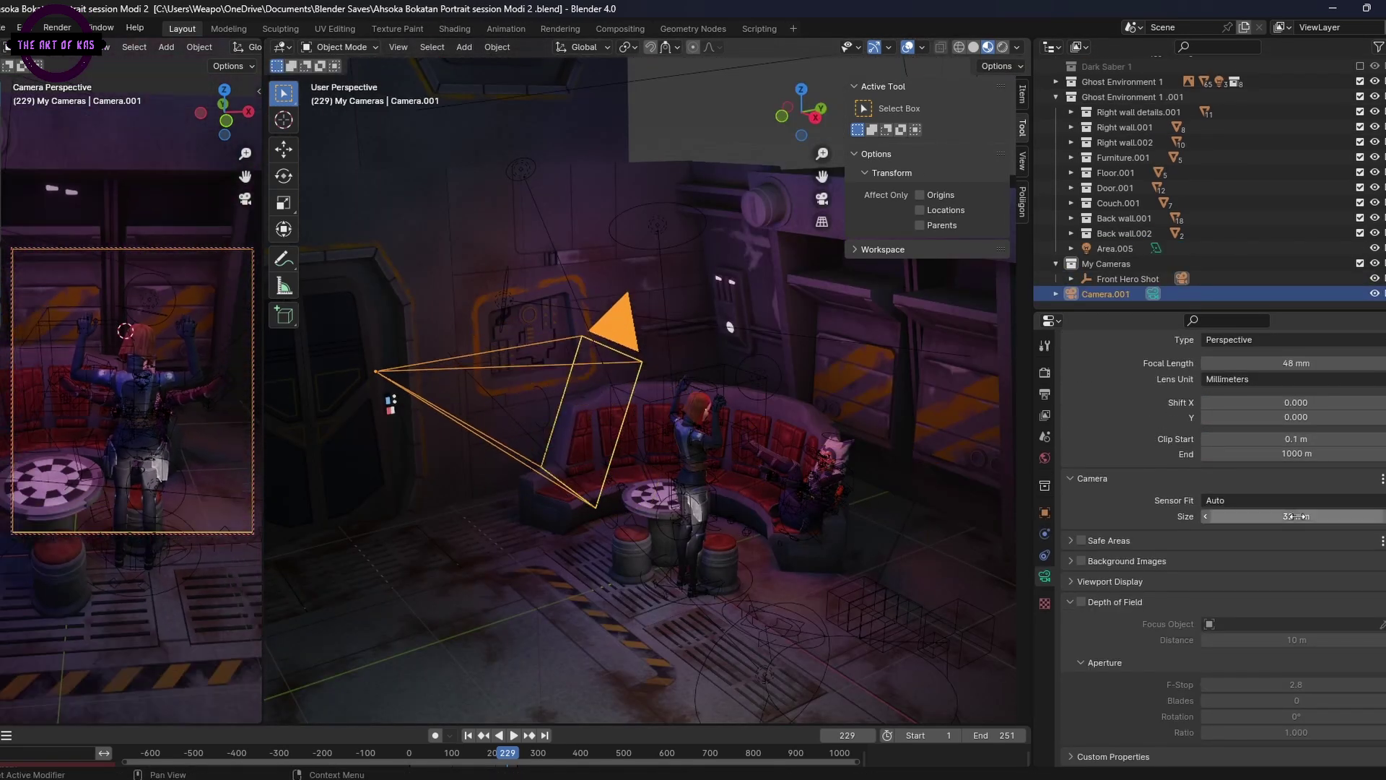
{"action": "double_click", "coordinate": [1277, 516]}
{"action": "type", "text": "35"}
{"action": "left_click", "coordinate": [1081, 602]}
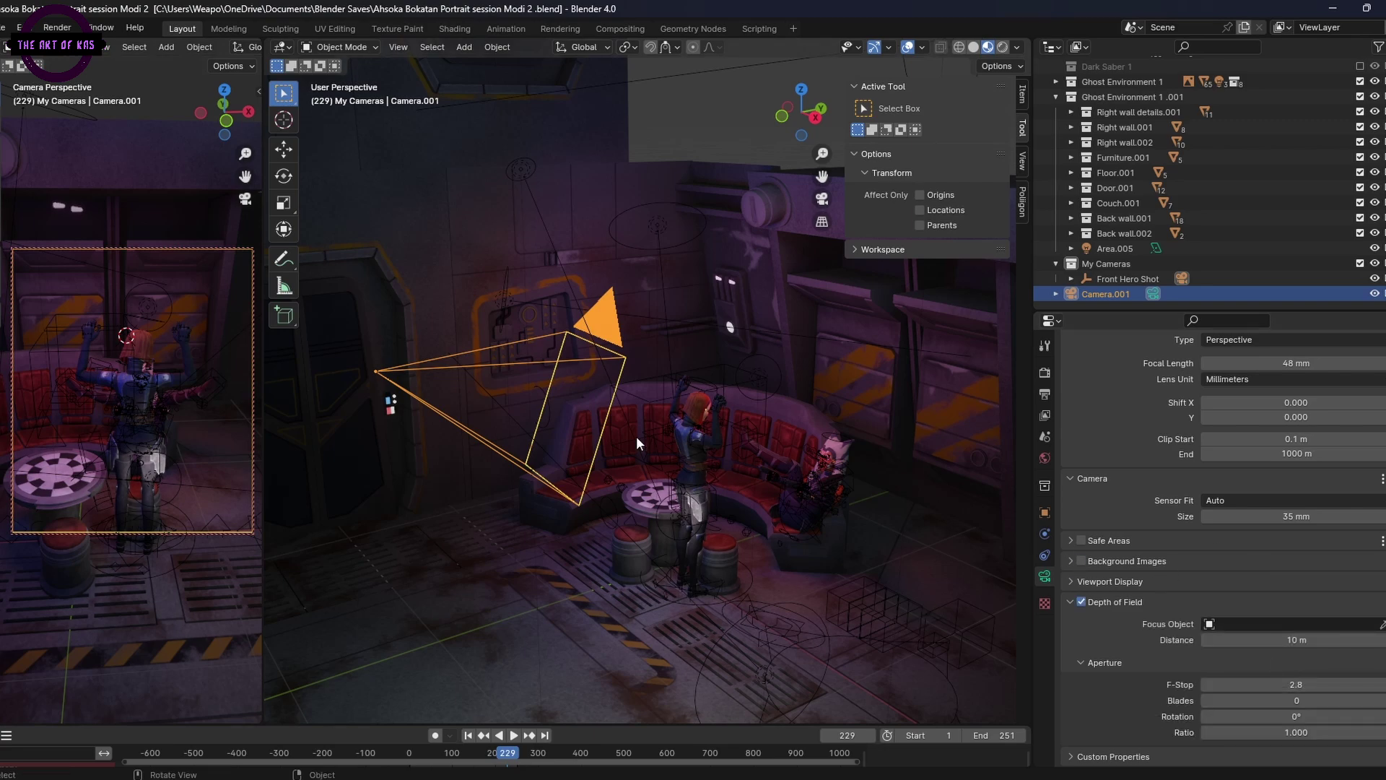
Step: Reframe Camera.001 on Ahsoka seated on the couch and adjust the camera's position
{"action": "scroll", "coordinate": [159, 401], "scroll_direction": "up", "scroll_amount": 5}
{"action": "middle_click_drag", "start_coordinate": [196, 397], "coordinate": [219, 414]}
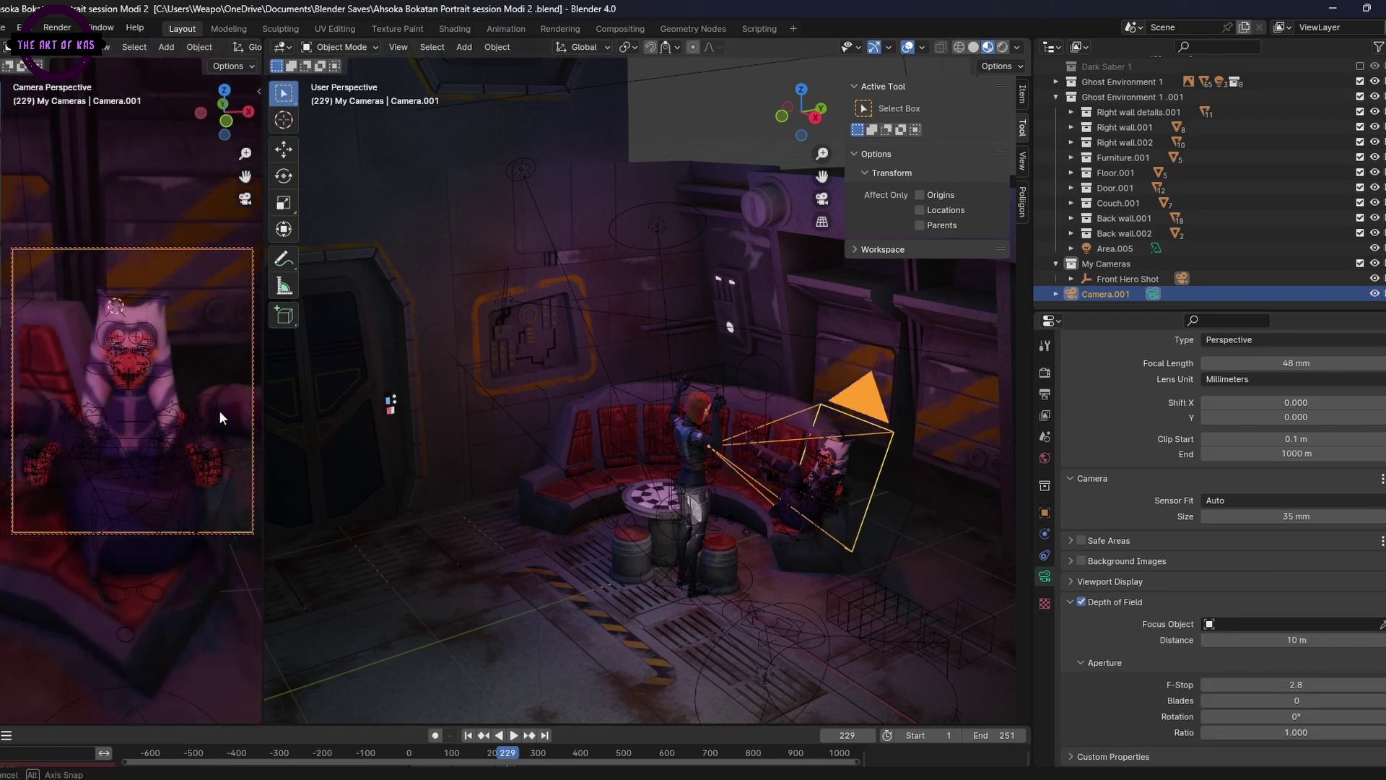
{"action": "left_click", "coordinate": [811, 439]}
{"action": "scroll", "coordinate": [477, 335], "scroll_direction": "up", "scroll_amount": 3}
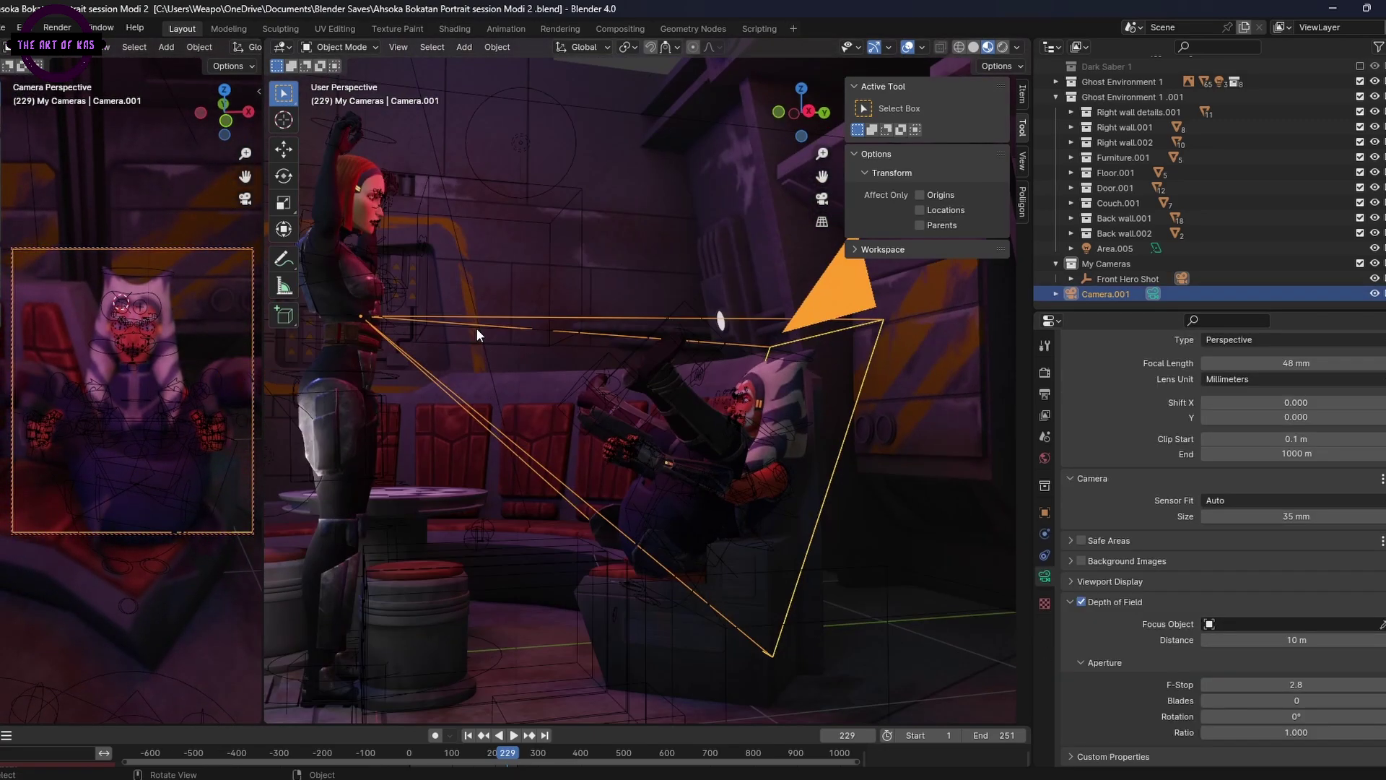
{"action": "key", "text": "g"}
{"action": "left_click", "coordinate": [491, 336]}
Step: Rotate Camera.001 about the X axis to tilt its view of Ahsoka
{"action": "middle_click_drag", "start_coordinate": [491, 336], "coordinate": [731, 474]}
{"action": "scroll", "coordinate": [731, 474], "scroll_direction": "up", "scroll_amount": 3}
{"action": "key", "text": "r"}
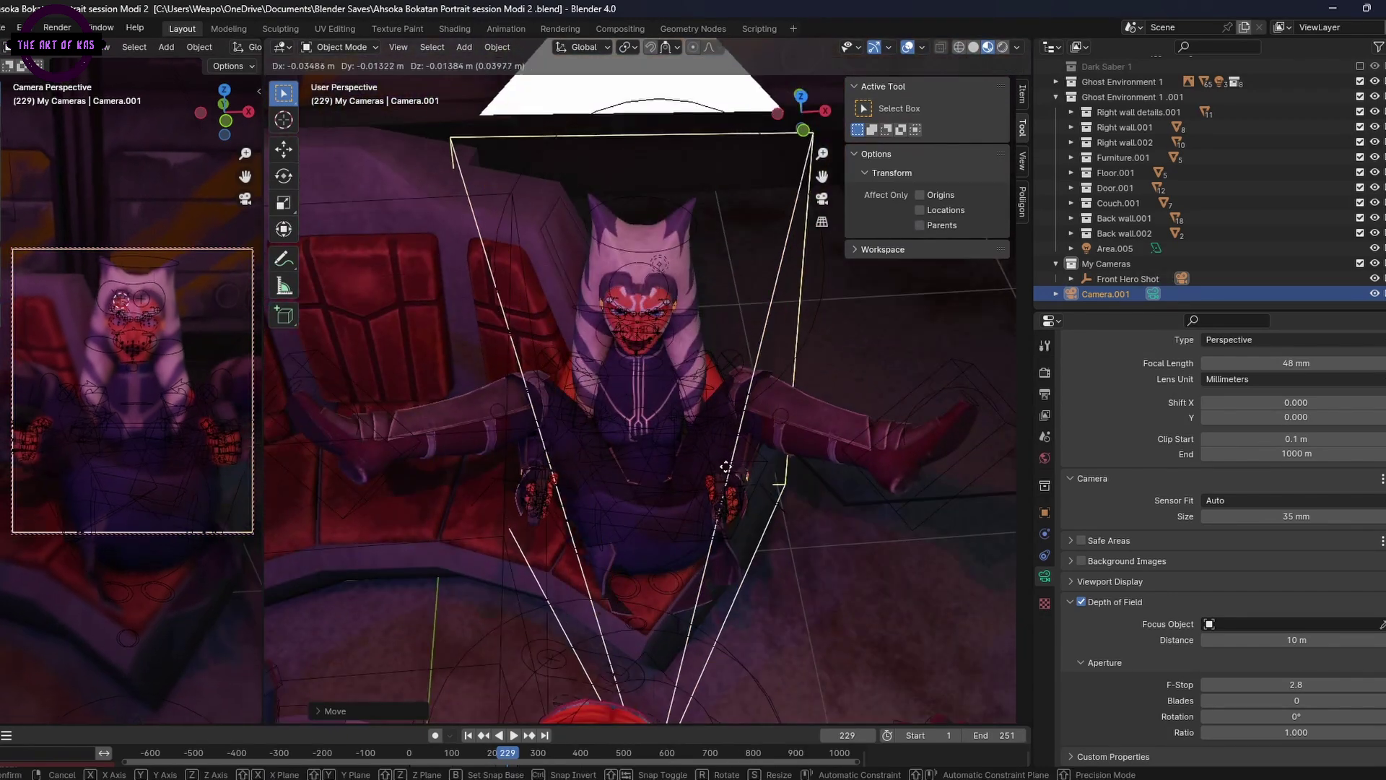
{"action": "key", "text": "x"}
{"action": "left_click", "coordinate": [782, 586]}
{"action": "middle_click_drag", "start_coordinate": [782, 590], "coordinate": [780, 530]}
Step: Exclude the Bokatan collection from the view layer and move Camera.001 to refine Ahsoka's framing
{"action": "scroll", "coordinate": [1089, 147], "scroll_direction": "up", "scroll_amount": 10}
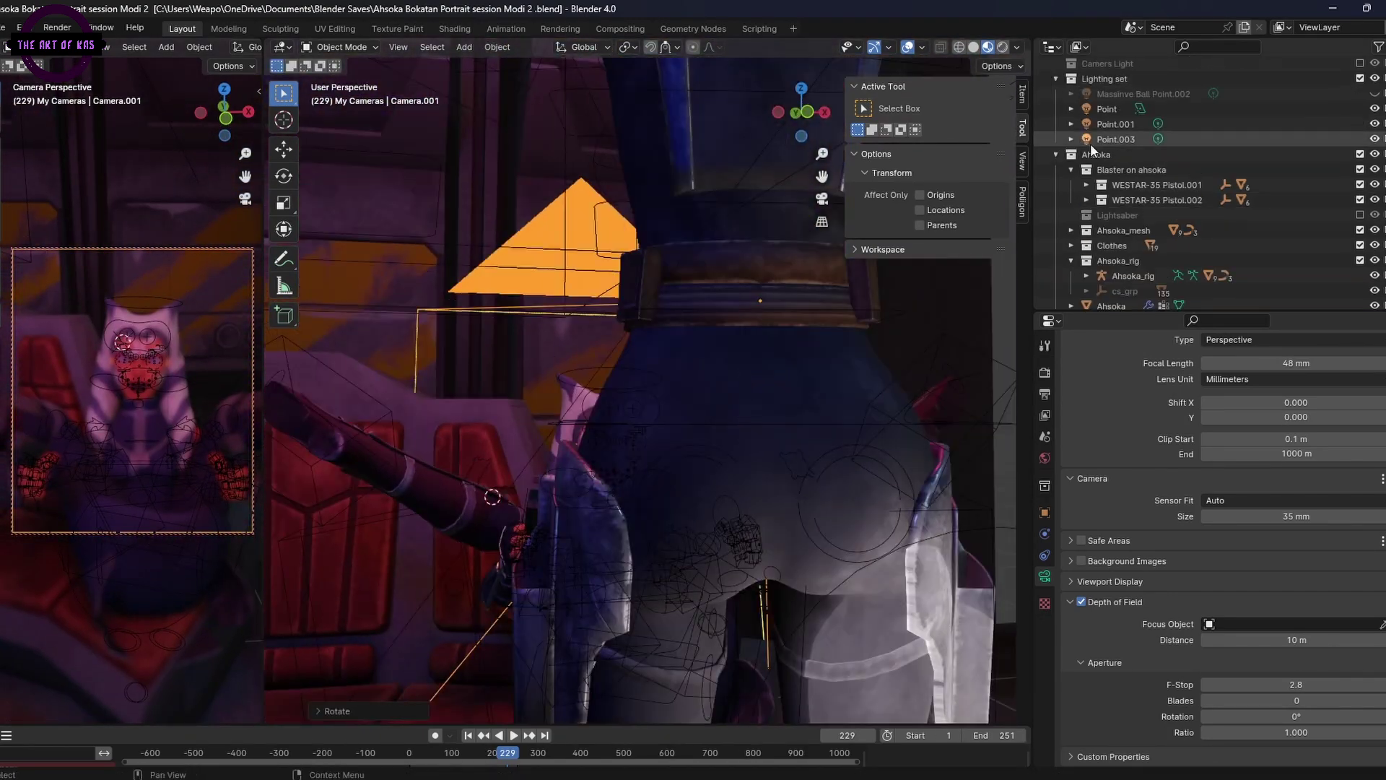
{"action": "left_click", "coordinate": [1056, 95]}
{"action": "left_click", "coordinate": [1056, 111]}
{"action": "left_click", "coordinate": [1360, 126]}
{"action": "key", "text": "g"}
{"action": "left_click", "coordinate": [769, 409]}
{"action": "middle_click_drag", "start_coordinate": [769, 410], "coordinate": [614, 488]}
Step: Set the camera's depth-of-field focus object to Ahsoka's Dress and its F-stop to 8.0
{"action": "left_click", "coordinate": [1383, 624]}
{"action": "left_click", "coordinate": [207, 491]}
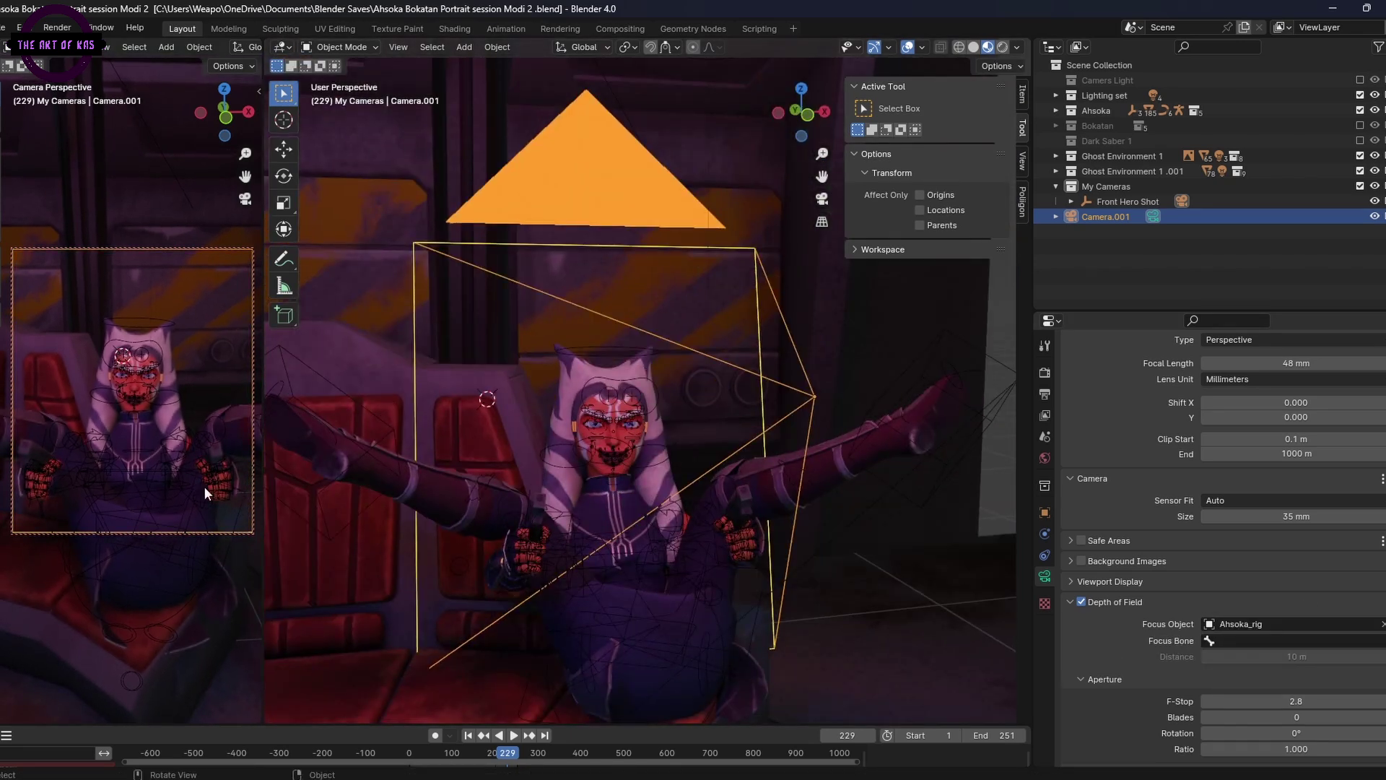
{"action": "left_click", "coordinate": [1382, 624]}
{"action": "left_click", "coordinate": [1382, 624]}
{"action": "left_click", "coordinate": [748, 492]}
{"action": "mouse_move", "coordinate": [1308, 681]}
{"action": "left_mouse_down"}
{"action": "mouse_move", "coordinate": [1274, 683]}
{"action": "mouse_move", "coordinate": [1336, 683]}
{"action": "left_mouse_up"}
{"action": "left_click", "coordinate": [1382, 625]}
{"action": "left_click", "coordinate": [1383, 624]}
{"action": "left_click", "coordinate": [628, 498]}
Step: Switch the main viewport to solid shading and rotate Camera.003 toward Bokatan
{"action": "scroll", "coordinate": [628, 476], "scroll_direction": "down", "scroll_amount": 5}
{"action": "middle_click_drag", "start_coordinate": [602, 368], "coordinate": [657, 526]}
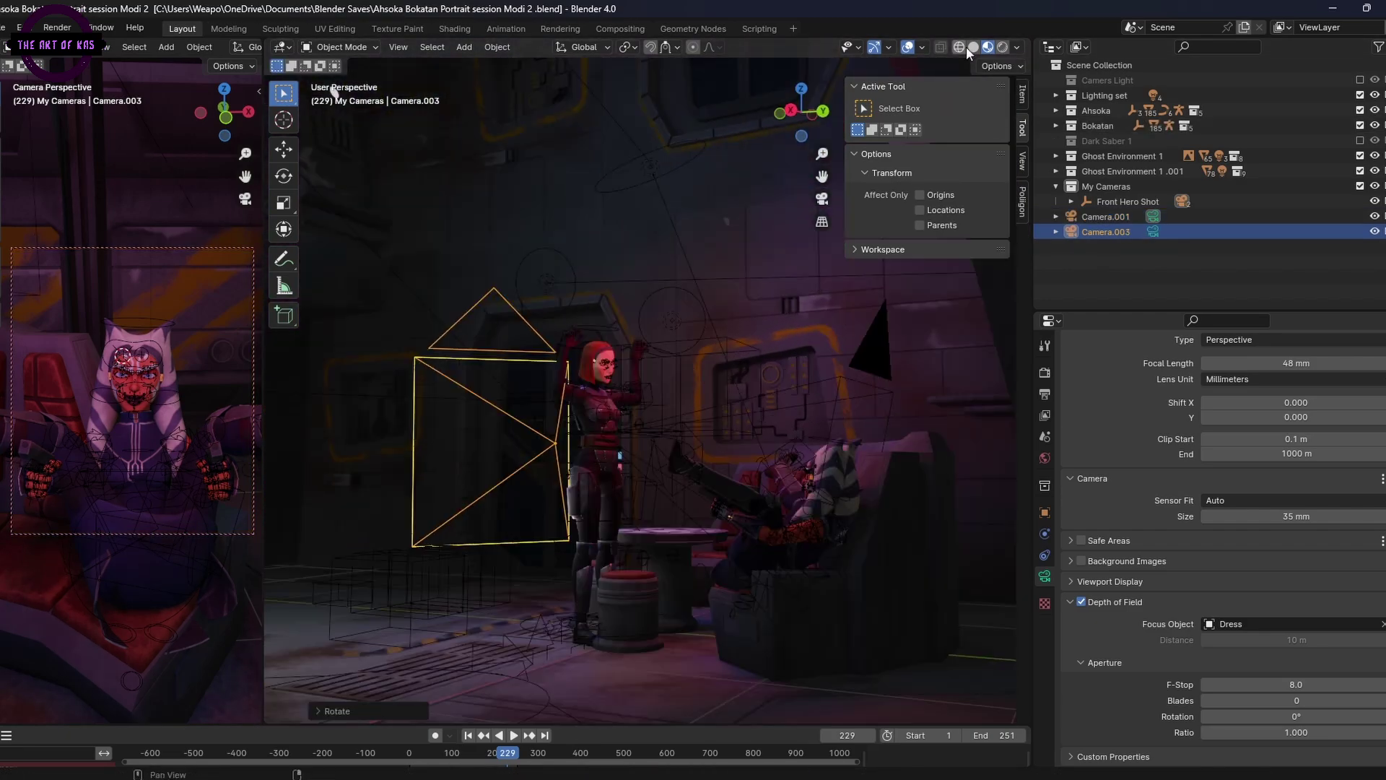
{"action": "left_click", "coordinate": [973, 47]}
{"action": "mouse_move", "coordinate": [657, 490]}
{"action": "middle_mouse_down"}
{"action": "mouse_move", "coordinate": [785, 452]}
{"action": "mouse_move", "coordinate": [515, 354]}
{"action": "mouse_move", "coordinate": [730, 356]}
{"action": "middle_mouse_up"}
{"action": "key", "text": "r"}
{"action": "left_click", "coordinate": [575, 365]}
Step: Make Camera.003 the active scene camera and move it to frame Bokatan
{"action": "scroll", "coordinate": [576, 366], "scroll_direction": "up", "scroll_amount": 3}
{"action": "key", "text": "ctrl+KP_0"}
{"action": "key", "text": "g"}
{"action": "left_click", "coordinate": [167, 361]}
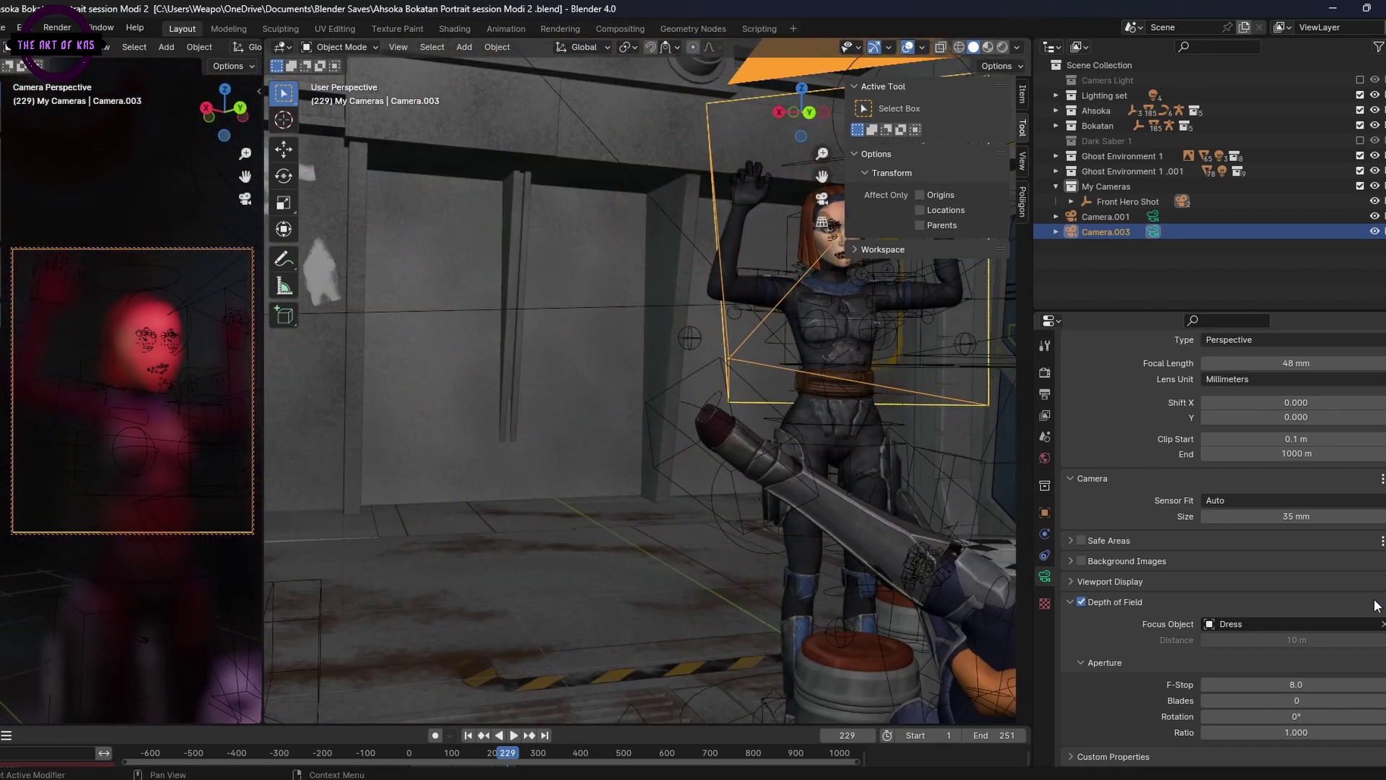
Step: Replace Camera.003's depth-of-field focus object with one picked on Bokatan
{"action": "left_click", "coordinate": [1381, 623]}
{"action": "left_click", "coordinate": [1382, 623]}
{"action": "left_click", "coordinate": [836, 246]}
{"action": "middle_click_drag", "start_coordinate": [835, 246], "coordinate": [533, 429]}
{"action": "left_click", "coordinate": [1382, 624]}
{"action": "left_click", "coordinate": [1382, 624]}
{"action": "left_click", "coordinate": [366, 410]}
{"action": "middle_click_drag", "start_coordinate": [366, 410], "coordinate": [852, 462]}
Step: Move Camera.003 to refine Bokatan's framing and adjust the camera's F-stop
{"action": "key", "text": "g"}
{"action": "left_click", "coordinate": [261, 486]}
{"action": "middle_click_drag", "start_coordinate": [433, 482], "coordinate": [300, 479]}
{"action": "left_click", "coordinate": [1296, 684]}
{"action": "left_click", "coordinate": [857, 573]}
{"action": "middle_click_drag", "start_coordinate": [857, 573], "coordinate": [729, 462]}
Step: Duplicate a point light of the Lighting set, place the copy near Bokatan, and adjust its light settings
{"action": "left_click", "coordinate": [1056, 95]}
{"action": "left_click", "coordinate": [1116, 141]}
{"action": "middle_click_drag", "start_coordinate": [794, 318], "coordinate": [716, 370]}
{"action": "key", "text": "shift+d"}
{"action": "left_click", "coordinate": [566, 313]}
{"action": "left_click", "coordinate": [1293, 453]}
{"action": "left_click", "coordinate": [1302, 269]}
{"action": "left_click", "coordinate": [1116, 171]}
Step: Make Camera.001 the active scene camera and fine-tune its framing of Ahsoka
{"action": "left_click", "coordinate": [1105, 293]}
{"action": "key", "text": "ctrl+KP_0"}
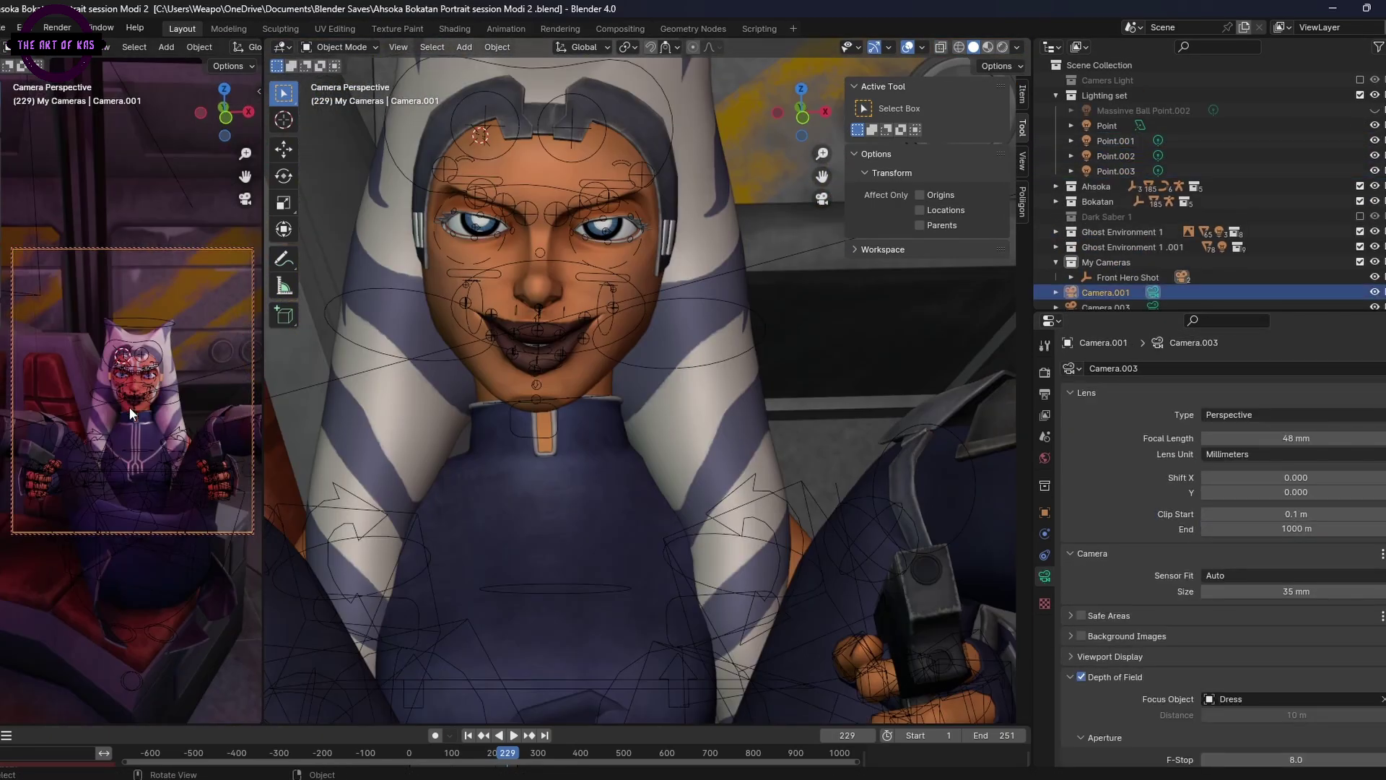
{"action": "middle_click_drag", "start_coordinate": [131, 413], "coordinate": [154, 380]}
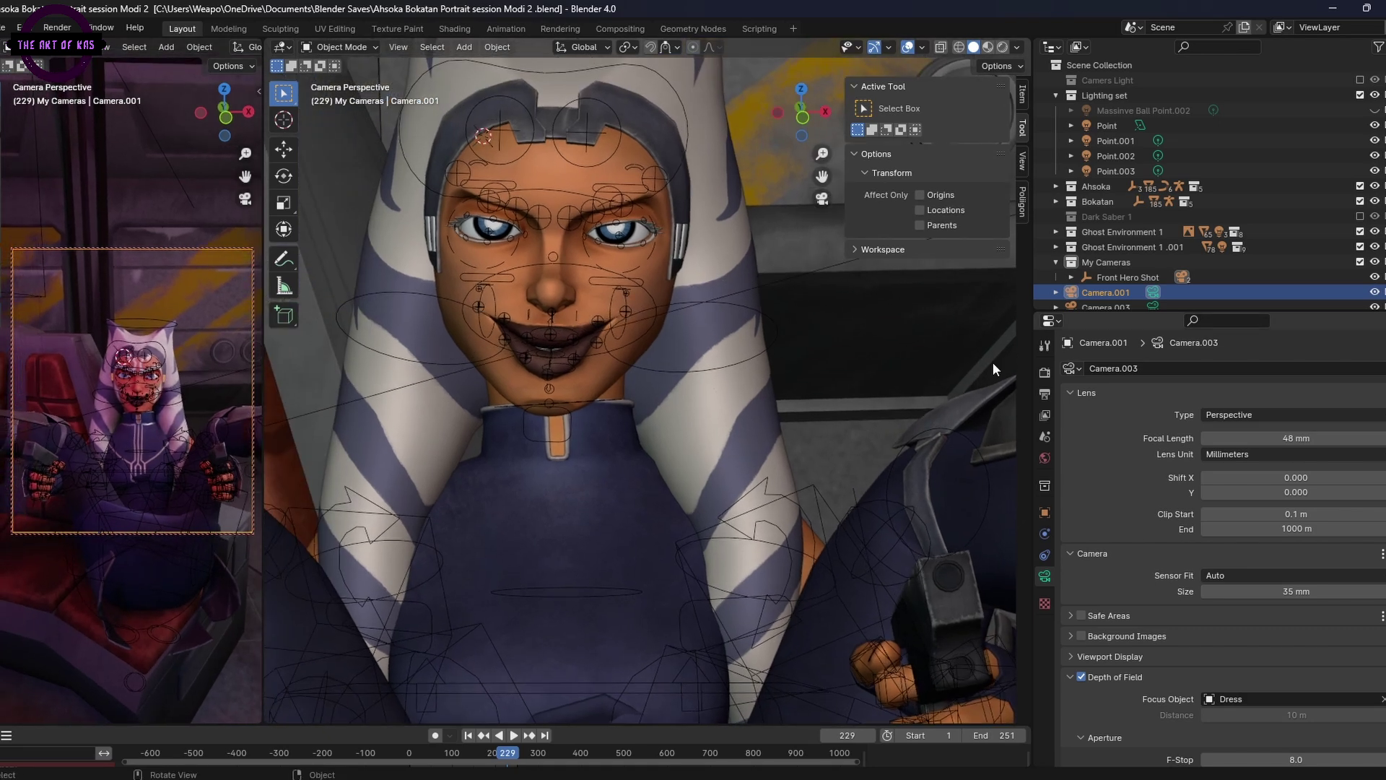
Step: Set the EEVEE render samples to 1024 and expand the render depth-of-field settings
{"action": "left_click", "coordinate": [1045, 346]}
{"action": "left_click", "coordinate": [1045, 372]}
{"action": "left_click", "coordinate": [1045, 395]}
{"action": "scroll", "coordinate": [1176, 582], "scroll_direction": "down", "scroll_amount": 2}
{"action": "left_click", "coordinate": [1045, 372]}
{"action": "scroll", "coordinate": [1314, 390], "scroll_direction": "up", "scroll_amount": 1}
{"action": "double_click", "coordinate": [1324, 386]}
{"action": "type", "text": "1024"}
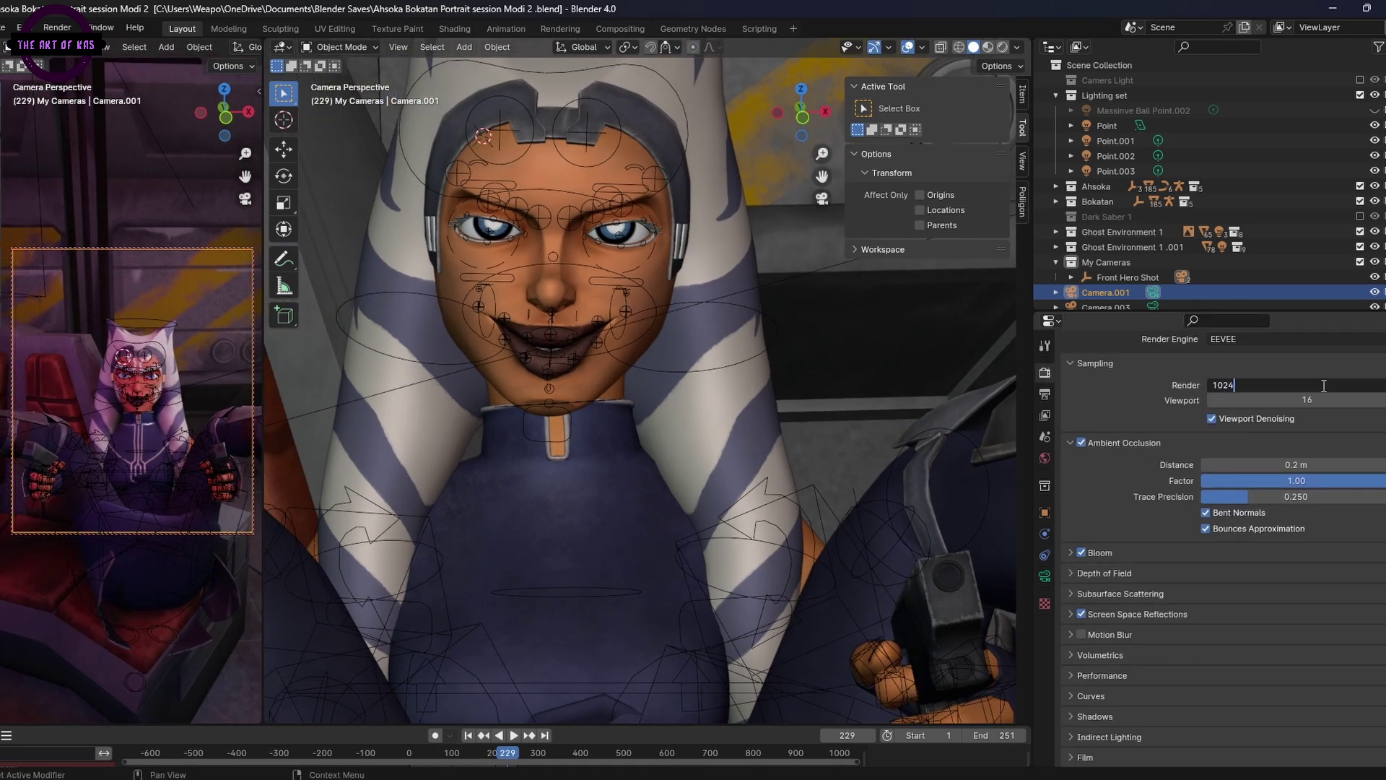
{"action": "left_click", "coordinate": [1072, 573]}
Step: Save the blend file and render the camera view, inspecting the rendered image up close
{"action": "key", "text": "ctrl+s"}
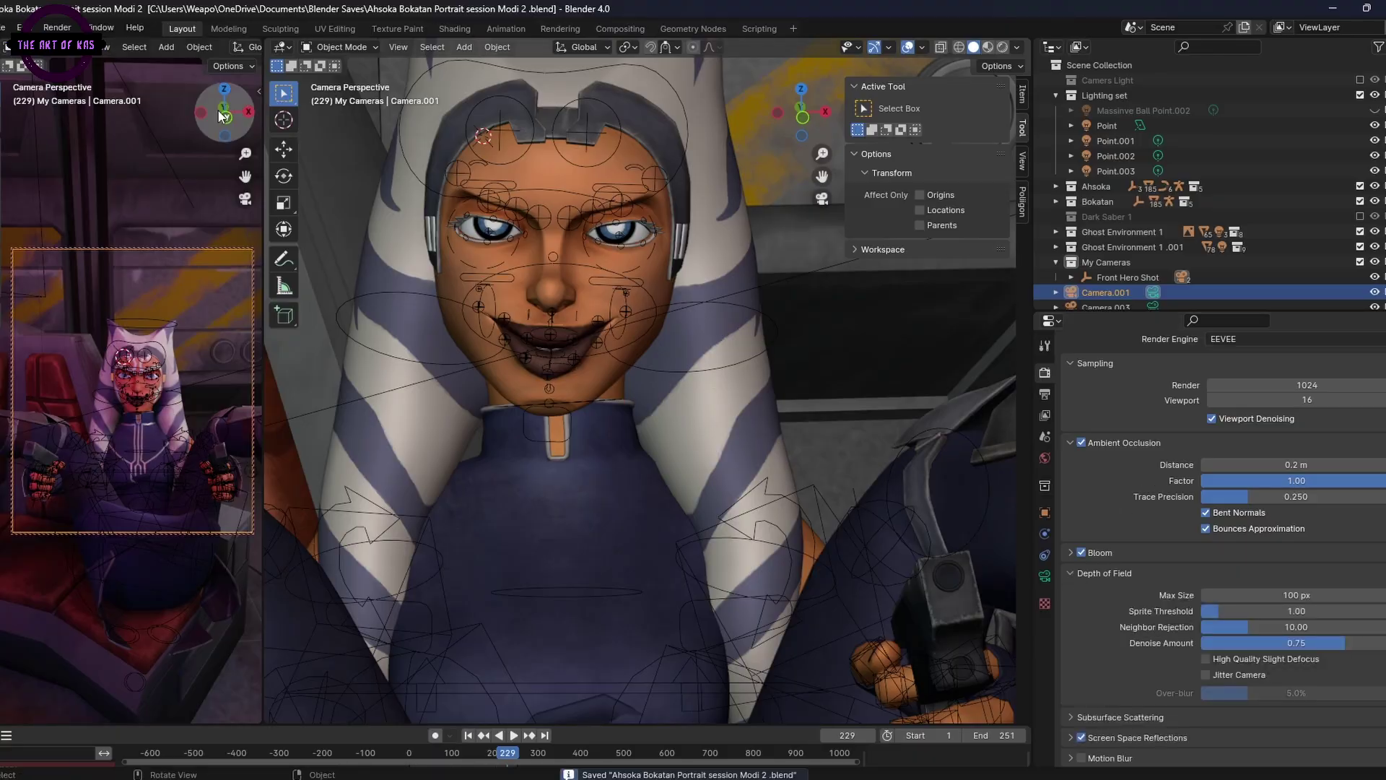
{"action": "key", "text": "F12"}
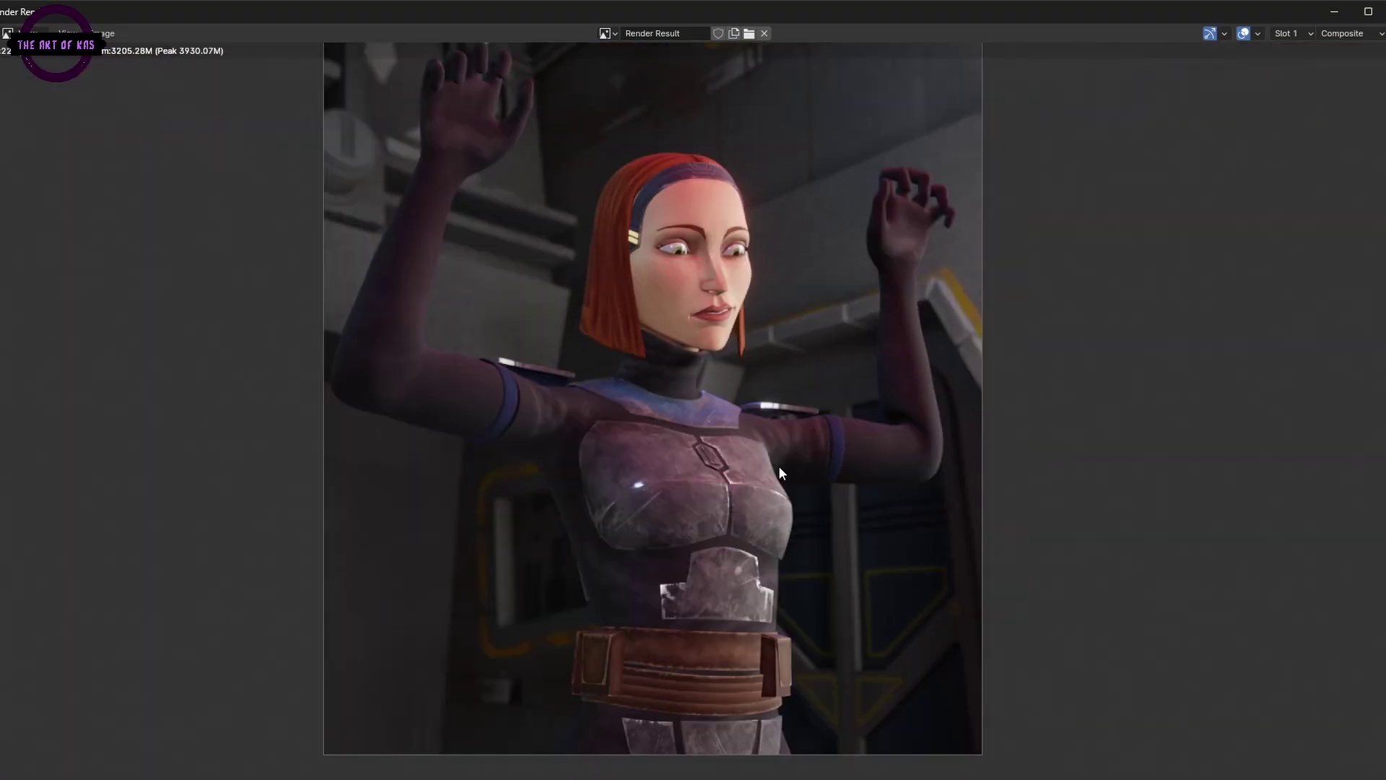
{"action": "scroll", "coordinate": [726, 438], "scroll_direction": "up", "scroll_amount": 5}
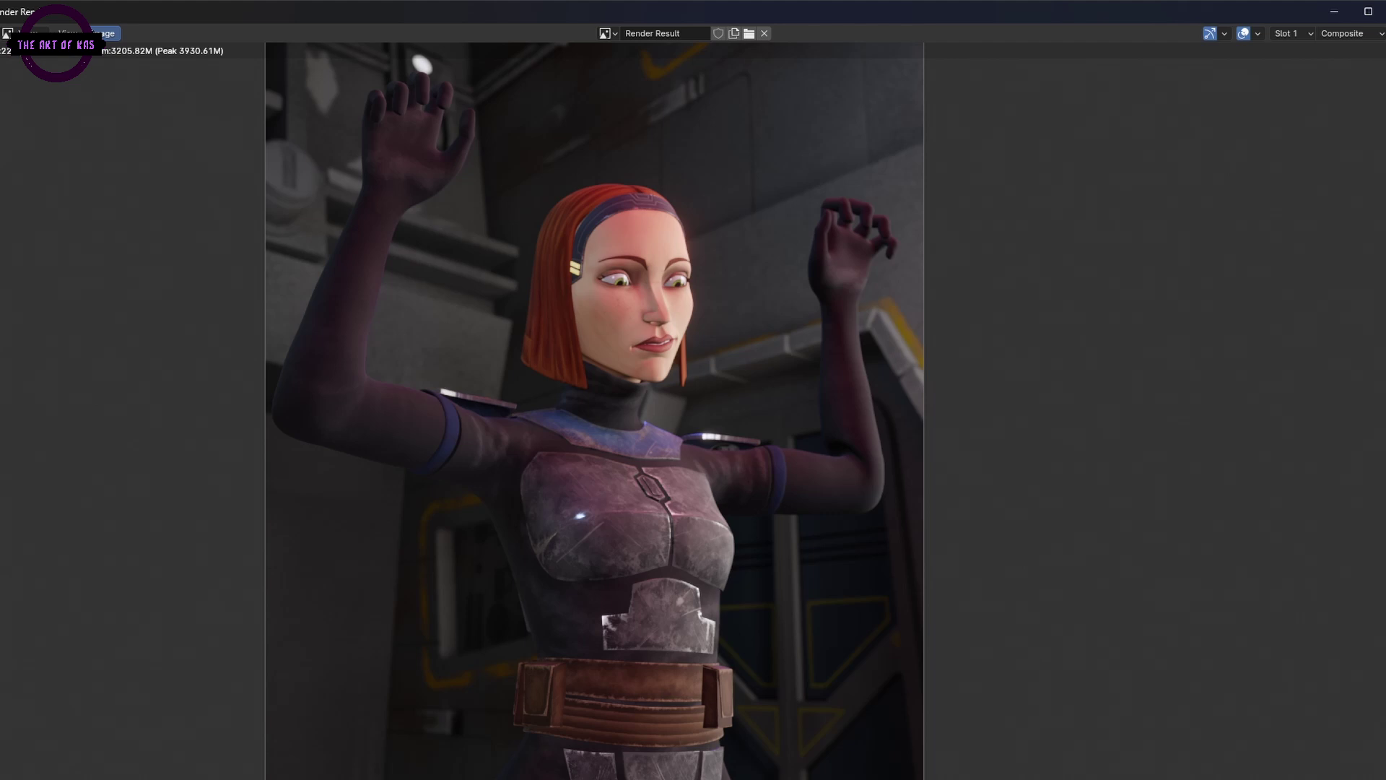
{"action": "scroll", "coordinate": [171, 68], "scroll_direction": "down", "scroll_amount": 1}
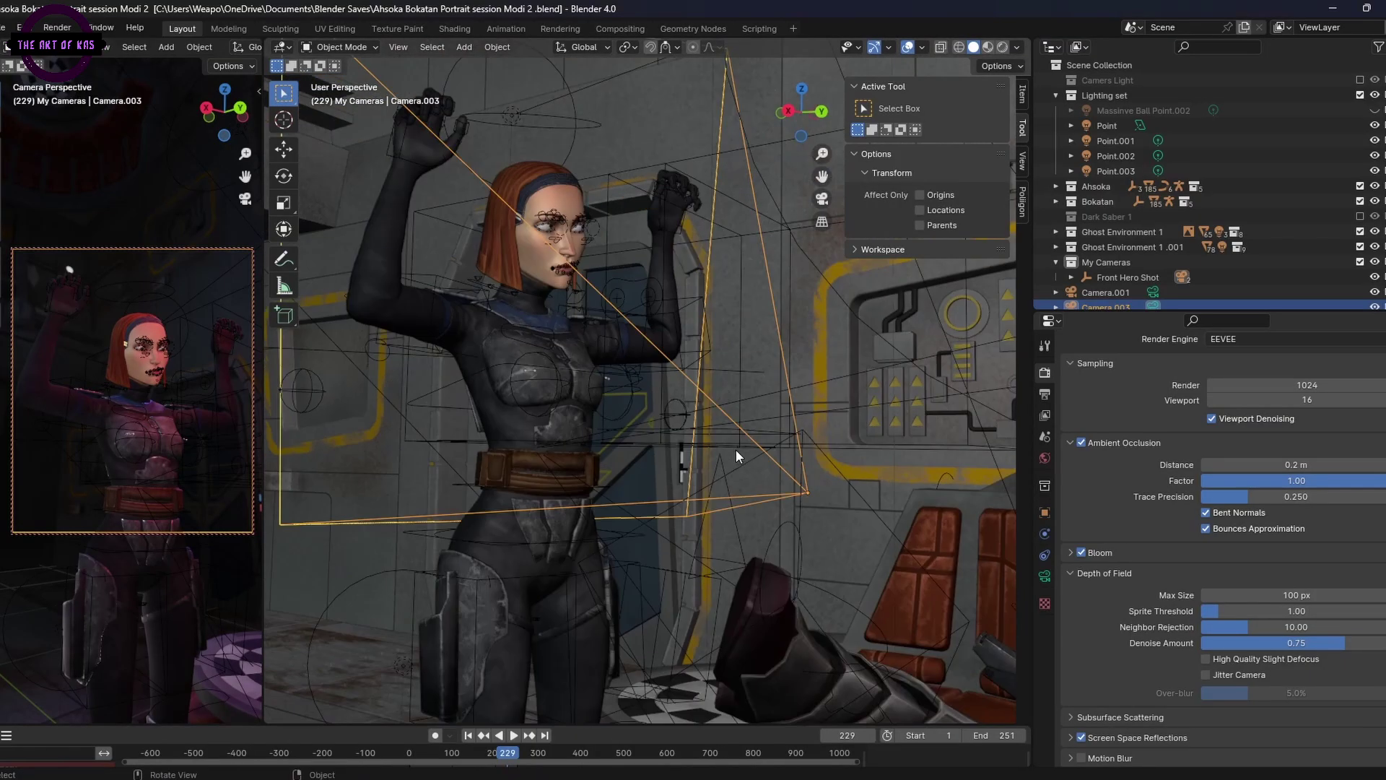
Step: Add a new camera to the My Cameras collection
{"action": "scroll", "coordinate": [686, 484], "scroll_direction": "down", "scroll_amount": 5}
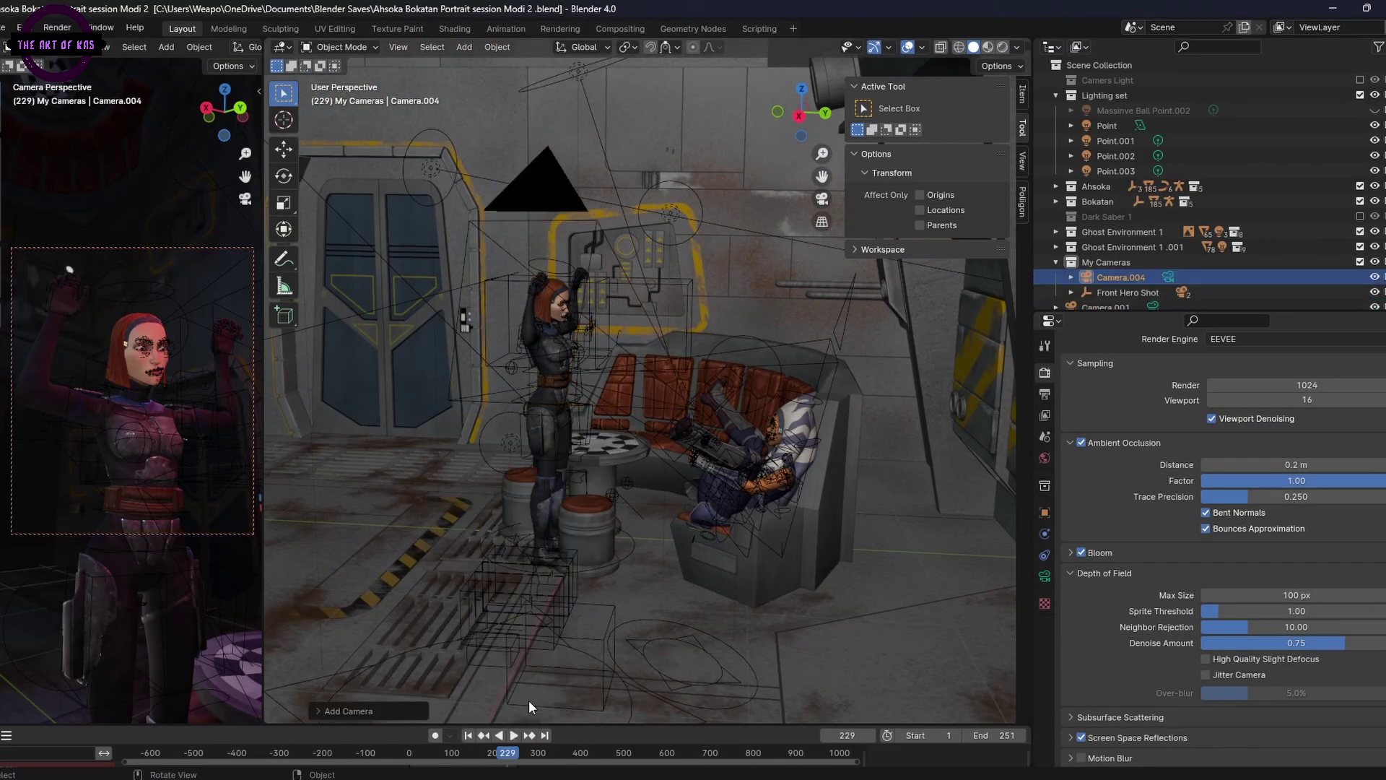